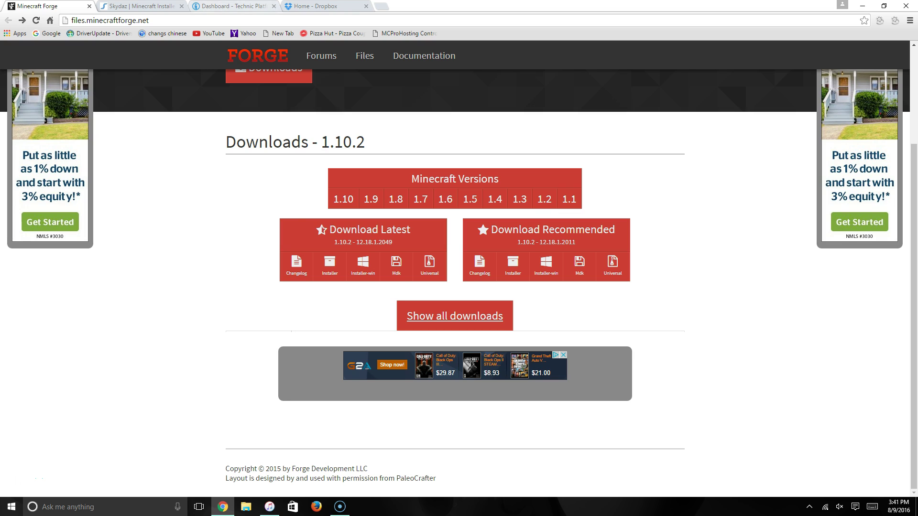
# Look over the Technic dashboard, Dropbox and Minecraft Forge tabs, briefly showing the desktop
pyautogui.click(234, 6)
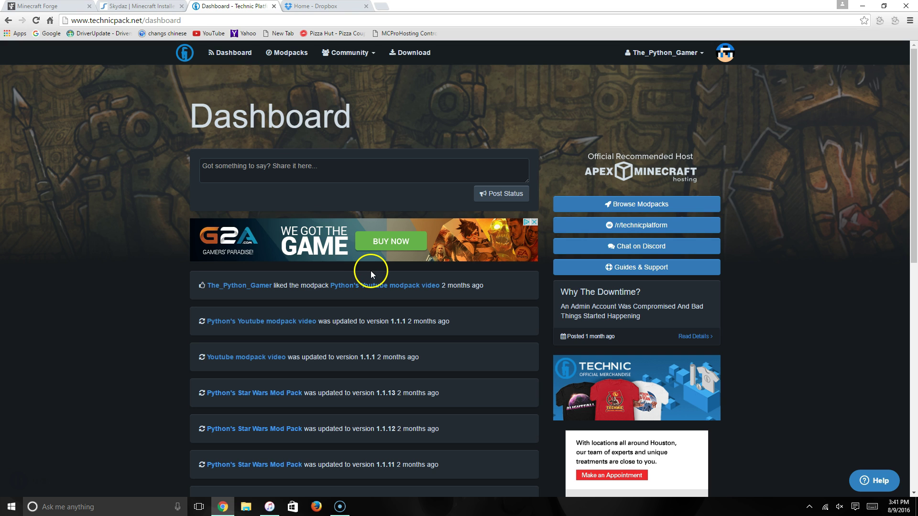
pyautogui.click(325, 6)
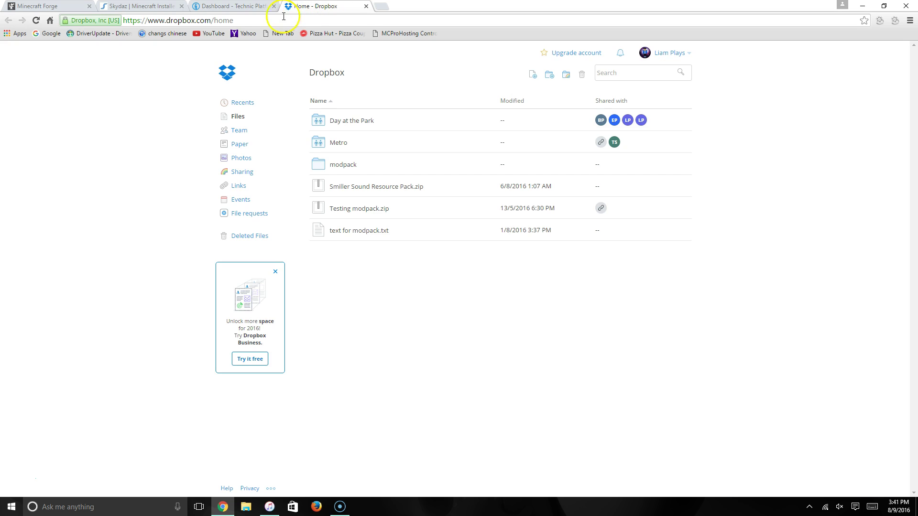
pyautogui.hotkey('ctrl', 'shift', 'Tab')
pyautogui.hotkey('ctrl', 'shift', 'Tab')
pyautogui.hotkey('ctrl', 'shift', 'Tab')
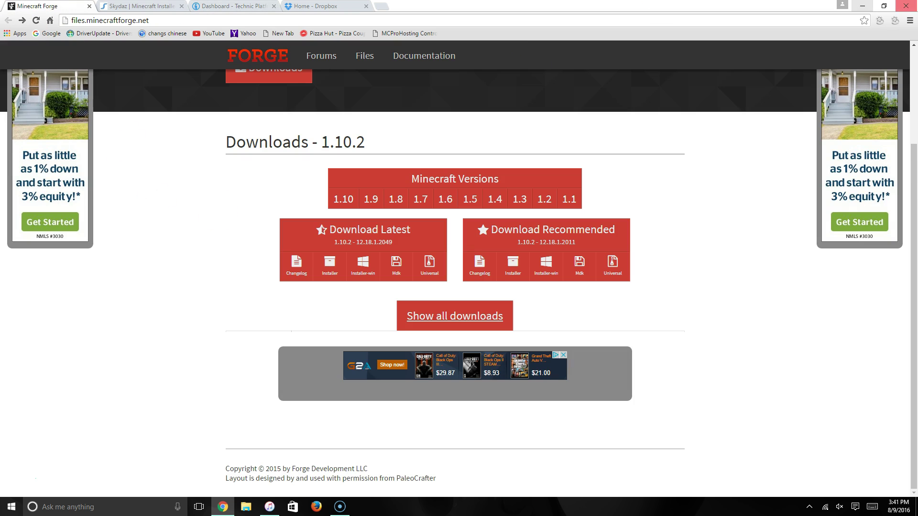
pyautogui.click(863, 6)
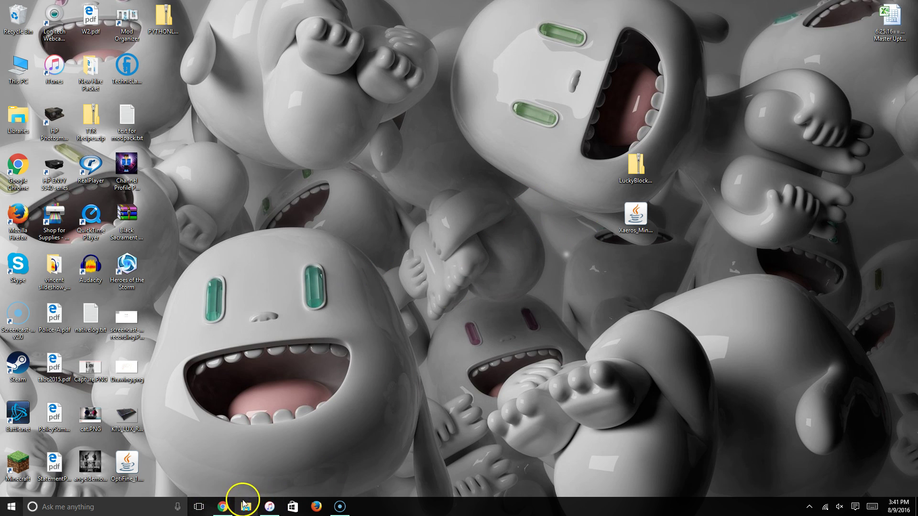
pyautogui.click(222, 507)
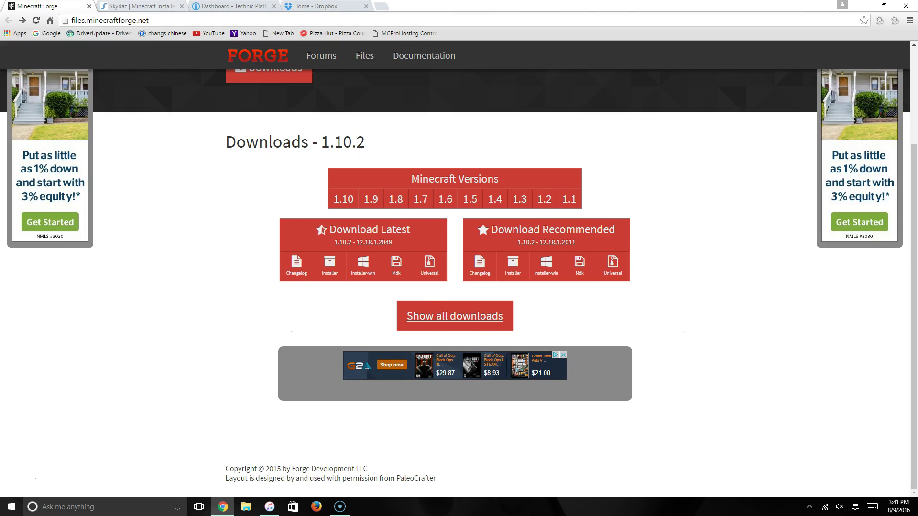
# Switch to the Skydaz mod installer site and scroll through its featured installers
pyautogui.hotkey('ctrl', 'Tab')
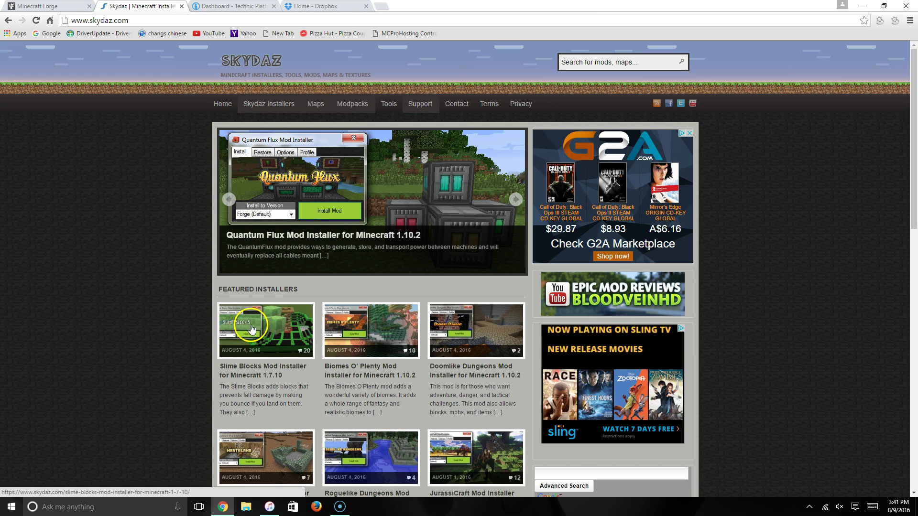
pyautogui.moveTo(272, 104)
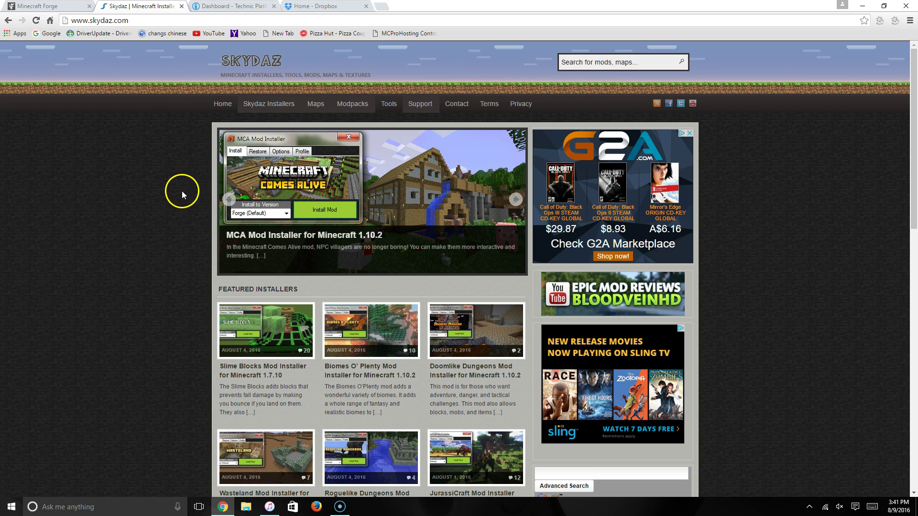
pyautogui.scroll(-1, 225, 200)
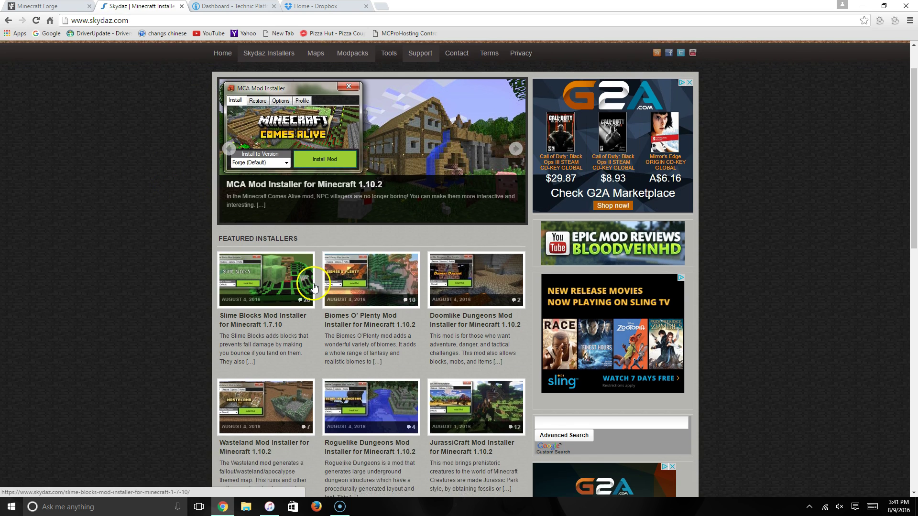
pyautogui.scroll(-6, 315, 287)
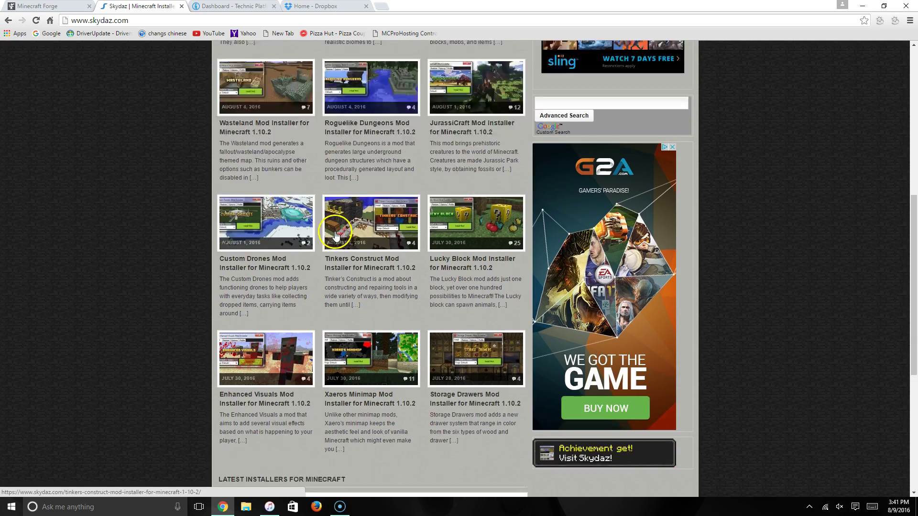
pyautogui.scroll(-6, 330, 227)
pyautogui.scroll(14, 330, 230)
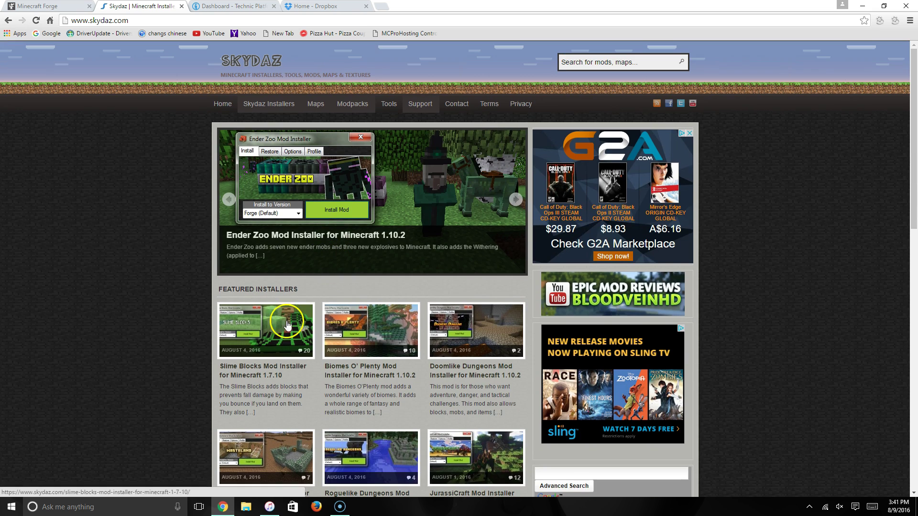
pyautogui.moveTo(347, 513)
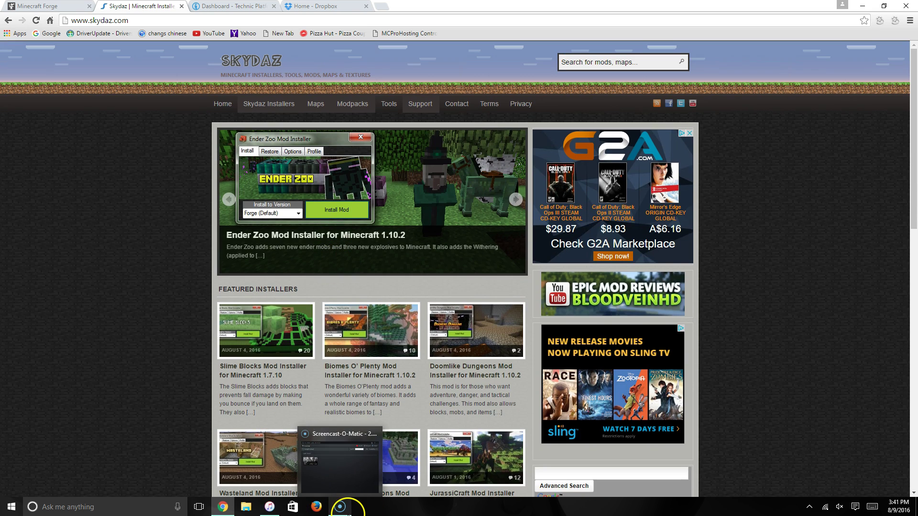
pyautogui.press('super+d')
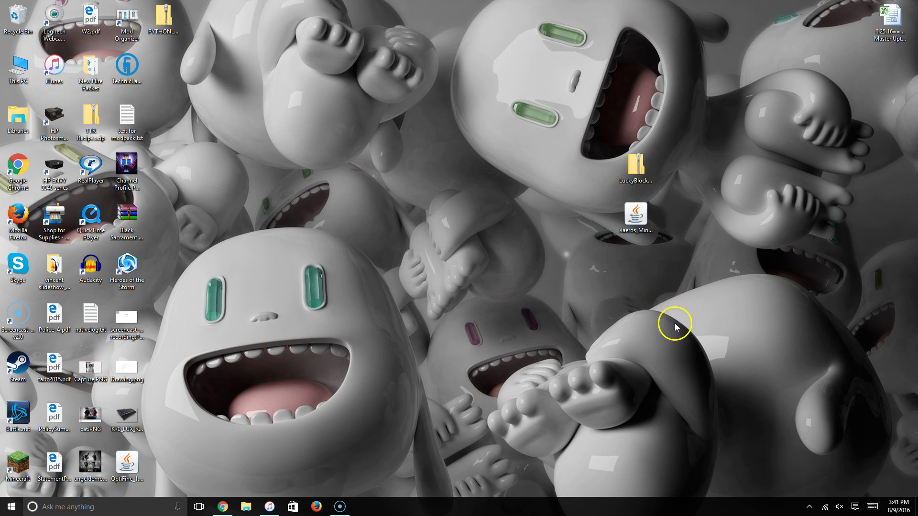
pyautogui.moveTo(672, 304); pyautogui.dragTo(614, 174)
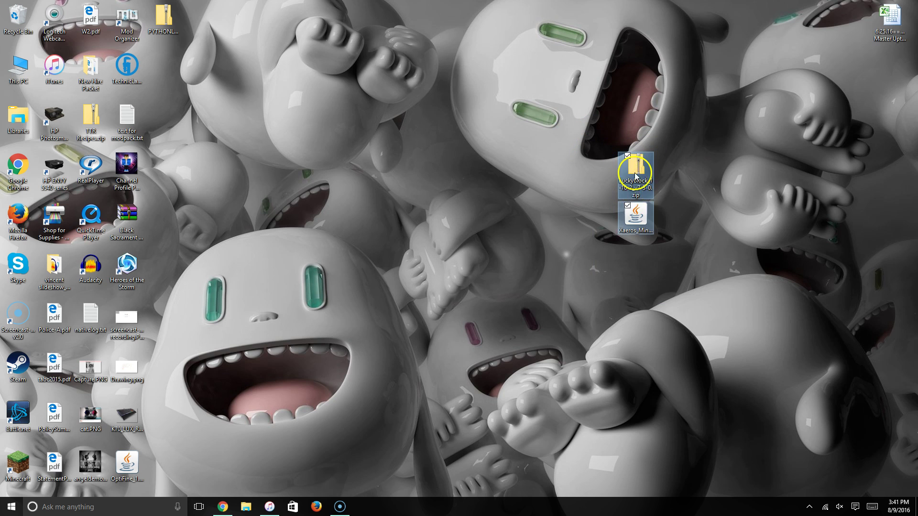
pyautogui.click(635, 226)
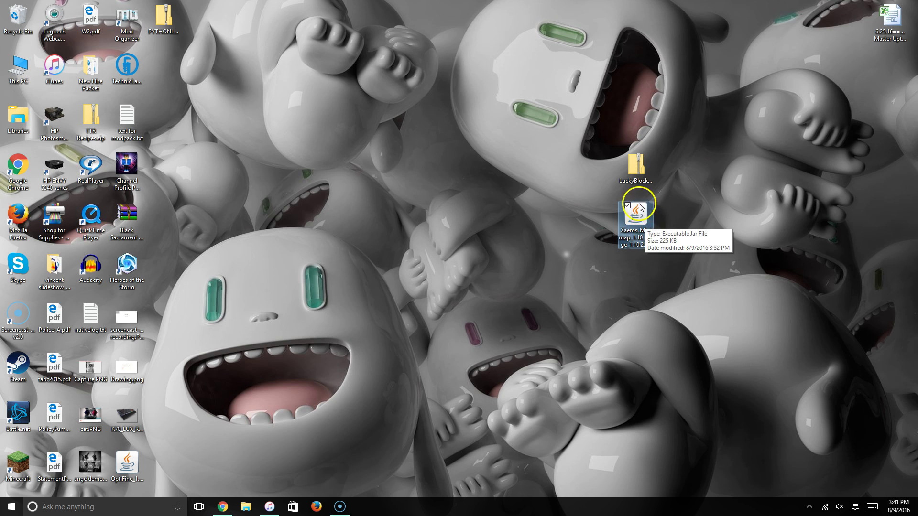
pyautogui.click(433, 327)
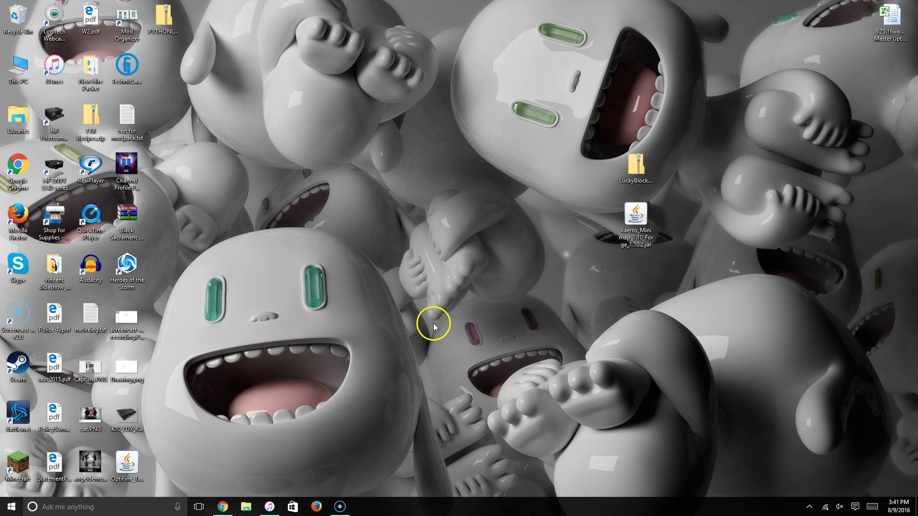
# Download the latest Forge 1.10.2 universal jar, skipping the adfoc.us ad page
pyautogui.click(221, 506)
pyautogui.click(53, 6)
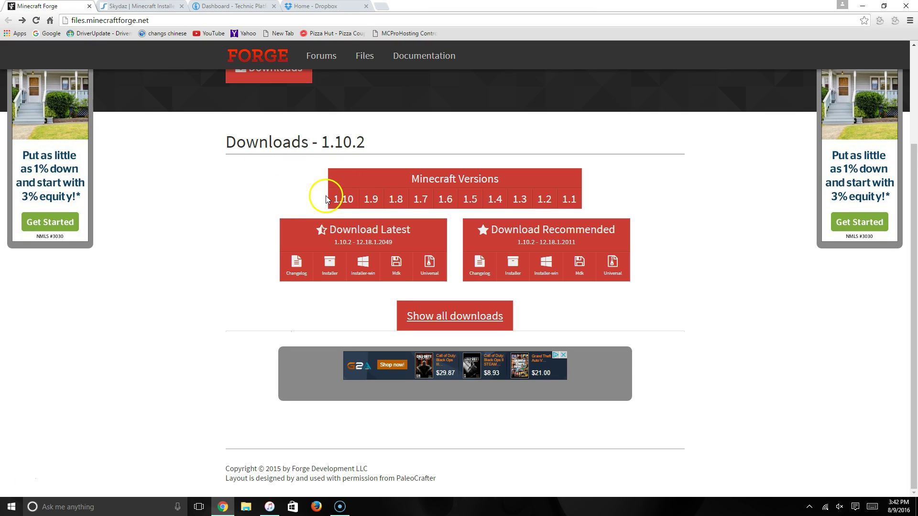
pyautogui.moveTo(337, 204)
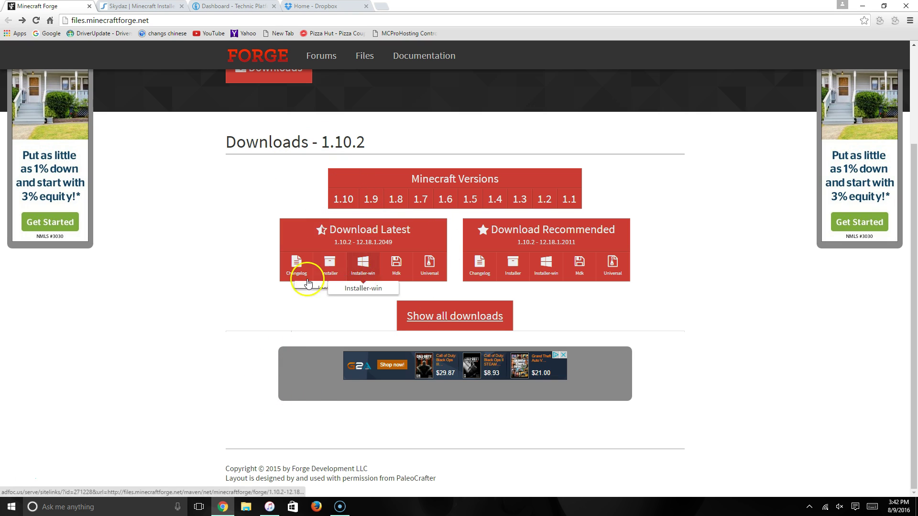
pyautogui.click(429, 264)
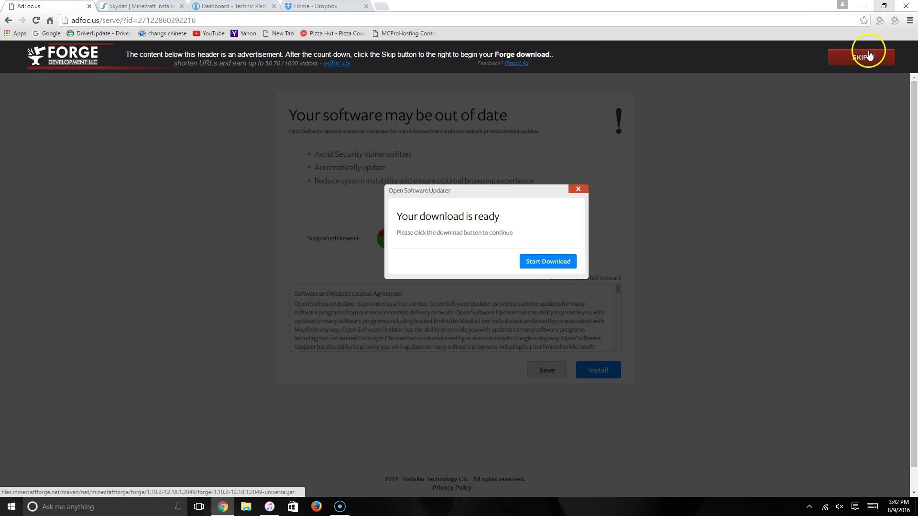
pyautogui.click(830, 62)
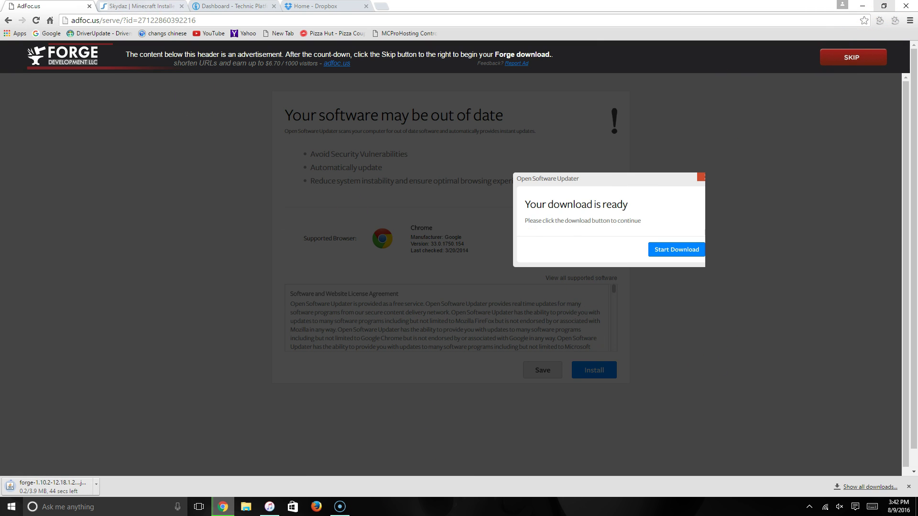
# Close the ad tab, snap Chrome to the top-right quarter, and keep the flagged Forge jar
pyautogui.click(89, 7)
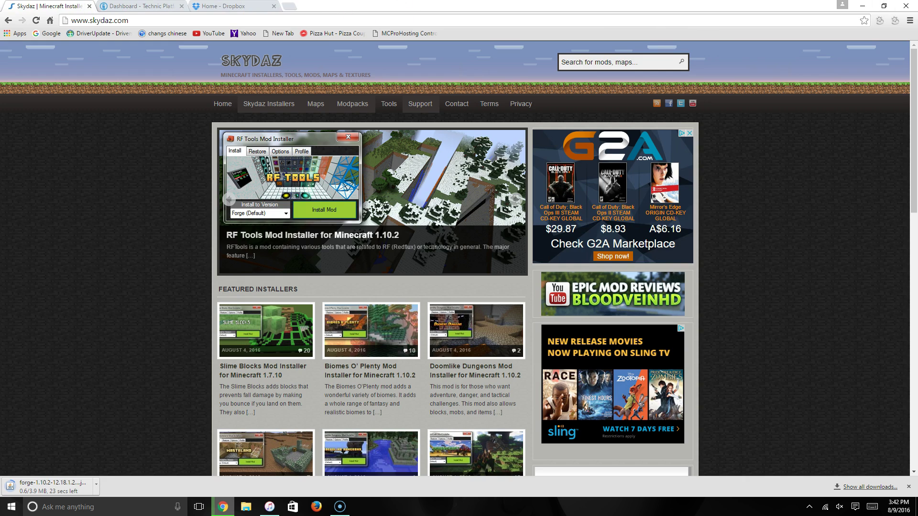
pyautogui.press('super+Right')
pyautogui.press('super+Up')
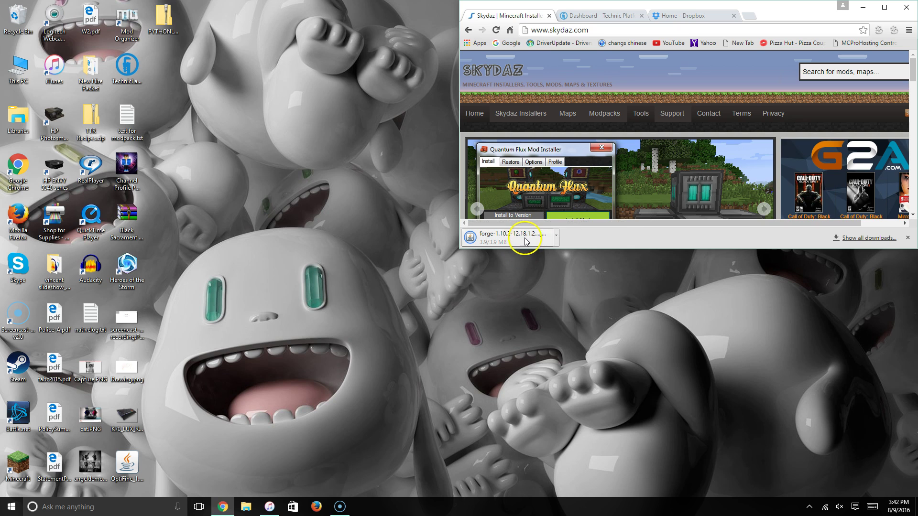
pyautogui.click(520, 241)
pyautogui.click(635, 237)
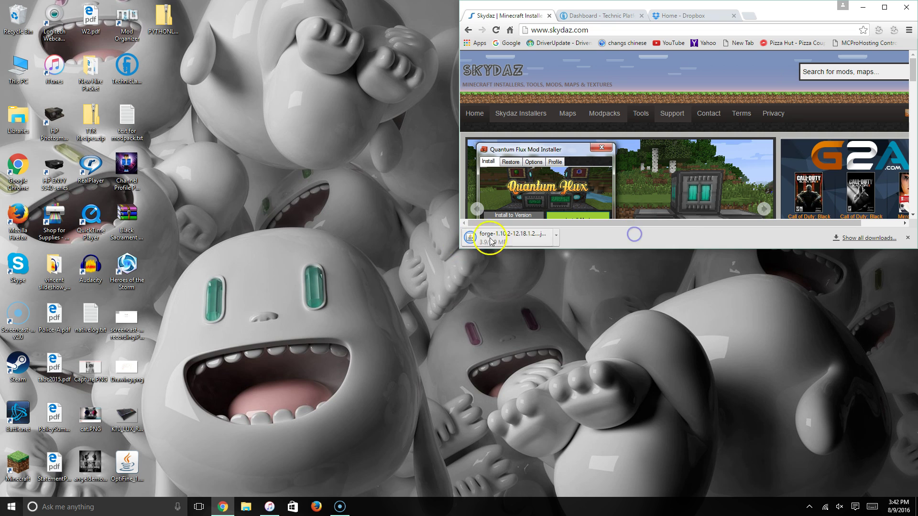
# Move Chrome down, minimize it, then restore it from the taskbar
pyautogui.click(375, 167)
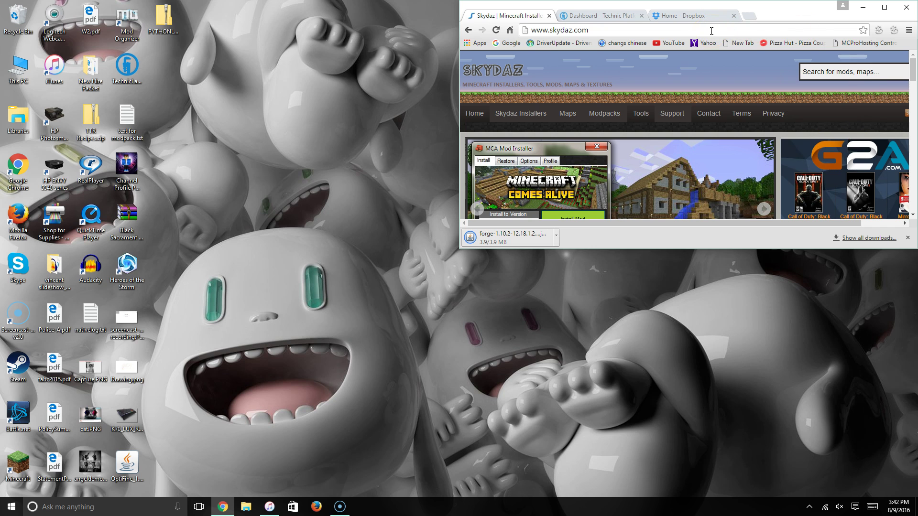
pyautogui.moveTo(794, 23); pyautogui.dragTo(703, 270)
pyautogui.click(757, 266)
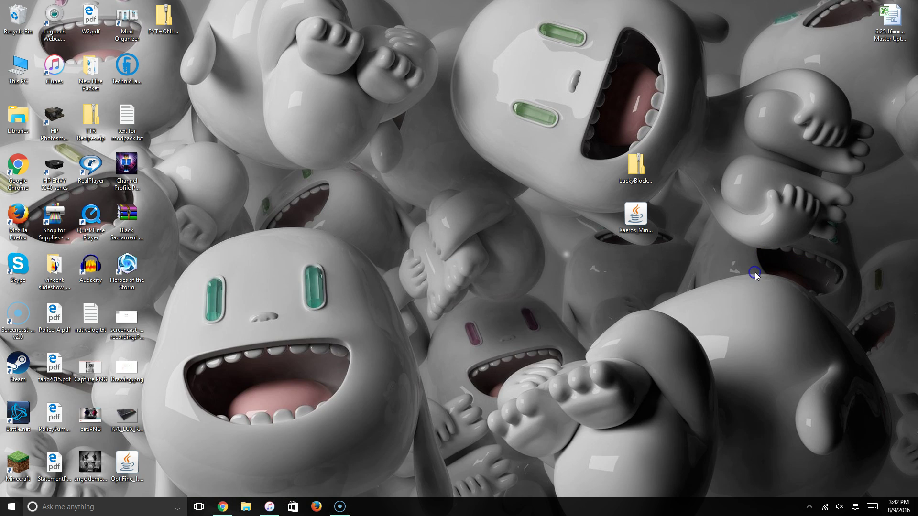
pyautogui.click(222, 505)
pyautogui.moveTo(307, 262); pyautogui.dragTo(424, 17)
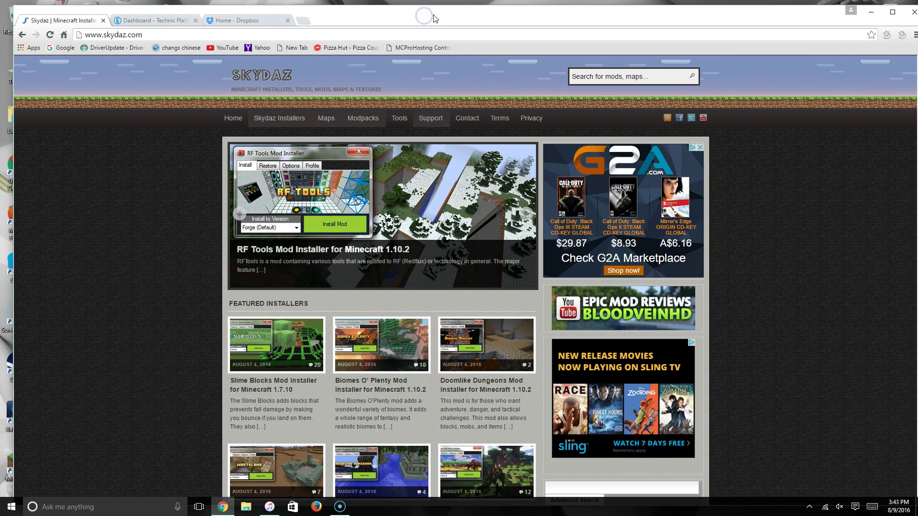
# Reveal the Forge universal jar from Chrome's downloads list and drag it onto the desktop
pyautogui.hotkey('ctrl', 'j')
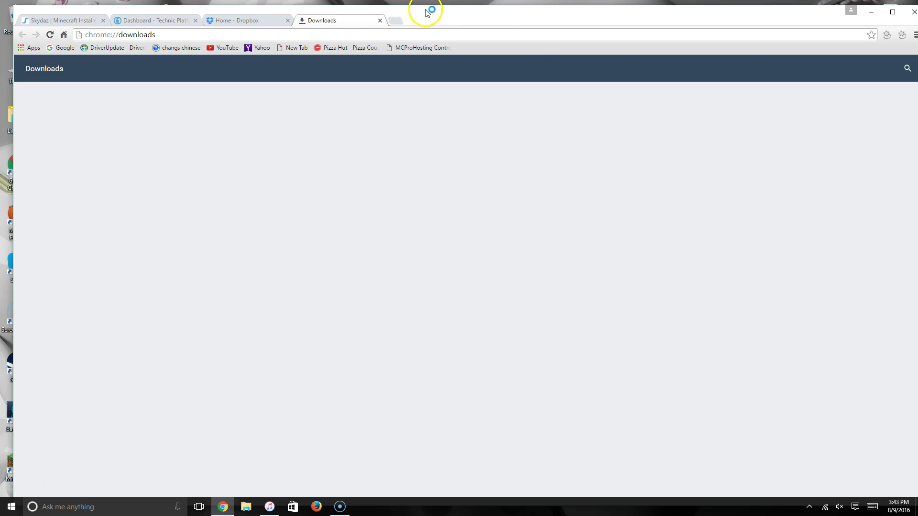
pyautogui.moveTo(431, 10); pyautogui.dragTo(715, 176)
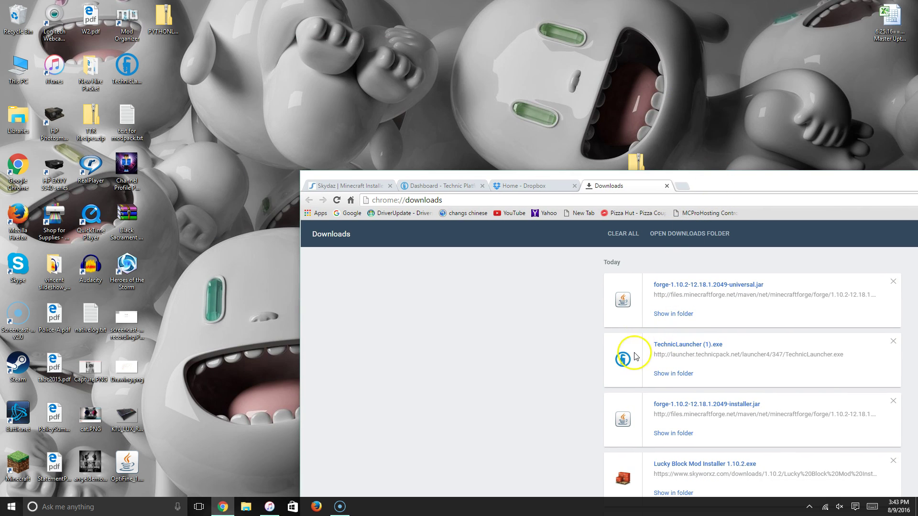
pyautogui.click(670, 313)
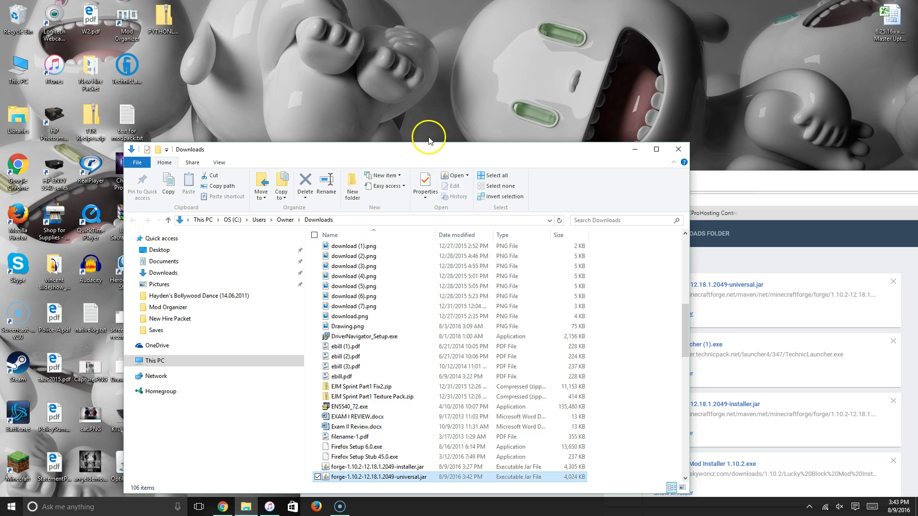
pyautogui.moveTo(428, 154); pyautogui.dragTo(645, 138)
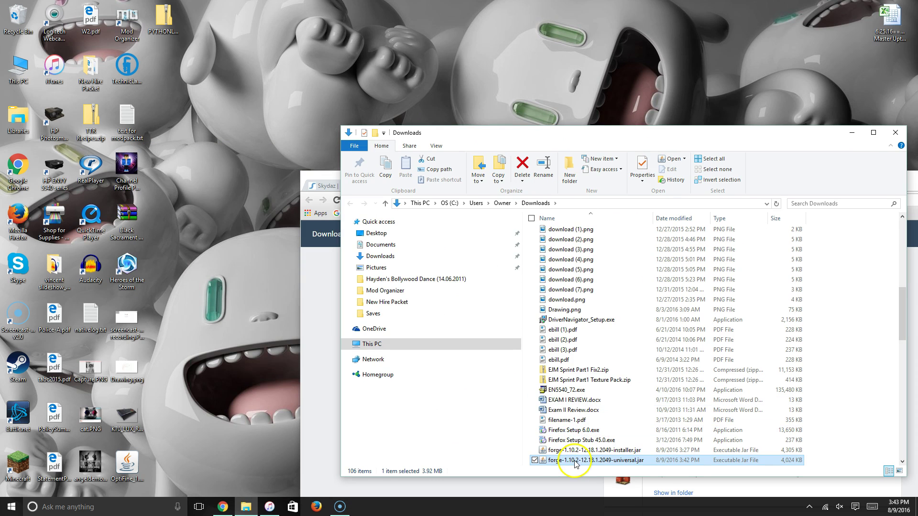
pyautogui.moveTo(288, 98); pyautogui.dragTo(288, 98)
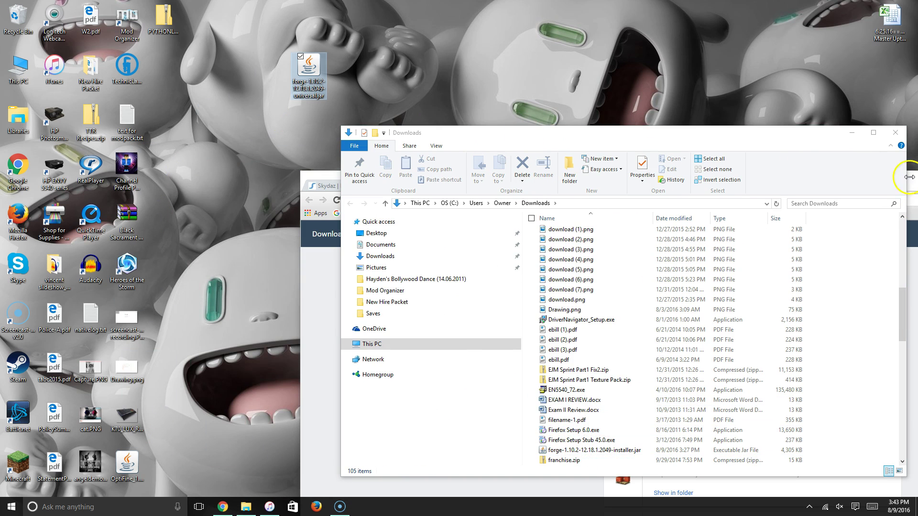
# Close the Downloads folder window and Chrome's downloads page, then enlarge Chrome
pyautogui.moveTo(797, 138); pyautogui.dragTo(593, 150)
pyautogui.click(697, 147)
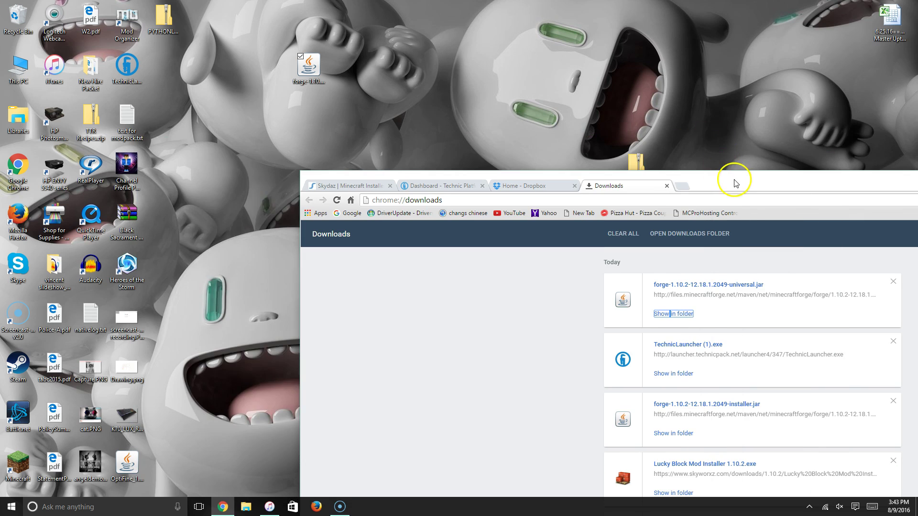
pyautogui.moveTo(733, 176); pyautogui.dragTo(580, 162)
pyautogui.click(545, 170)
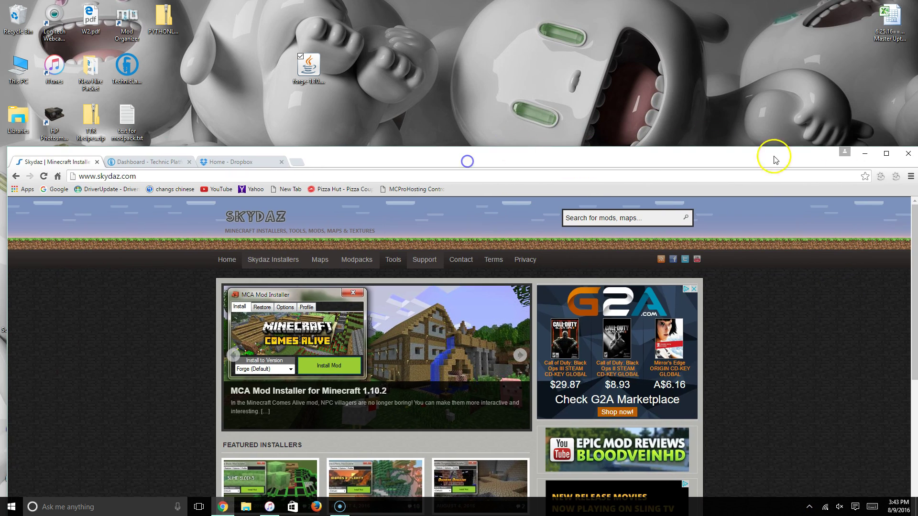
pyautogui.click(884, 157)
# Hide Chrome and create a new desktop folder named 'modpack'
pyautogui.click(855, 8)
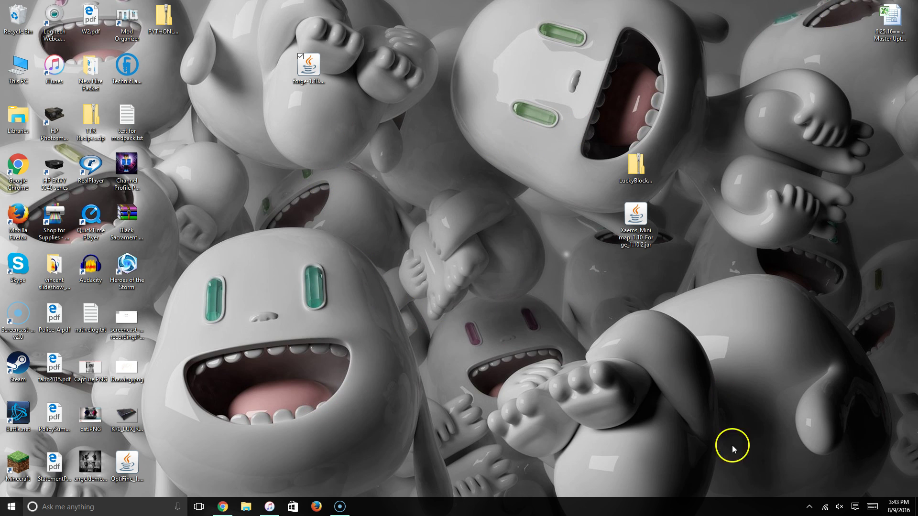
pyautogui.moveTo(635, 315); pyautogui.dragTo(609, 154)
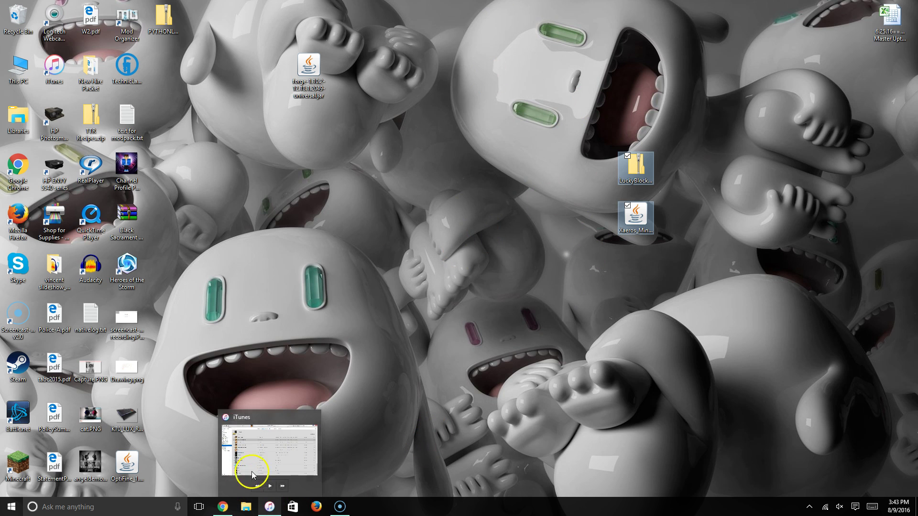
pyautogui.rightClick(342, 191)
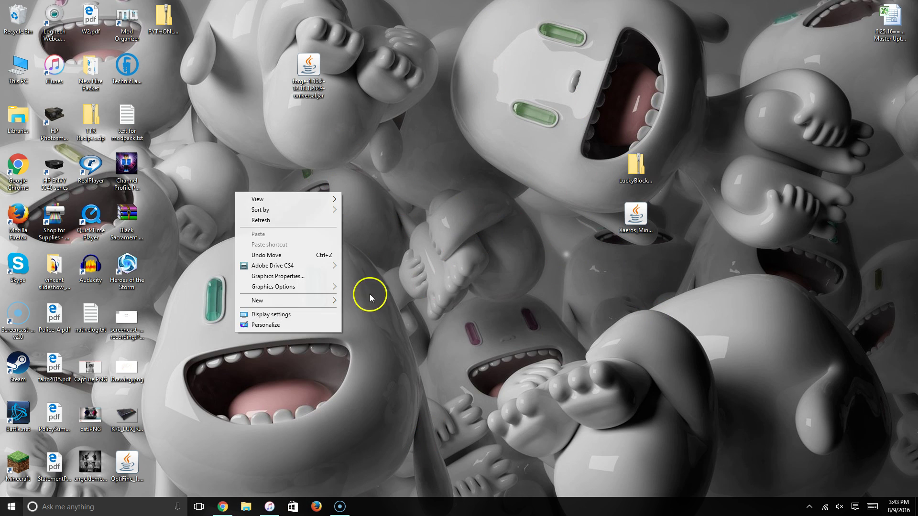
pyautogui.moveTo(296, 300)
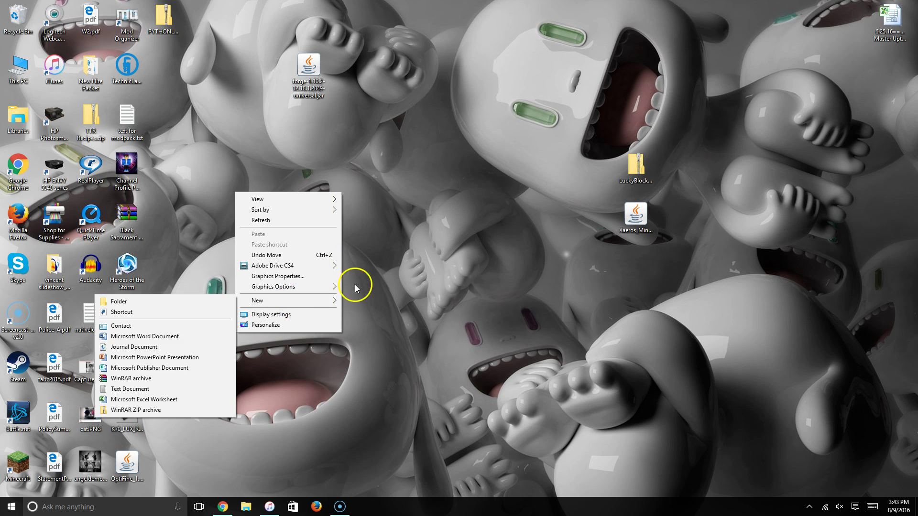
pyautogui.click(104, 300)
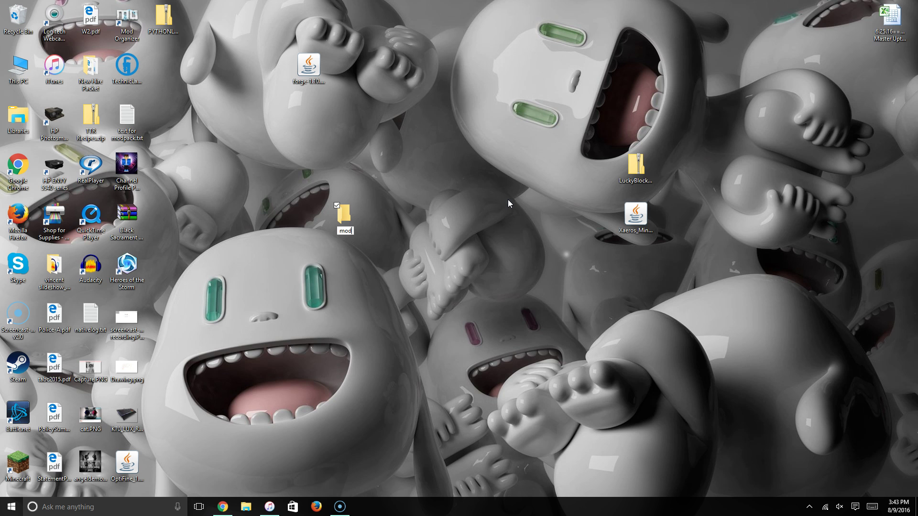
pyautogui.write('modpack')
pyautogui.press('Return')
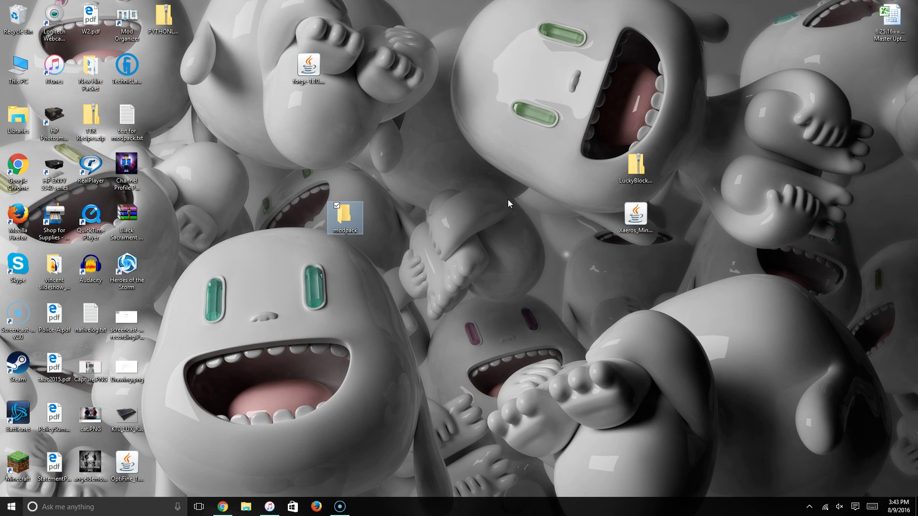
# Inside the modpack folder, create two subfolders named 'bin' and 'mods'
pyautogui.doubleClick(352, 212)
pyautogui.rightClick(382, 273)
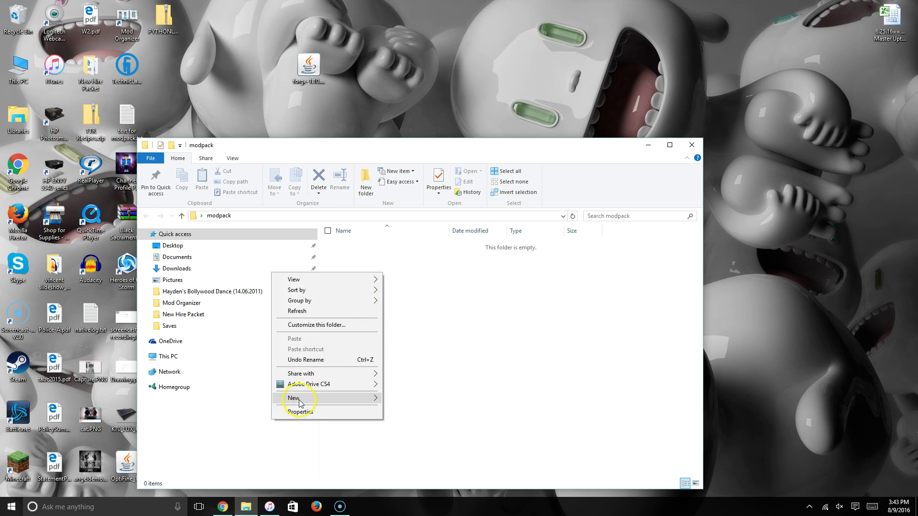
pyautogui.moveTo(292, 398)
pyautogui.click(158, 399)
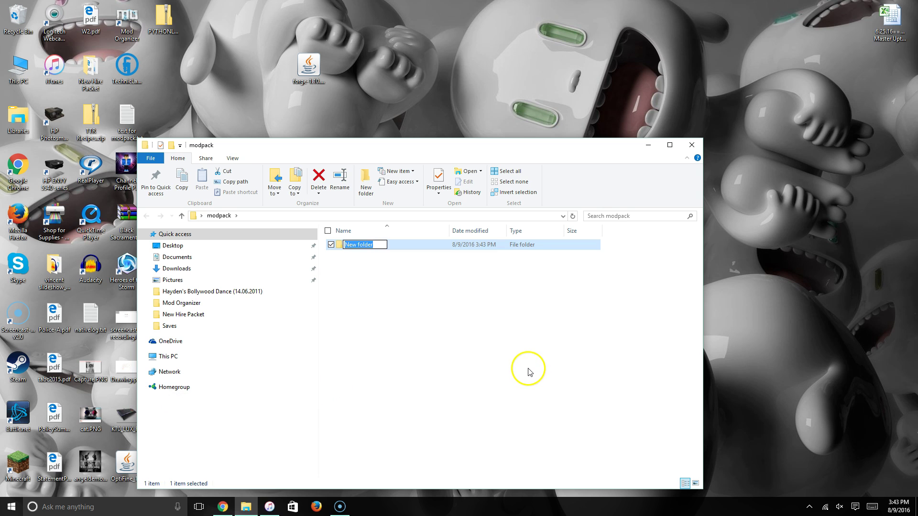
pyautogui.write('bin')
pyautogui.press('Return')
pyautogui.rightClick(518, 345)
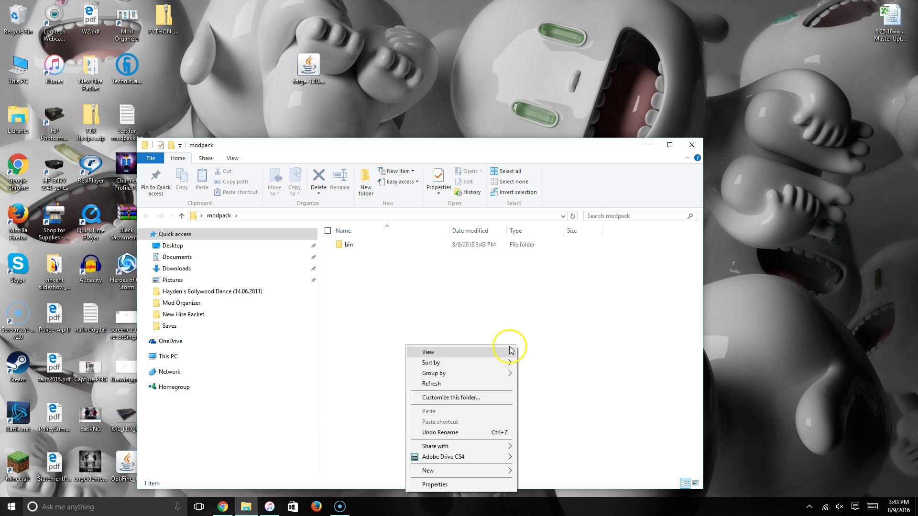
pyautogui.moveTo(432, 471)
pyautogui.click(344, 361)
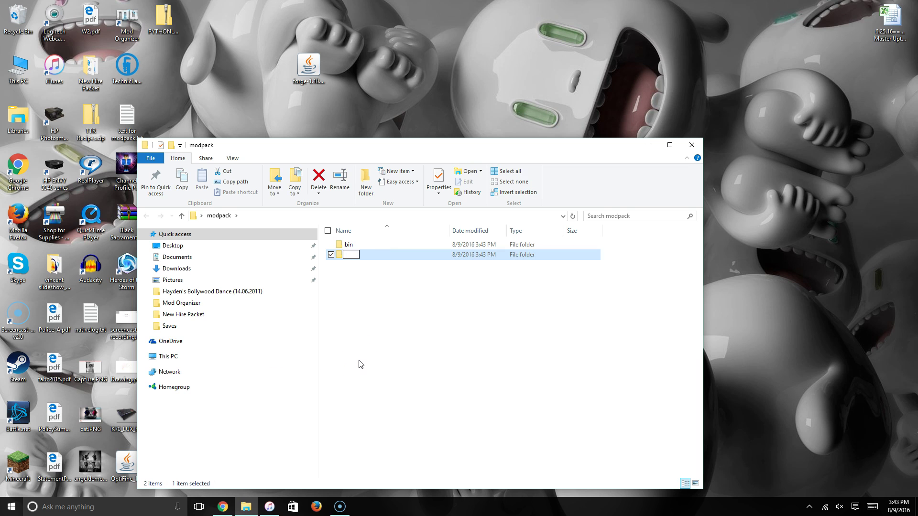
pyautogui.press('Return')
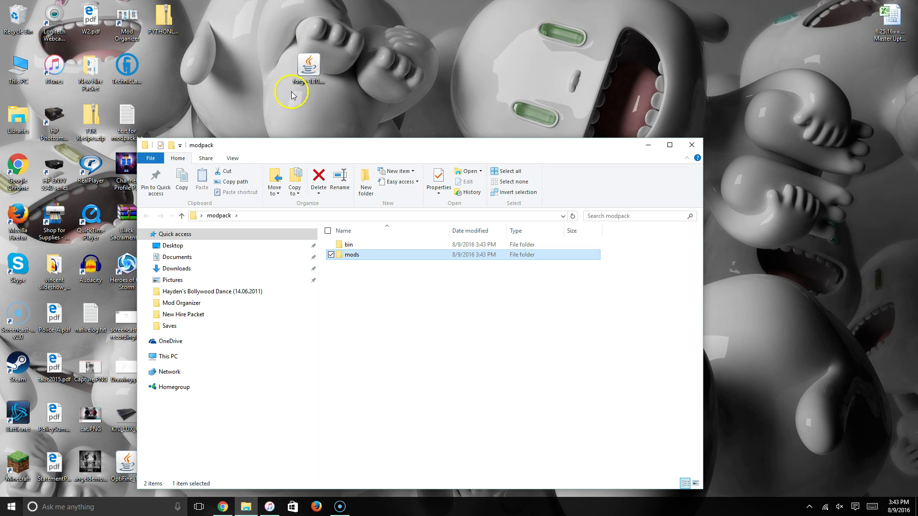
# Start renaming the desktop Forge jar, erasing its version part
pyautogui.click(320, 65)
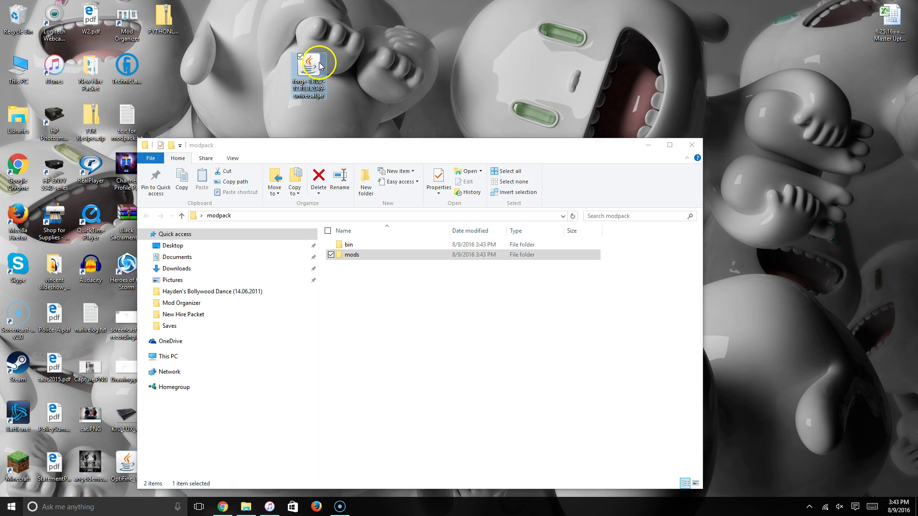
pyautogui.rightClick(312, 68)
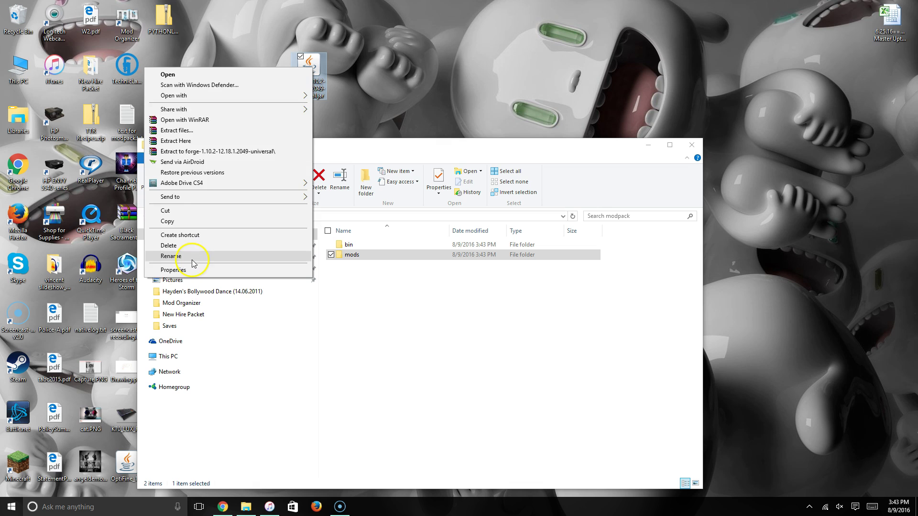
pyautogui.click(170, 256)
pyautogui.press('BackSpace')
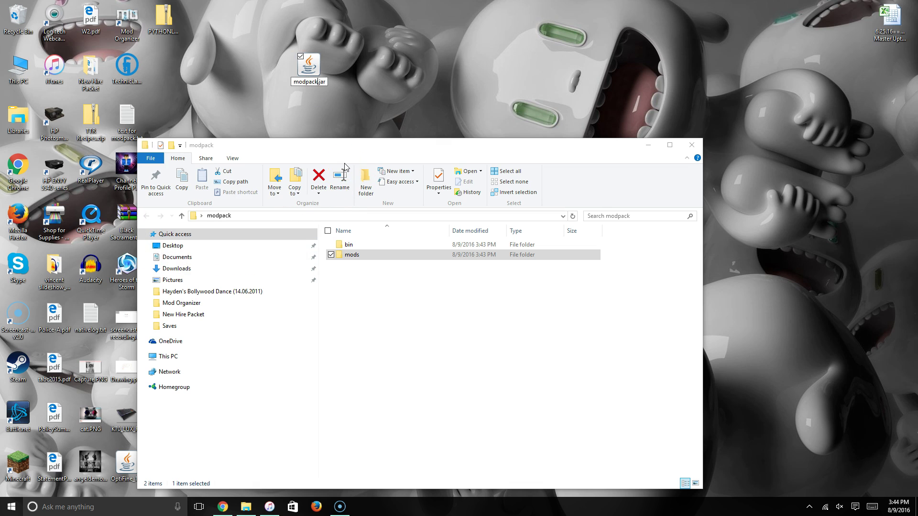
# Move modpack.jar from the desktop into the bin folder
pyautogui.doubleClick(364, 244)
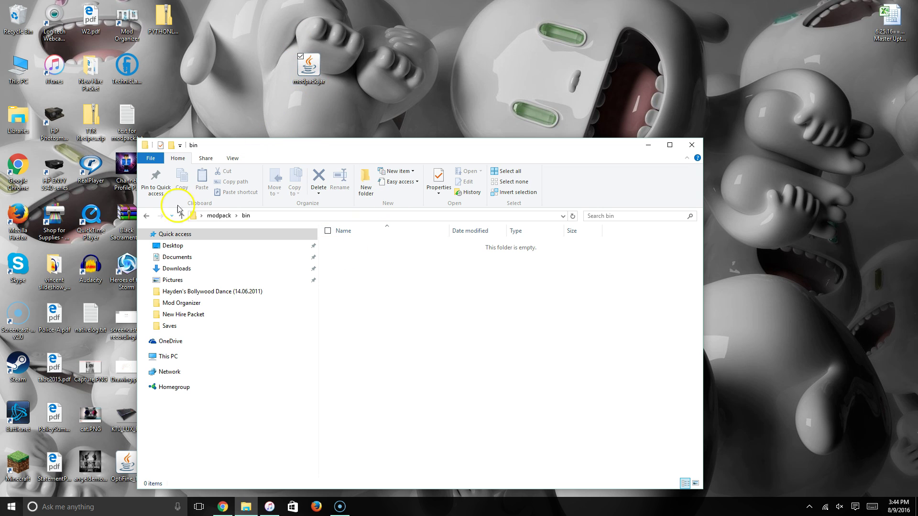
pyautogui.moveTo(318, 78); pyautogui.dragTo(378, 300)
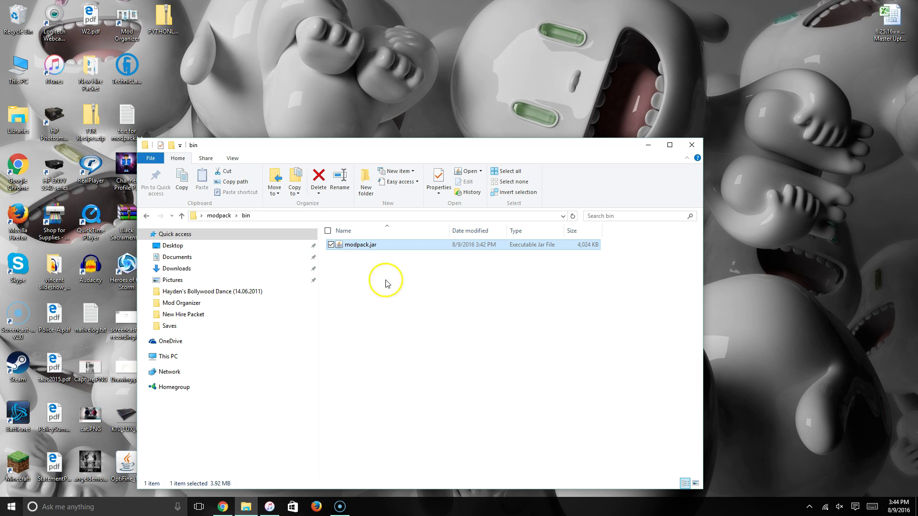
pyautogui.click(148, 215)
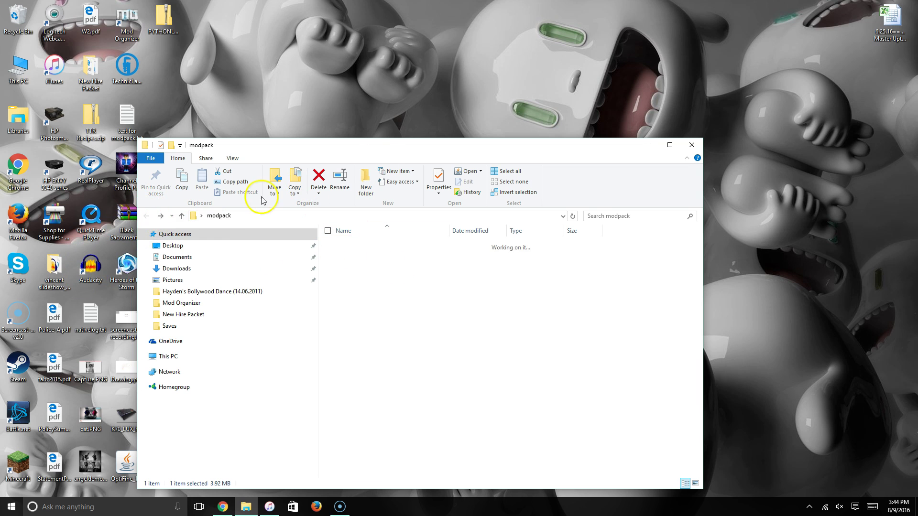
# Move the LuckyBlock and Xaeros minimap files into mods, then select bin and mods
pyautogui.moveTo(379, 148); pyautogui.dragTo(276, 84)
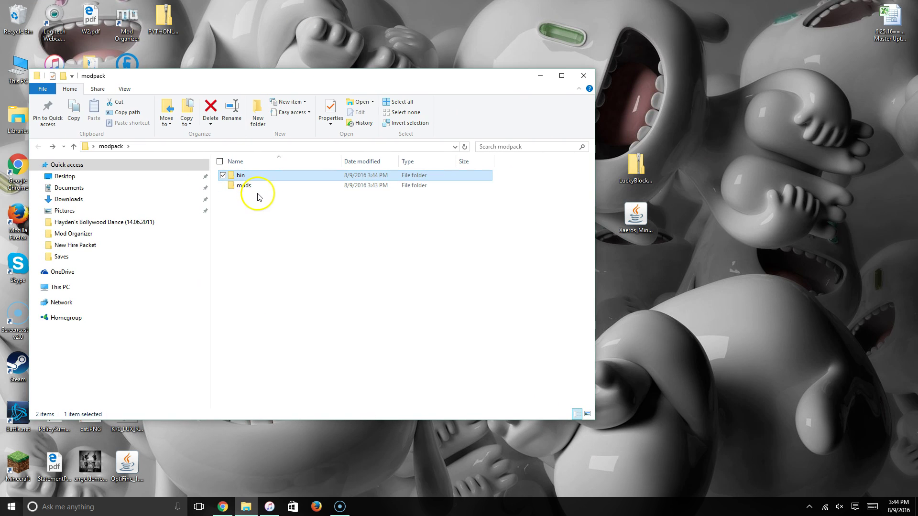
pyautogui.doubleClick(251, 187)
pyautogui.moveTo(631, 290); pyautogui.dragTo(287, 280)
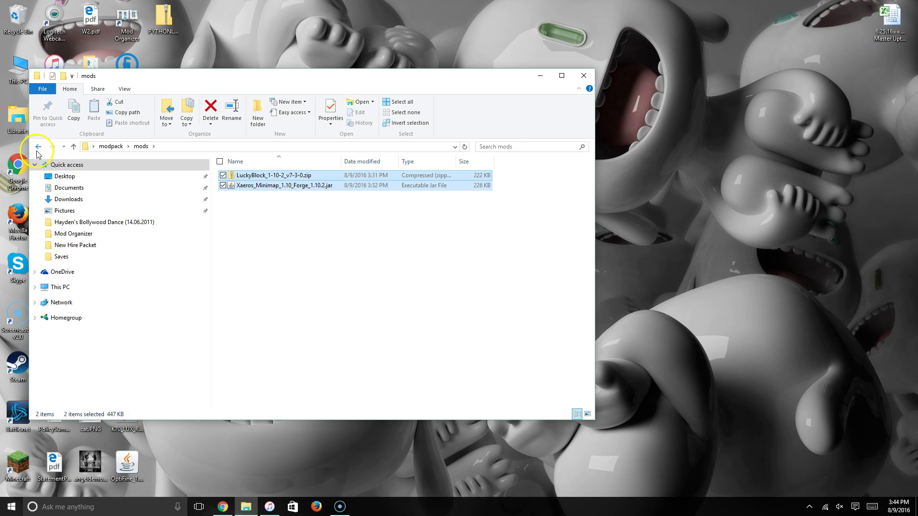
pyautogui.click(38, 148)
pyautogui.moveTo(230, 76); pyautogui.dragTo(468, 48)
pyautogui.moveTo(521, 247); pyautogui.dragTo(478, 139)
# Pack bin and mods with WinRAR into a ZIP archive named modpack.zip
pyautogui.rightClick(503, 153)
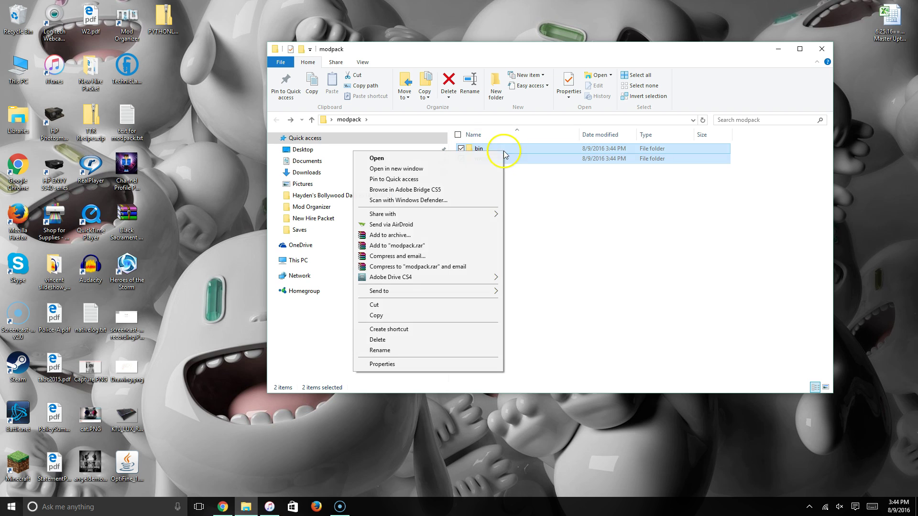
pyautogui.click(464, 236)
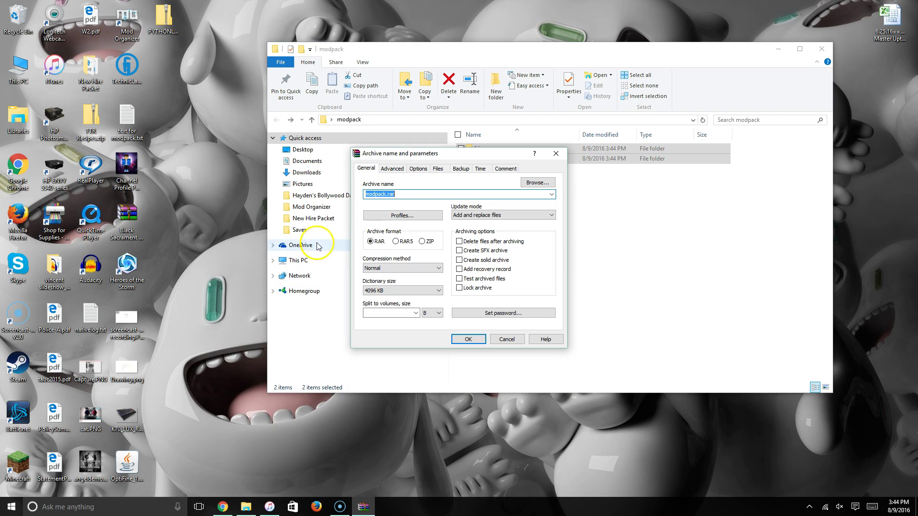
pyautogui.click(421, 241)
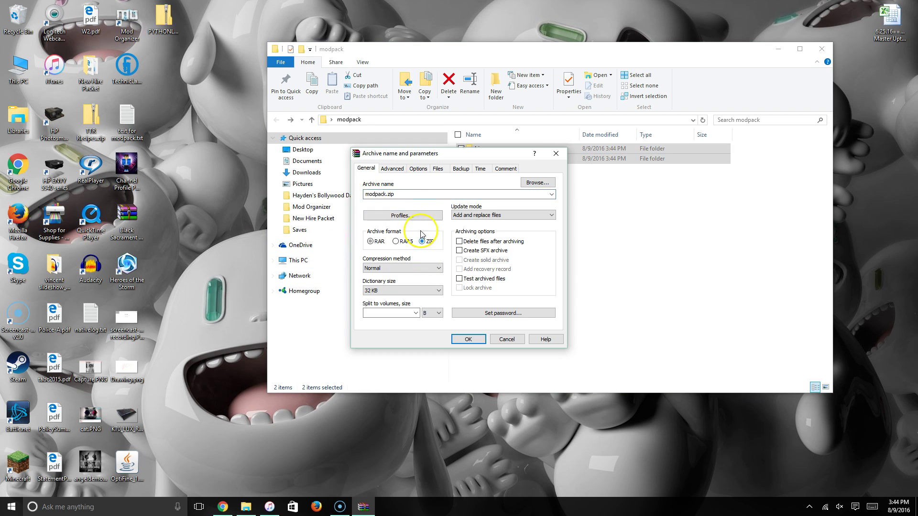
pyautogui.doubleClick(385, 194)
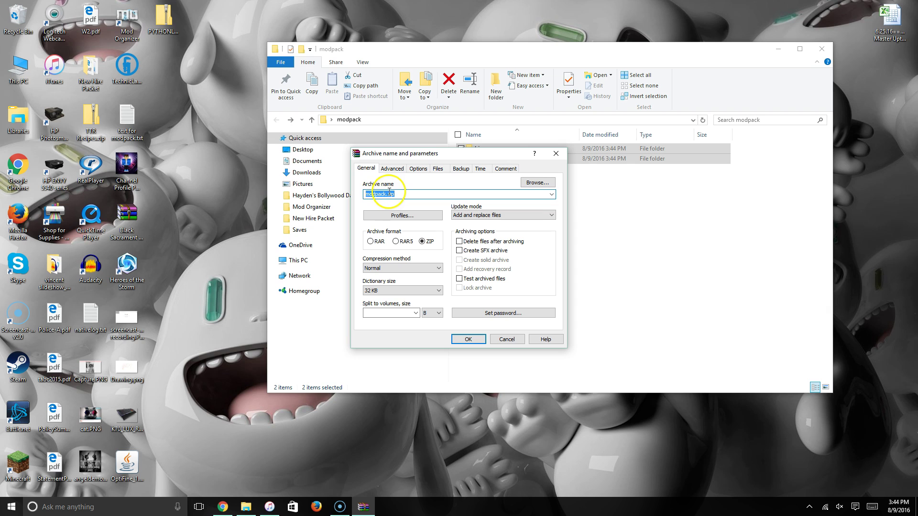
pyautogui.click(468, 339)
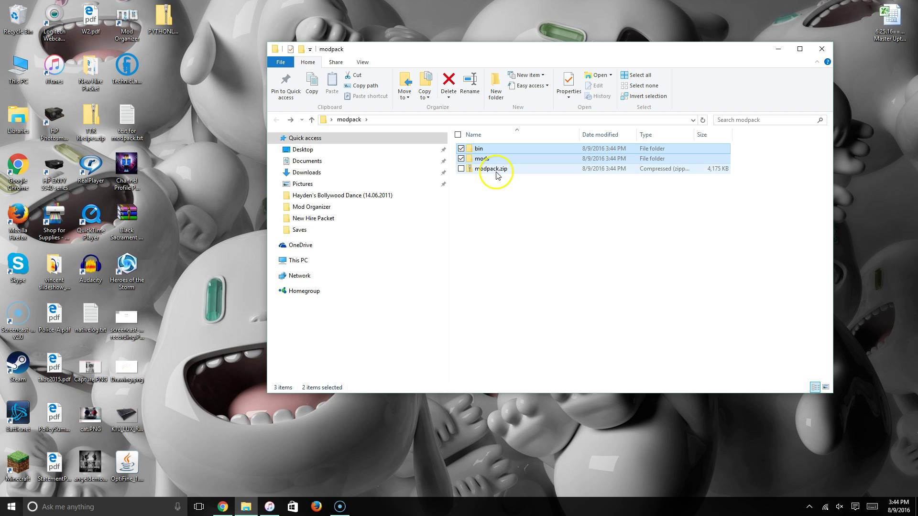
pyautogui.click(496, 169)
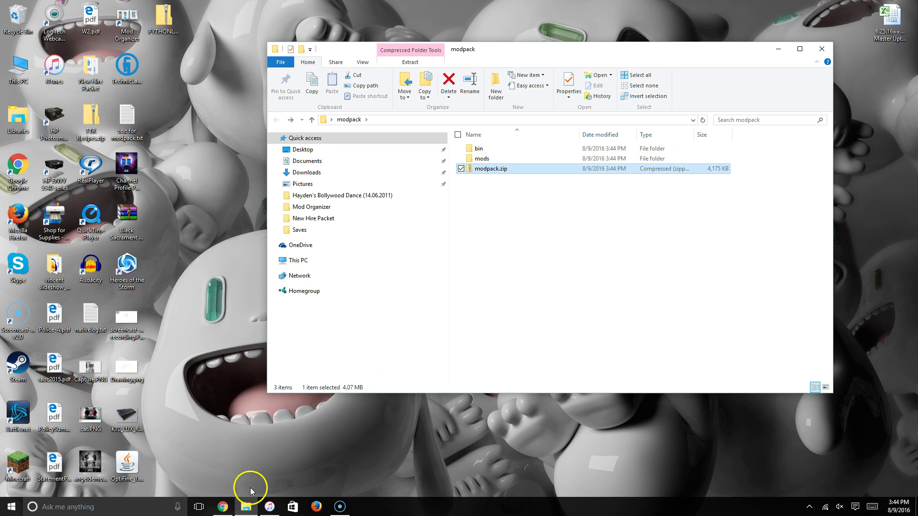
# Create and open a new Dropbox folder named 'modpack tutorial'
pyautogui.click(223, 507)
pyautogui.click(254, 6)
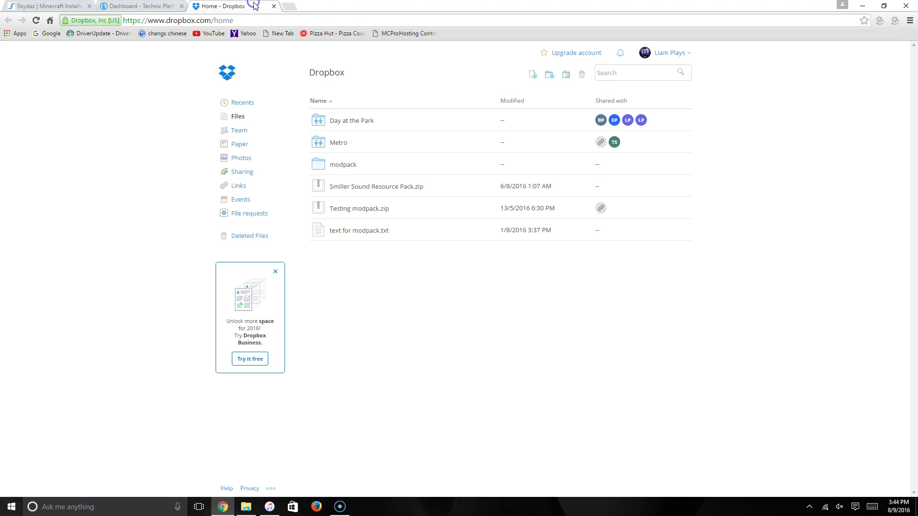
pyautogui.click(549, 75)
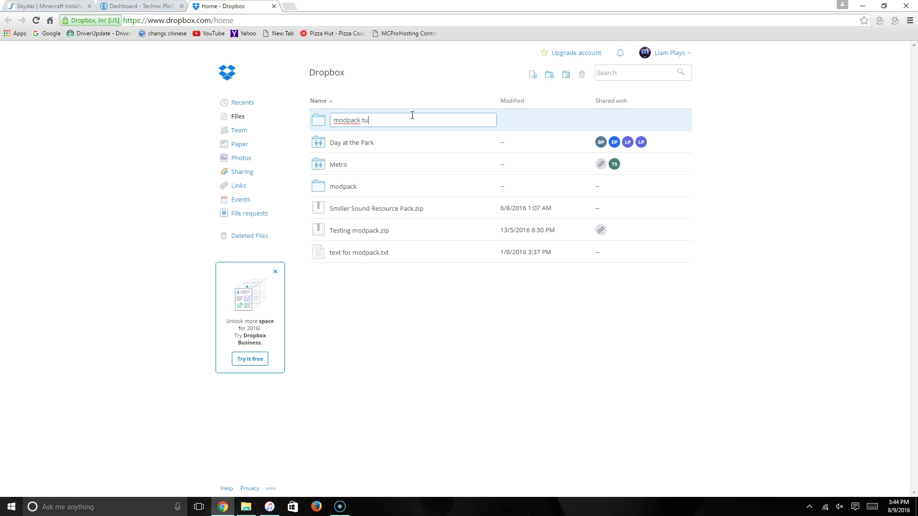
pyautogui.press('Return')
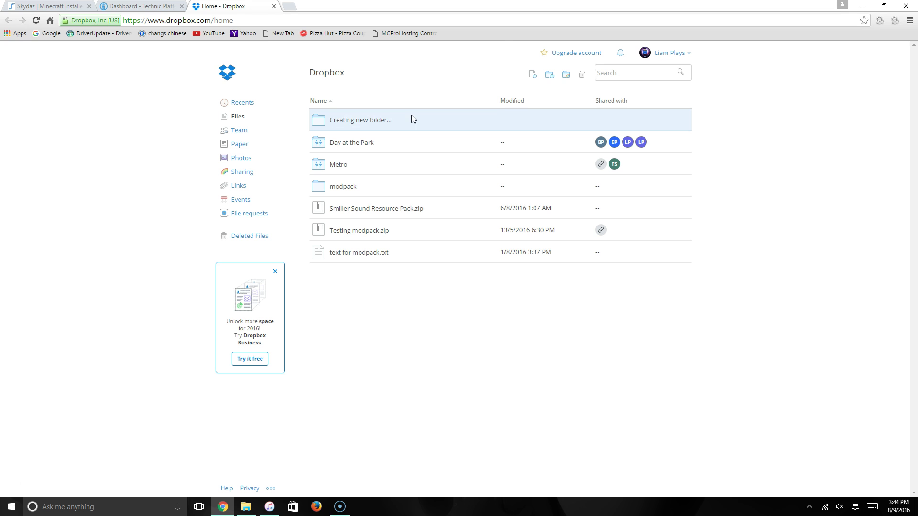
pyautogui.click(384, 187)
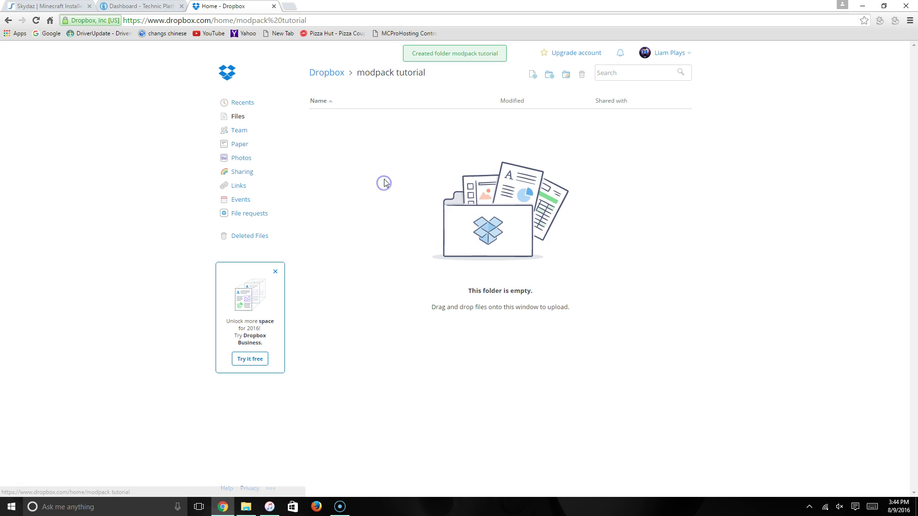
# Upload modpack.zip (4.08 MB) to the modpack tutorial folder and copy its share link
pyautogui.click(255, 508)
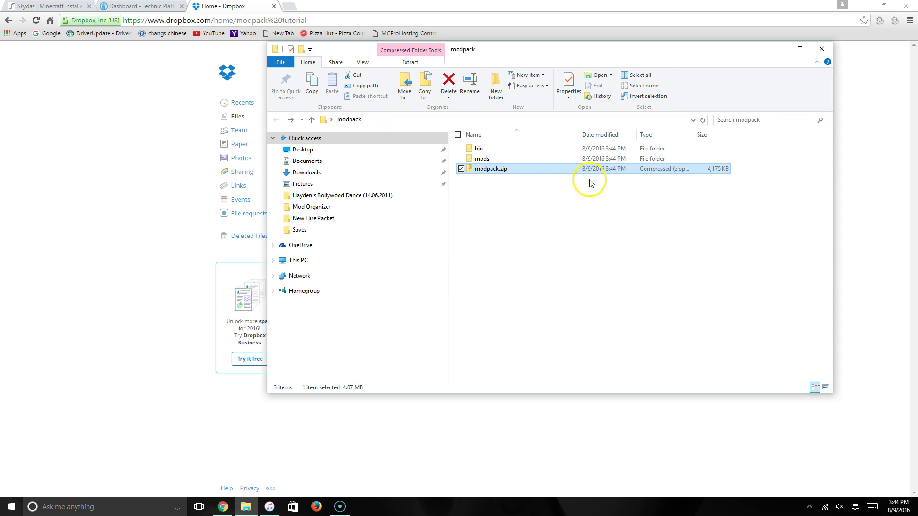
pyautogui.moveTo(555, 171); pyautogui.dragTo(564, 451)
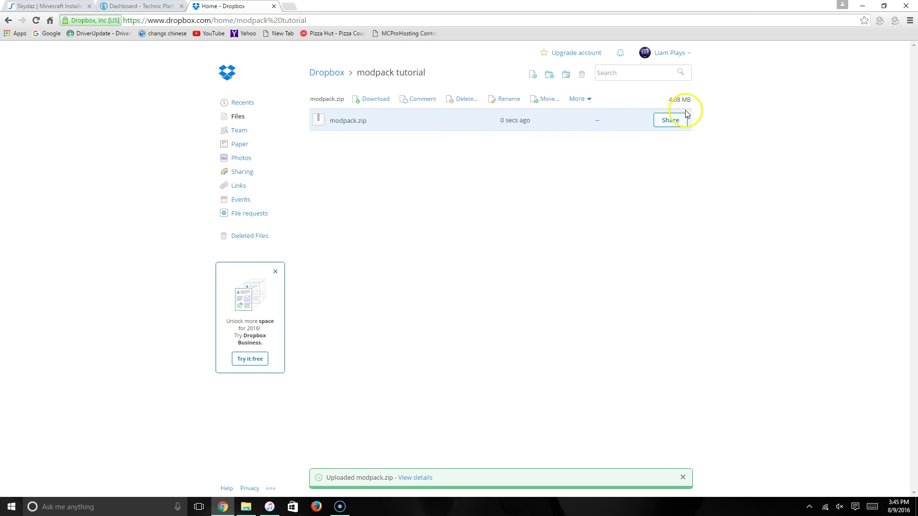
pyautogui.click(674, 123)
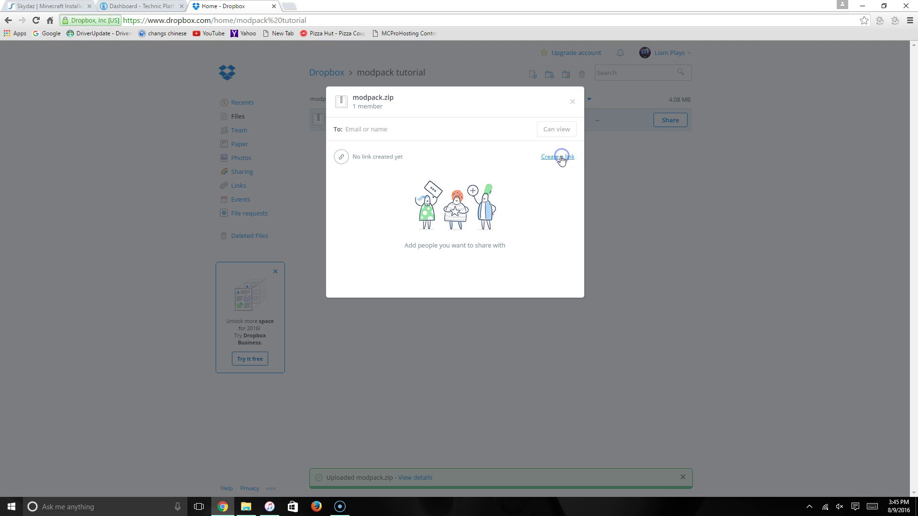
pyautogui.click(558, 157)
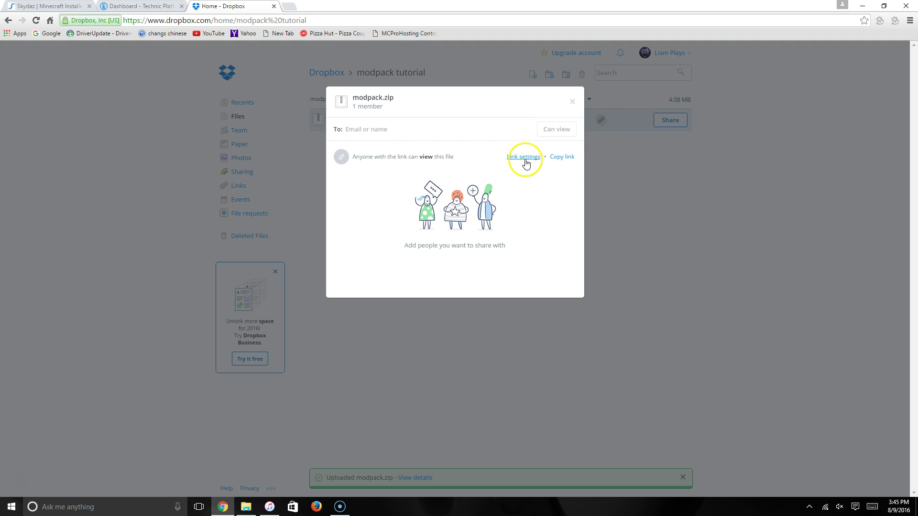
pyautogui.click(563, 156)
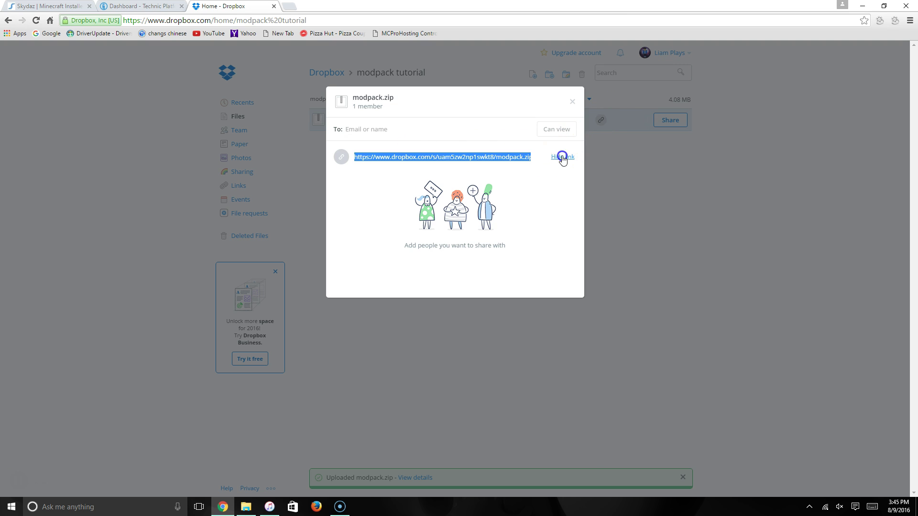
pyautogui.click(572, 102)
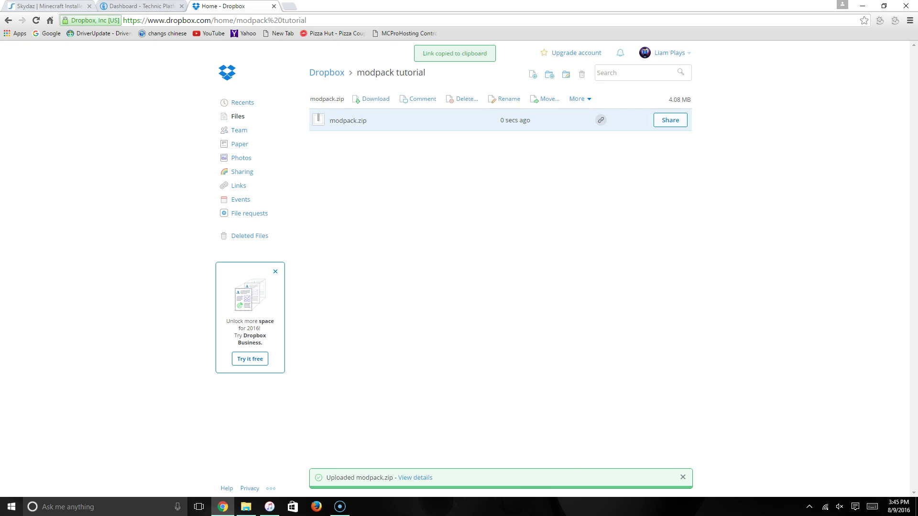
# Start a new Technic modpack named 'Python's 2 modpack tutorial'
pyautogui.hotkey('ctrl', 'shift', 'Tab')
pyautogui.click(663, 52)
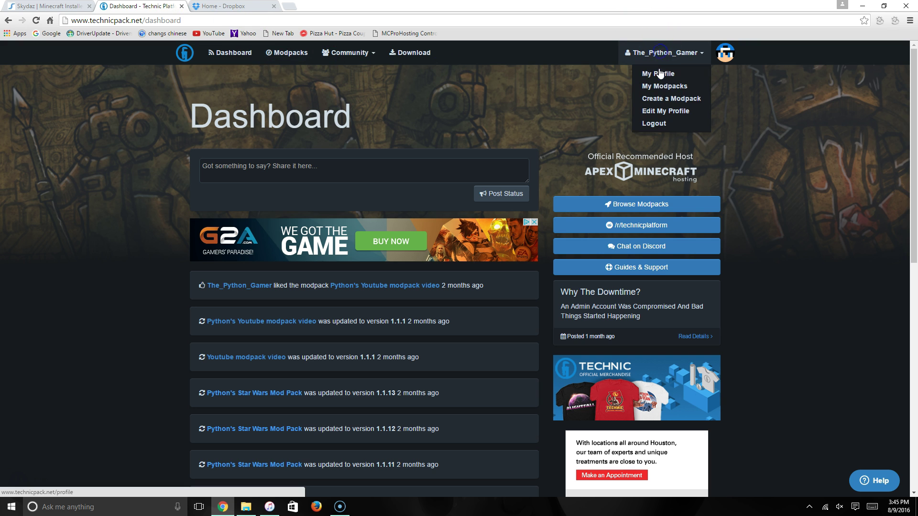
pyautogui.click(134, 184)
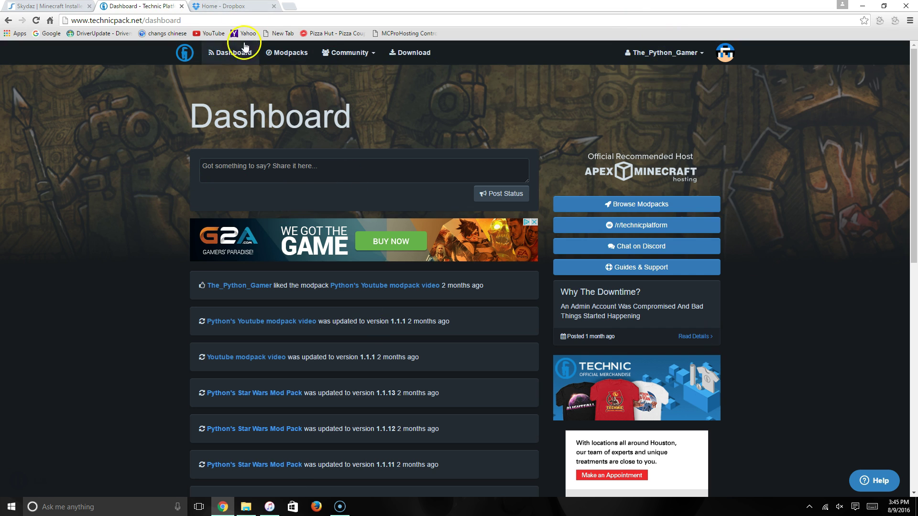
pyautogui.click(689, 67)
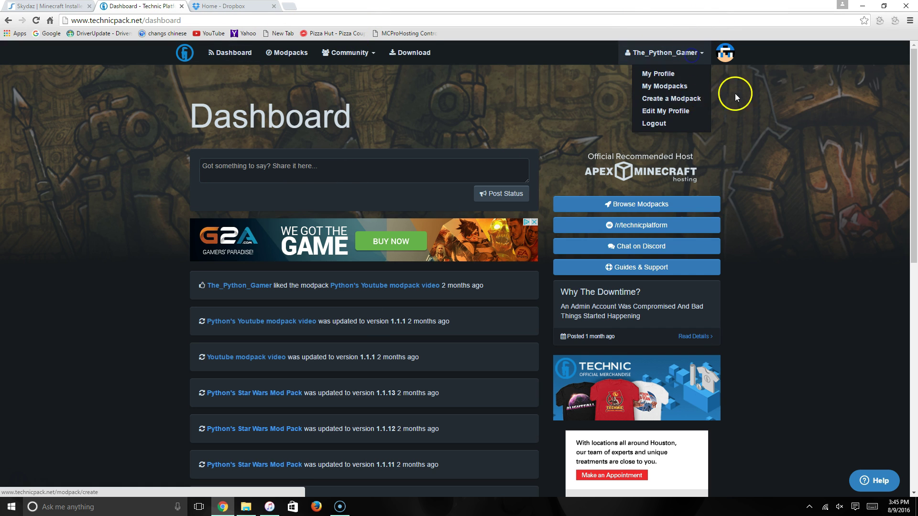
pyautogui.click(674, 97)
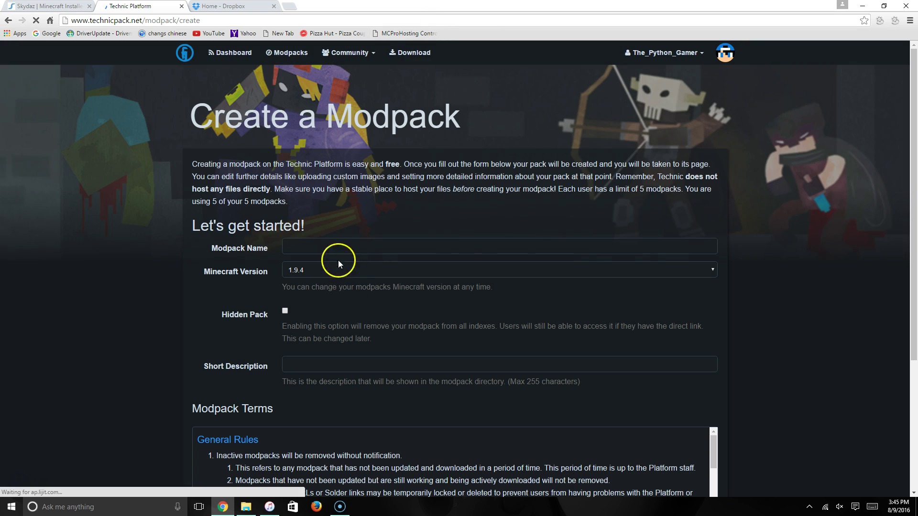
pyautogui.click(329, 246)
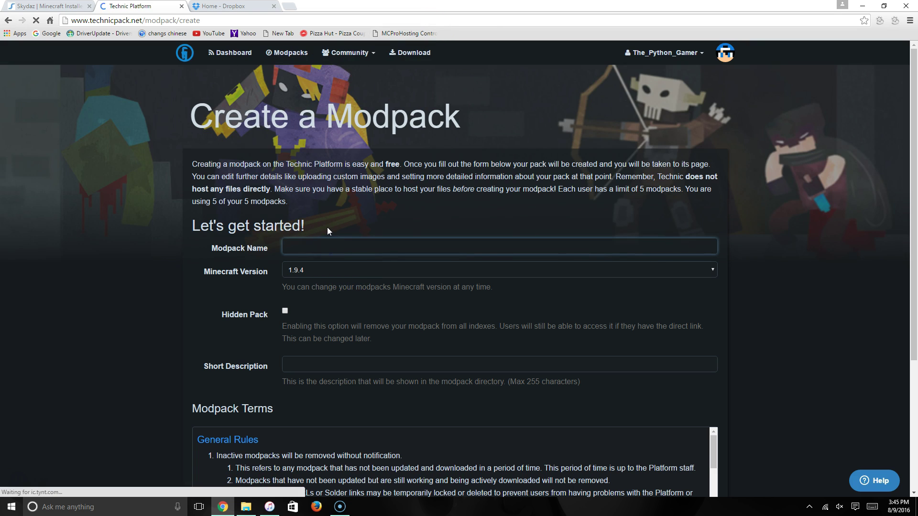
pyautogui.write('Pythpon')
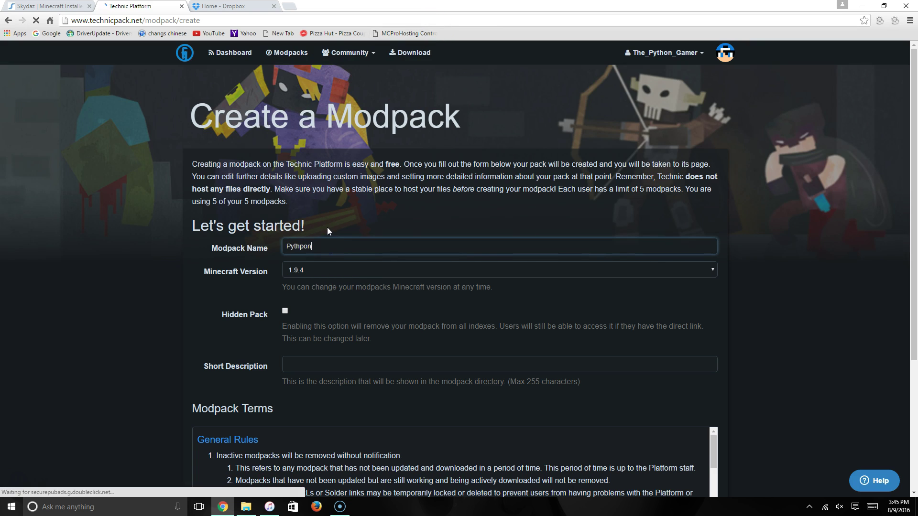
pyautogui.write('on')
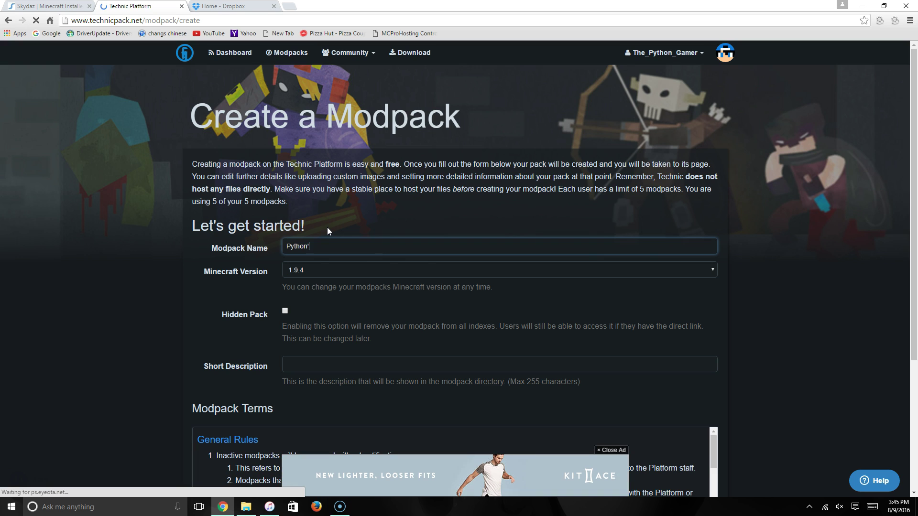
pyautogui.write("'s 2 modpack tutorial")
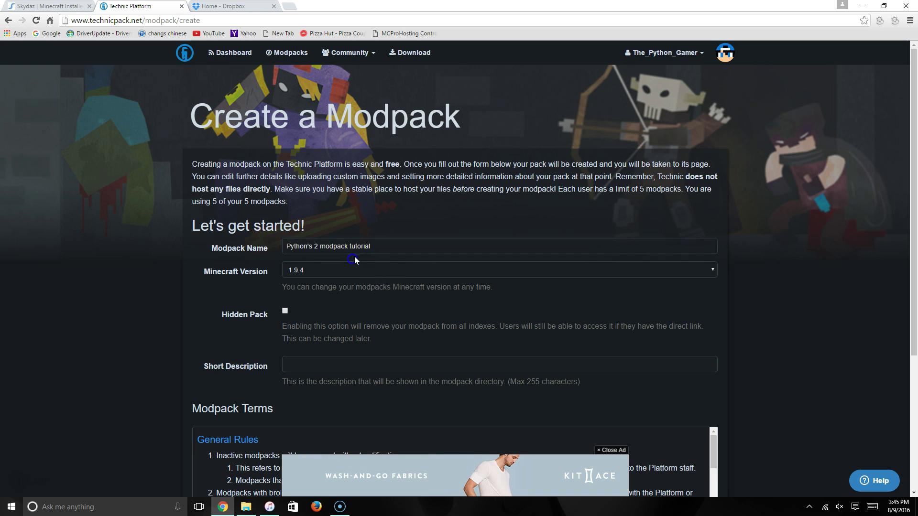
# Choose Minecraft 1.10.2, add the description 'testing', accept the terms and create the modpack
pyautogui.click(356, 270)
pyautogui.scroll(-10, 357, 316)
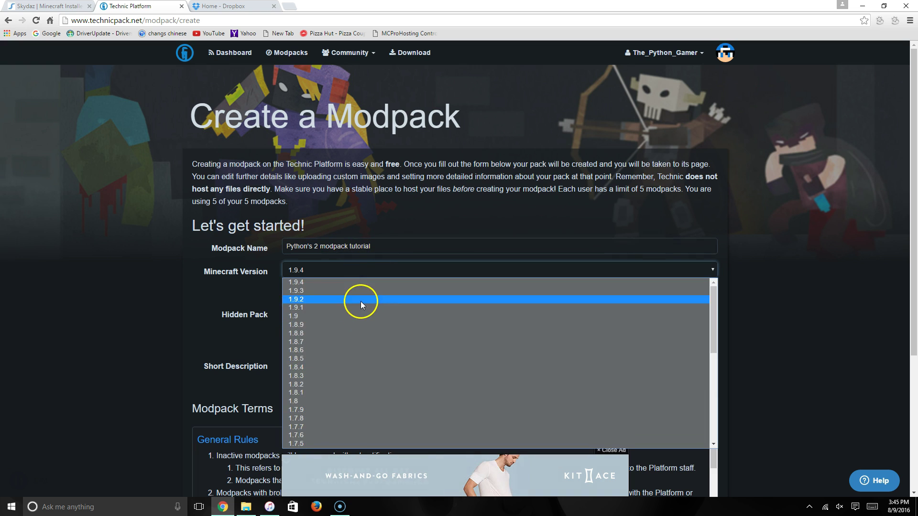
pyautogui.click(299, 419)
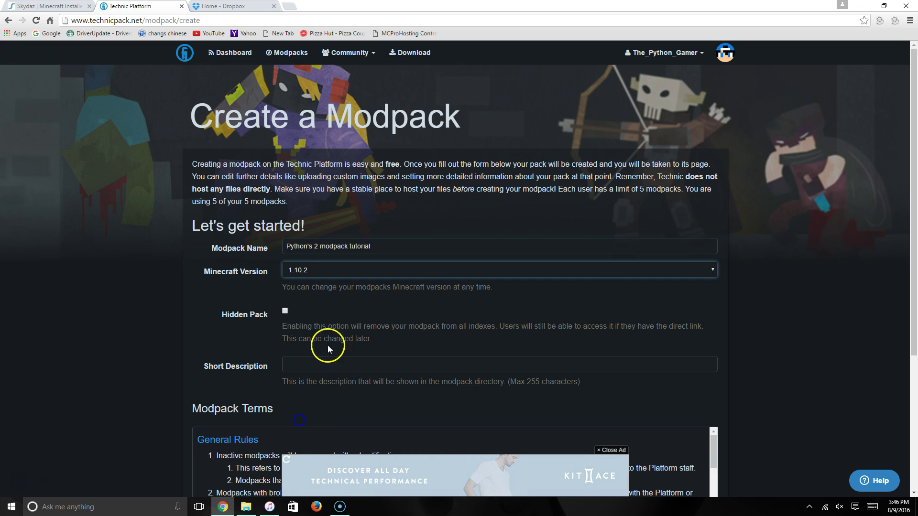
pyautogui.scroll(-3, 309, 287)
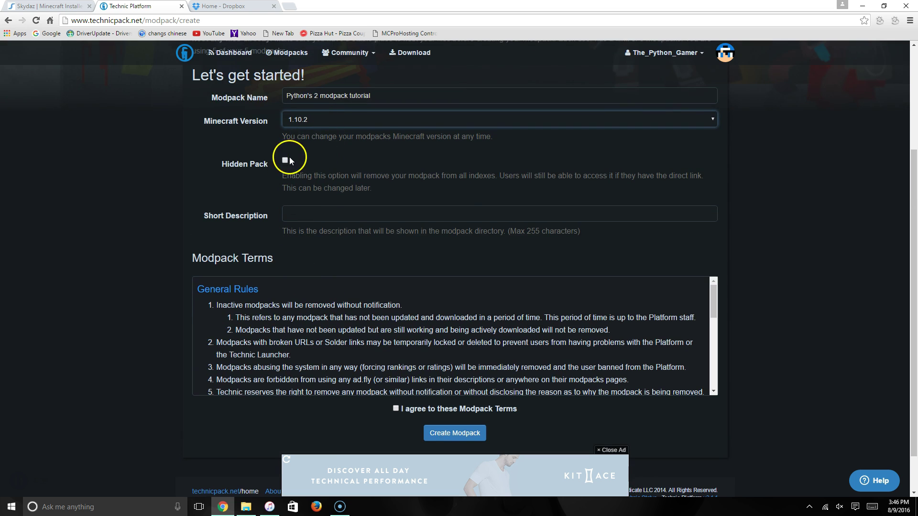
pyautogui.click(314, 218)
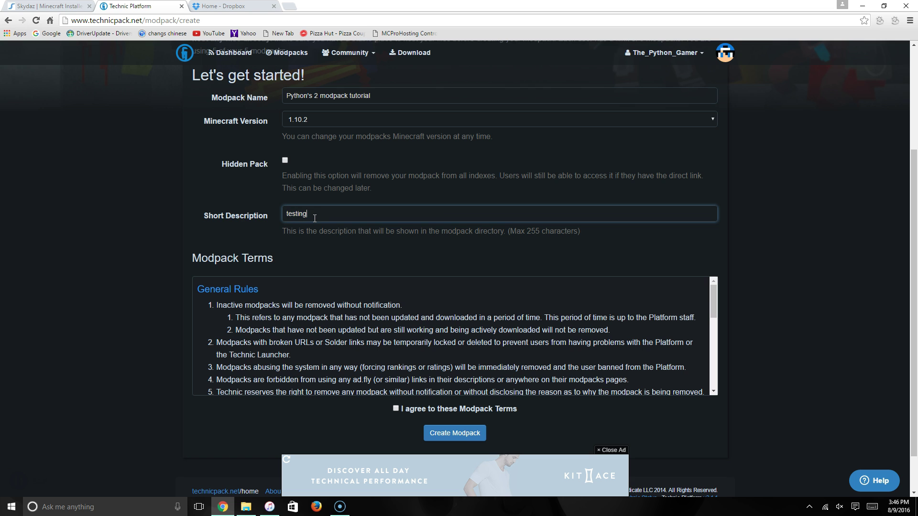
pyautogui.scroll(-1, 465, 270)
pyautogui.click(397, 362)
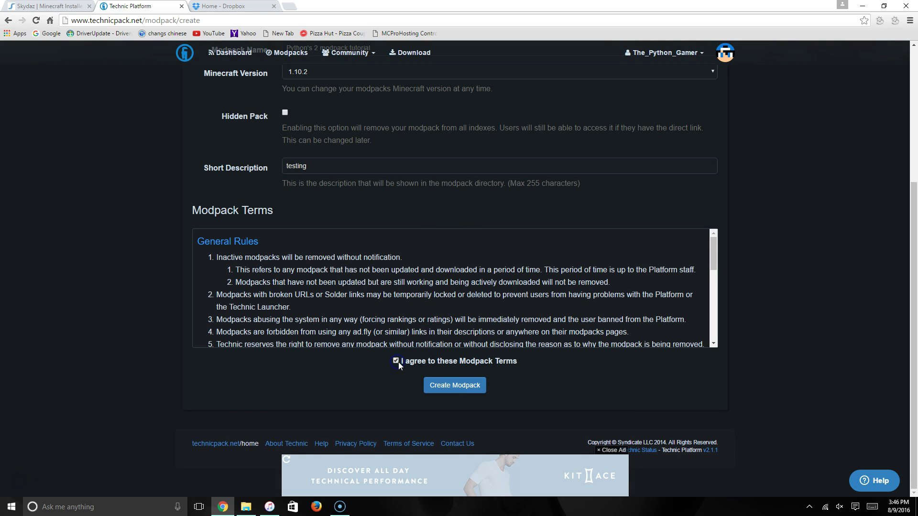
pyautogui.scroll(-5, 371, 320)
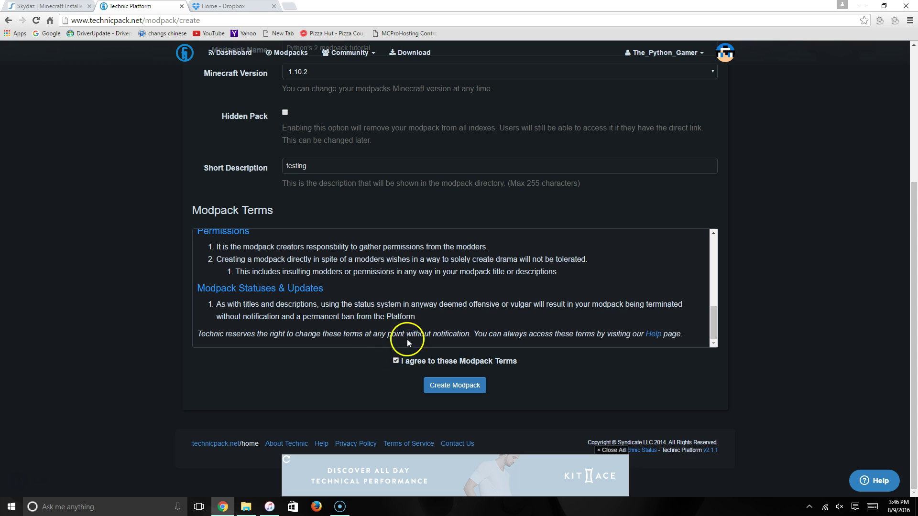
pyautogui.scroll(10, 365, 334)
pyautogui.scroll(-3, 436, 403)
pyautogui.scroll(-3, 632, 326)
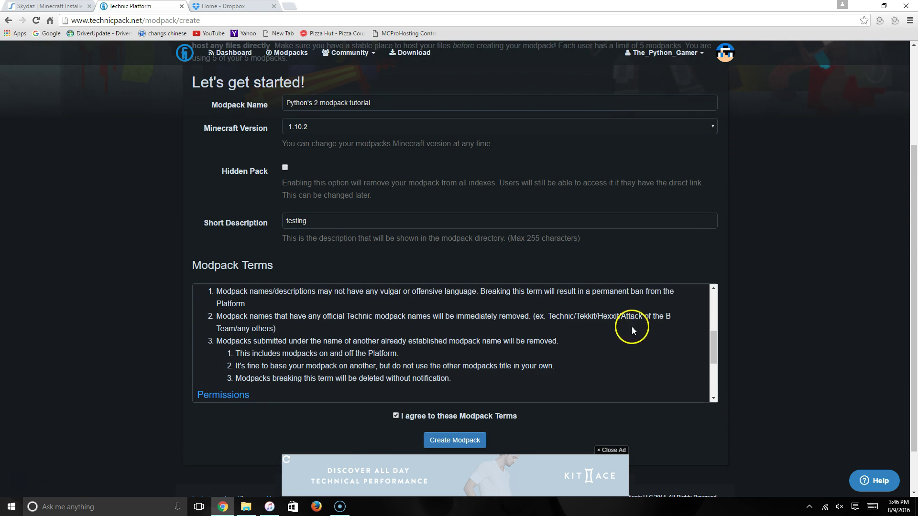
pyautogui.scroll(-1, 593, 409)
pyautogui.click(462, 388)
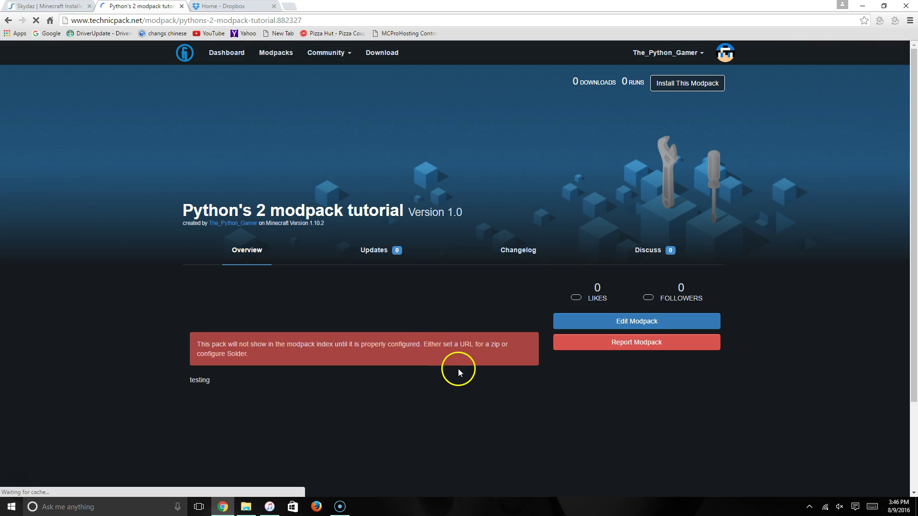
pyautogui.scroll(-1, 317, 389)
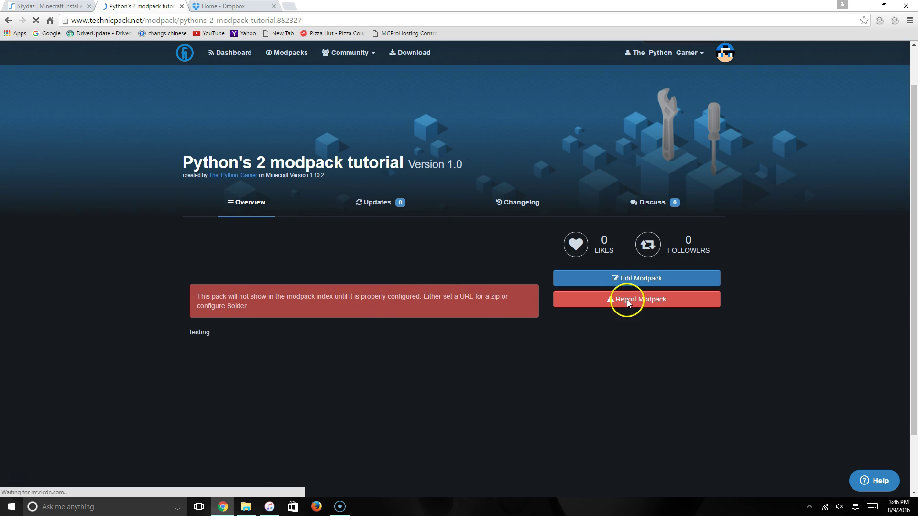
# Set the modpack location to the Dropbox modpack.zip link ending in dl=1 and save the settings
pyautogui.click(640, 280)
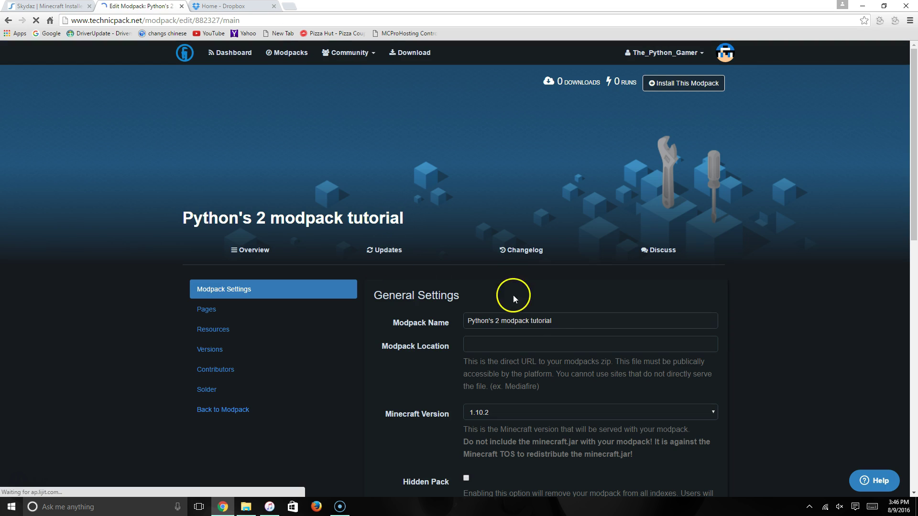
pyautogui.click(532, 338)
pyautogui.click(525, 348)
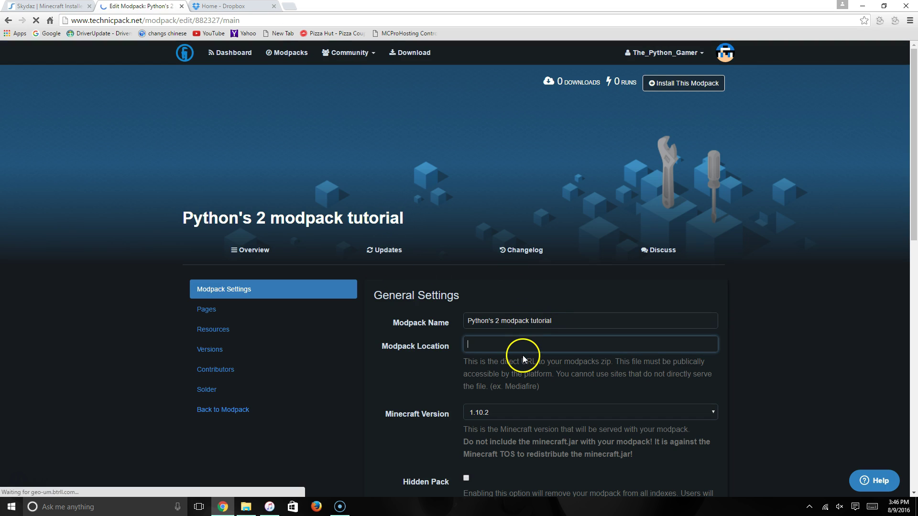
pyautogui.write('https://www.dropbox.com/s/uam5zw2np1swkt8/modpack.zip?dl=0')
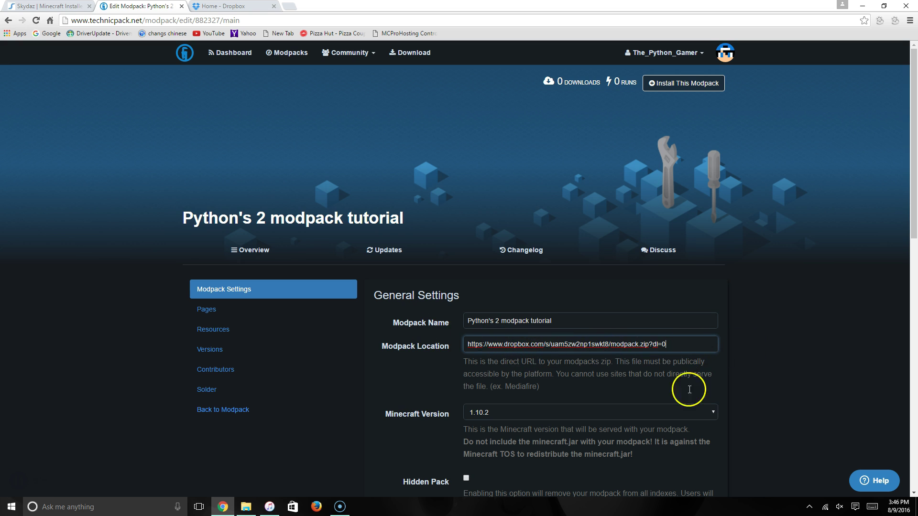
pyautogui.click(247, 7)
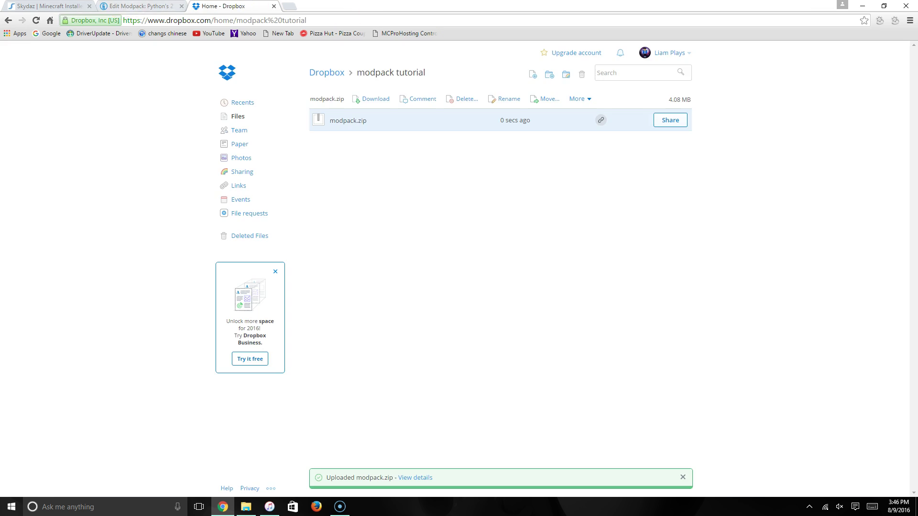
pyautogui.hotkey('ctrl', 'shift', 'Tab')
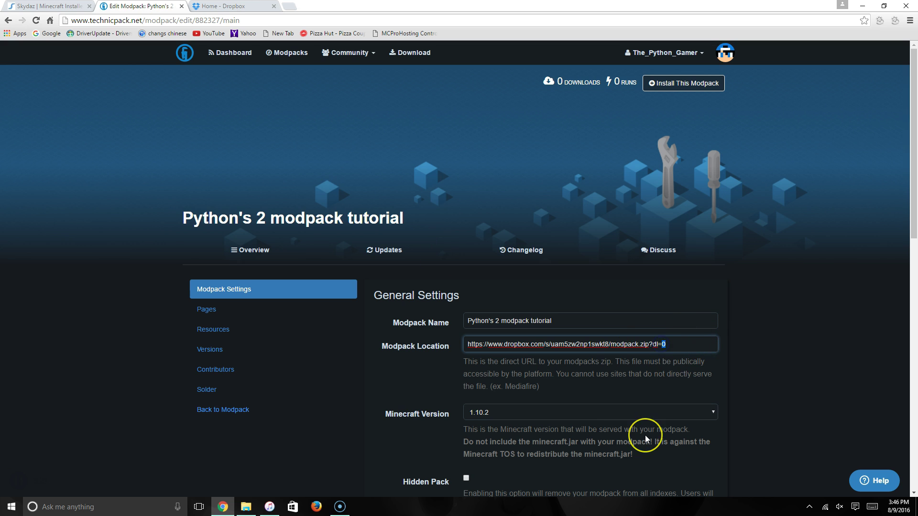
pyautogui.write('1')
pyautogui.scroll(-6, 486, 311)
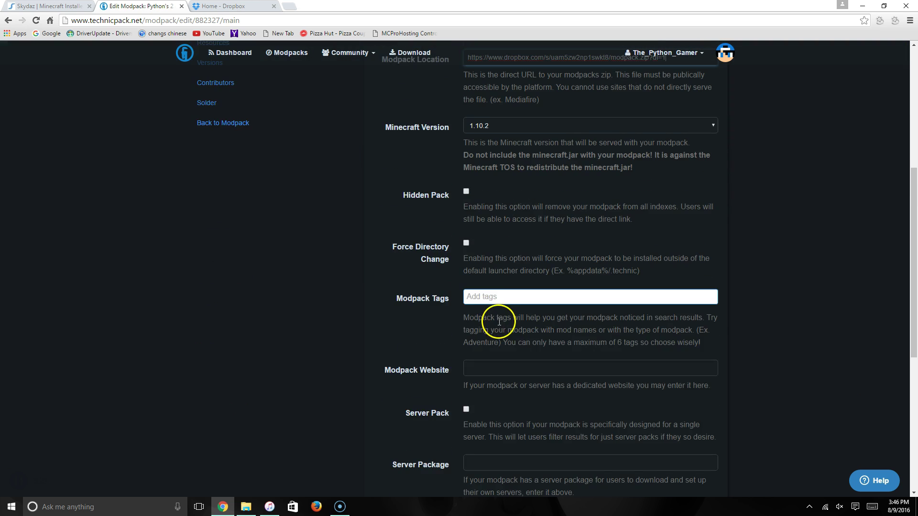
pyautogui.scroll(-6, 500, 321)
pyautogui.click(492, 386)
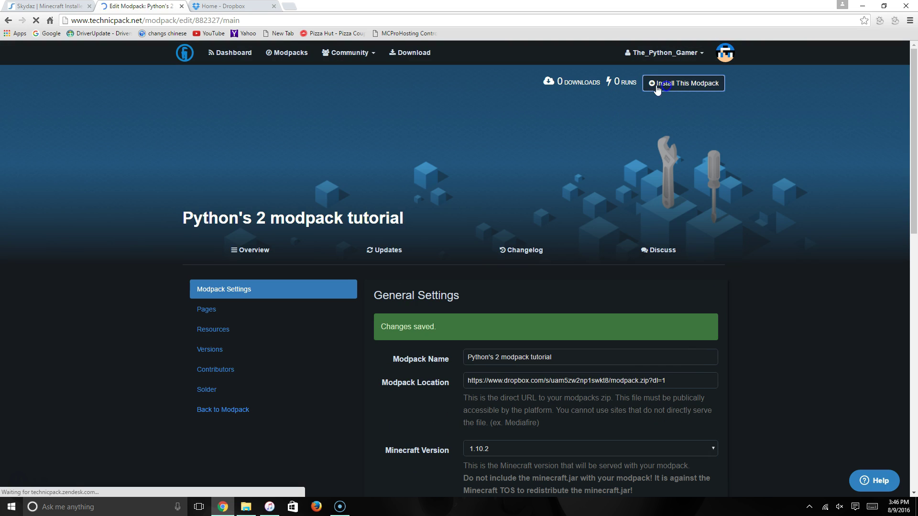
pyautogui.click(674, 85)
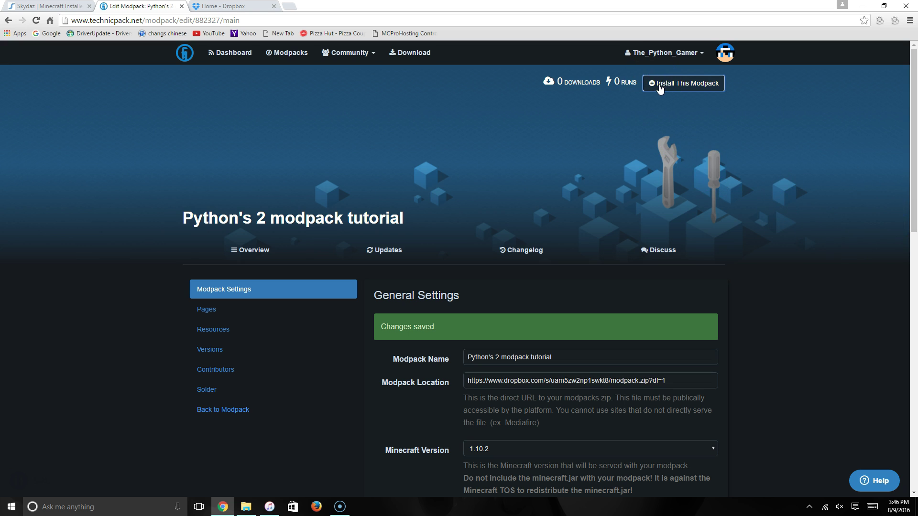
# Open Python's 2 modpack tutorial from My Modpacks and show its install instructions
pyautogui.scroll(-10, 480, 314)
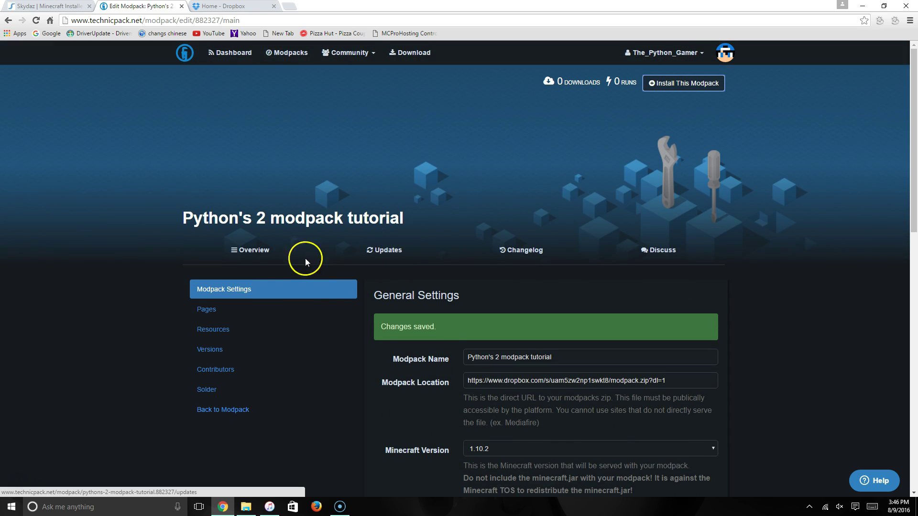
pyautogui.moveTo(659, 53); pyautogui.dragTo(688, 53)
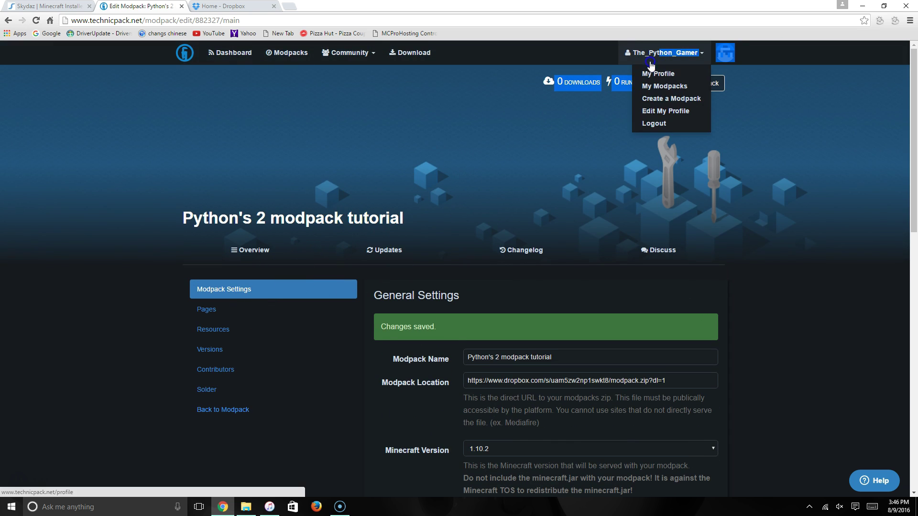
pyautogui.click(655, 85)
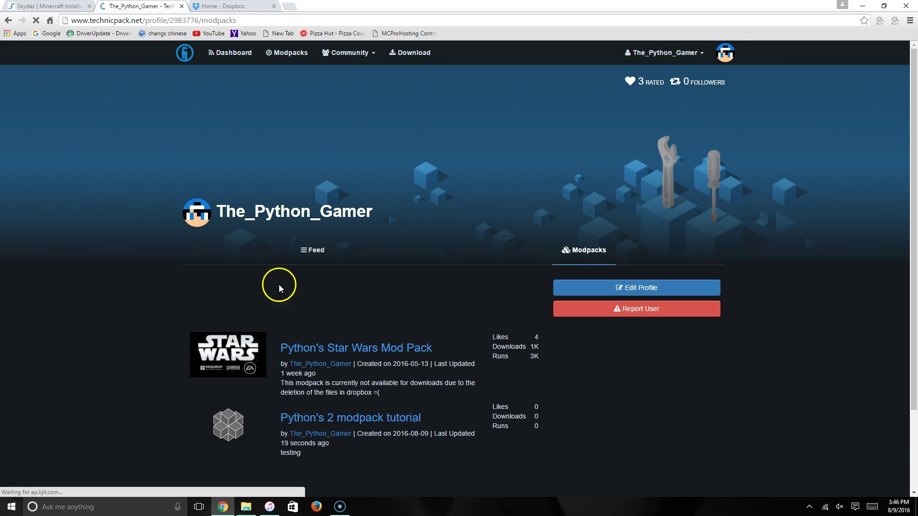
pyautogui.scroll(-2, 302, 416)
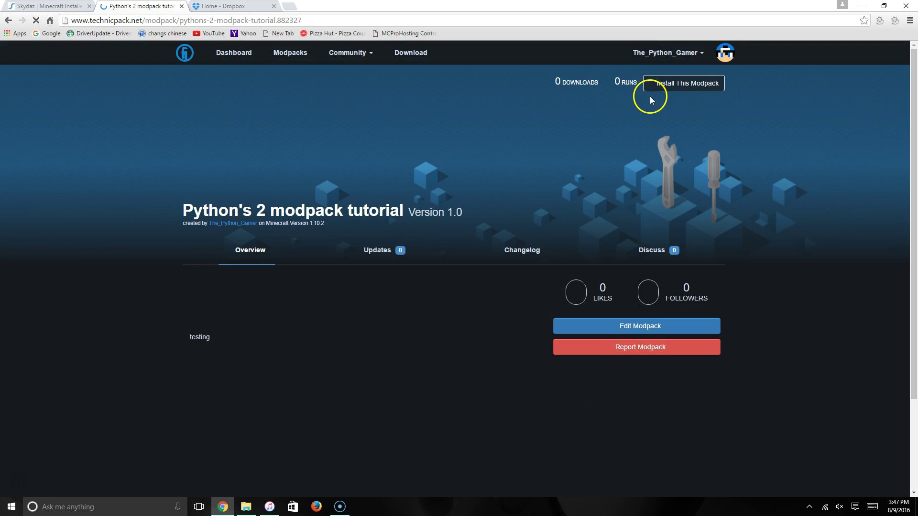
pyautogui.click(659, 83)
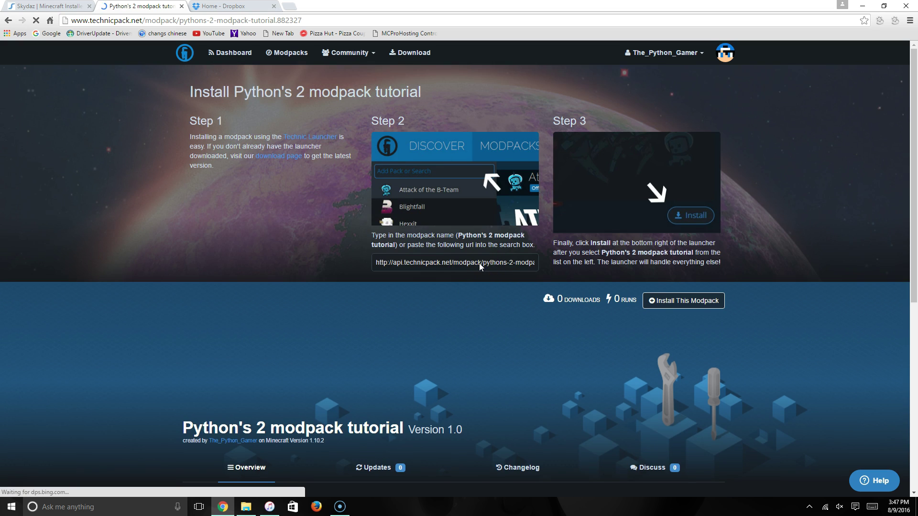
# Copy the modpack's API install URL and minimize Chrome
pyautogui.click(481, 266)
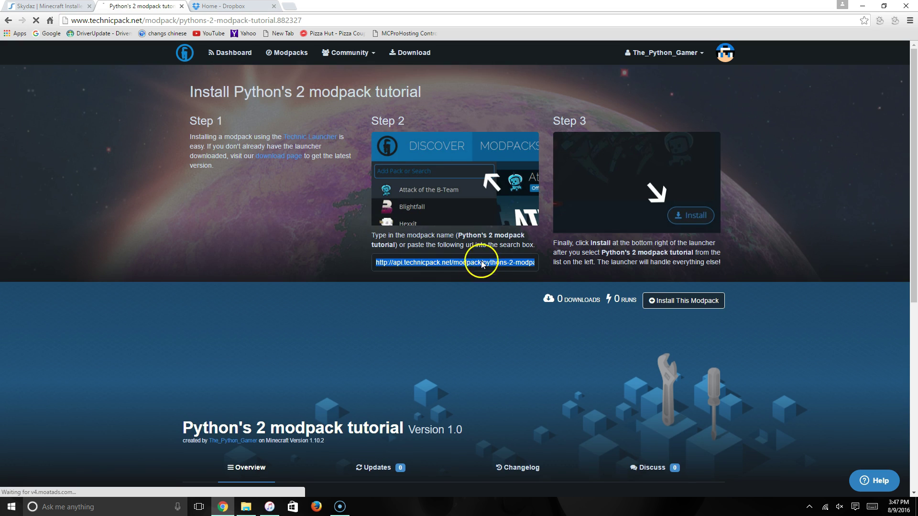
pyautogui.rightClick(474, 267)
pyautogui.click(488, 274)
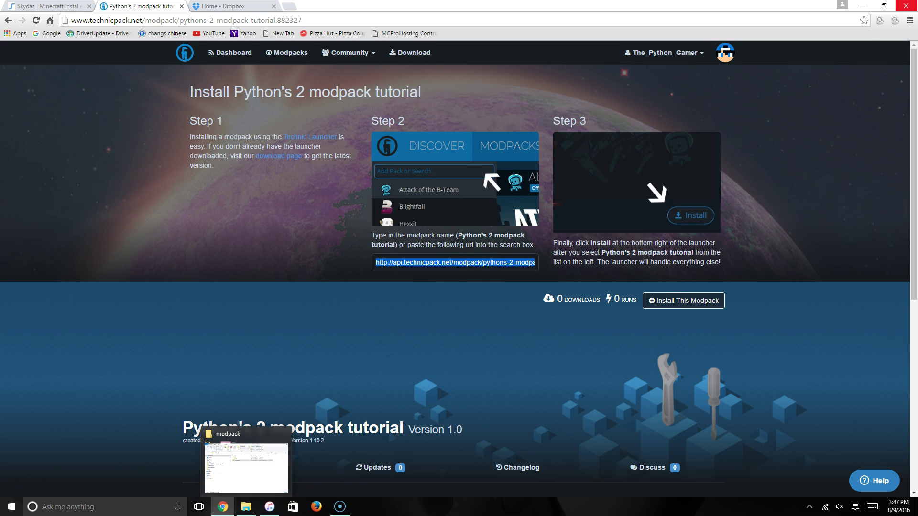
pyautogui.click(862, 6)
# Open PYTHONLOGOEDITED.zip and its inner folder to view LOGO.png and LOGO with type.png
pyautogui.click(128, 68)
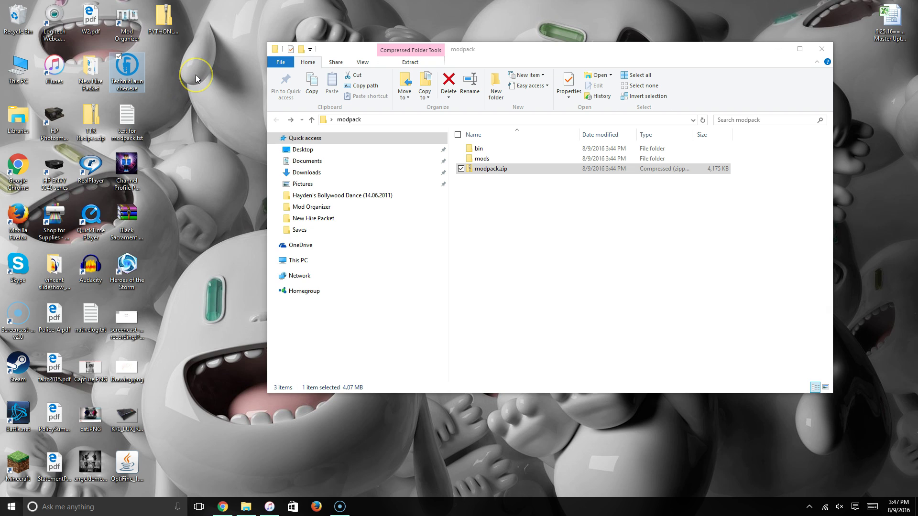
pyautogui.doubleClick(159, 29)
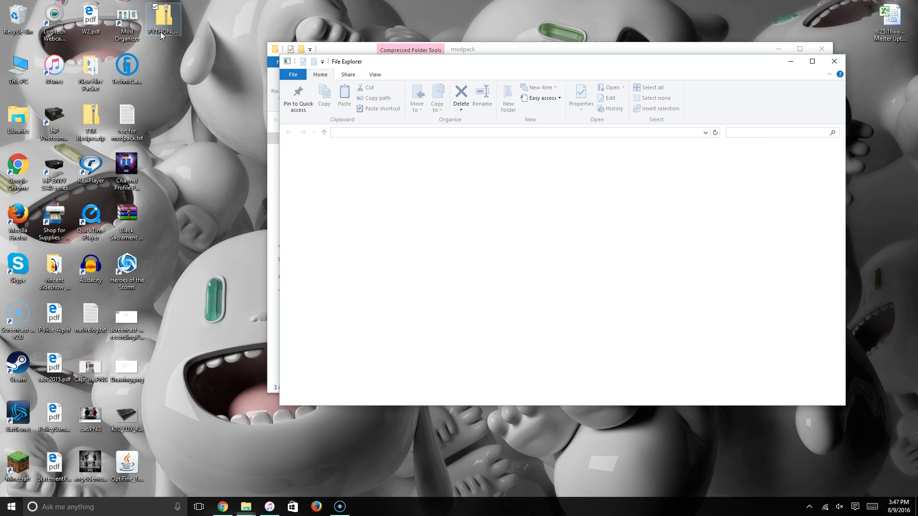
pyautogui.doubleClick(531, 171)
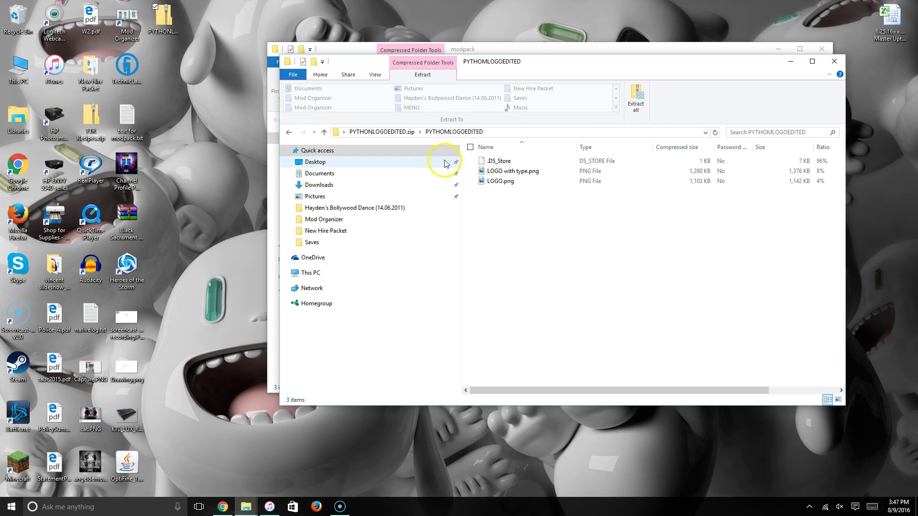
pyautogui.moveTo(520, 215); pyautogui.dragTo(519, 166)
pyautogui.click(537, 211)
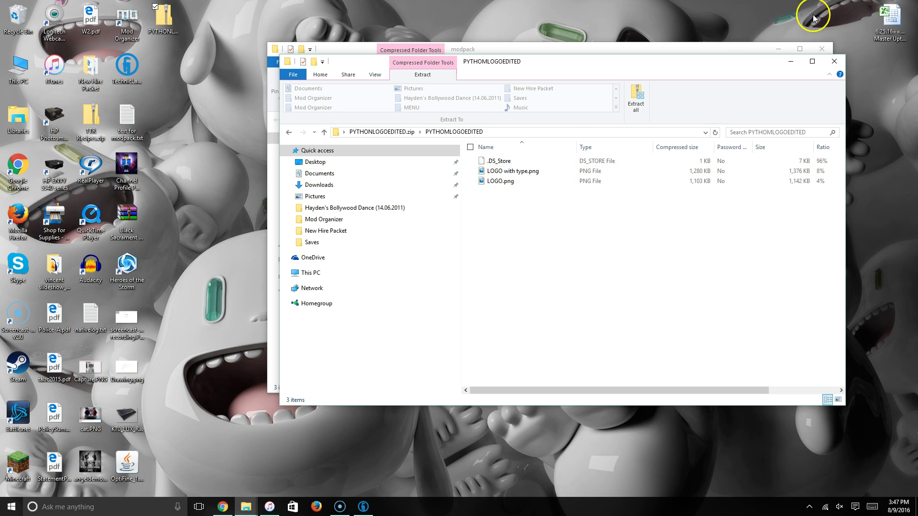
# Find Python's 2 modpack tutorial in the launcher by its API URL, try installing, and dismiss the unzip error
pyautogui.click(791, 63)
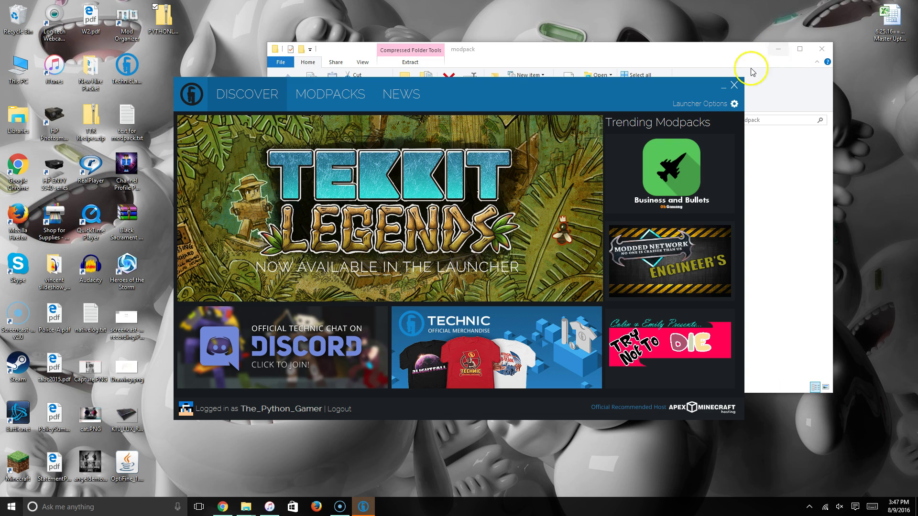
pyautogui.click(355, 98)
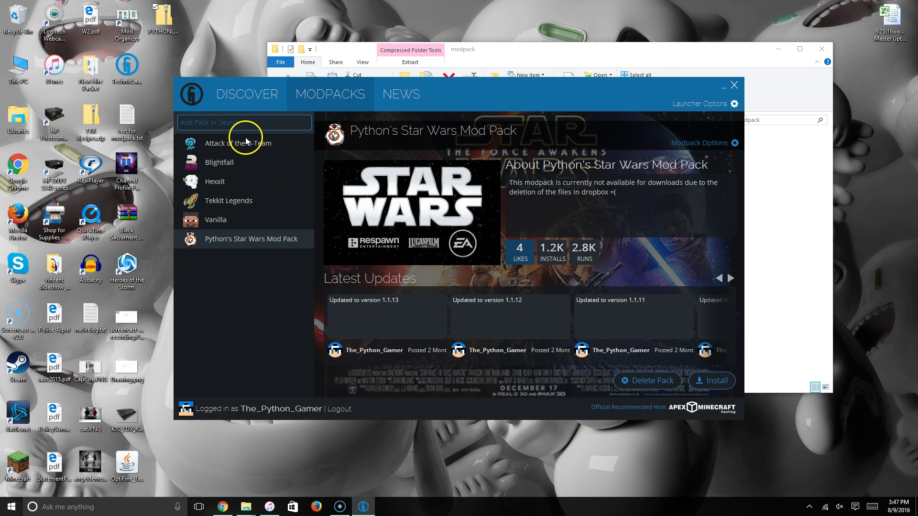
pyautogui.moveTo(247, 130); pyautogui.dragTo(247, 130)
pyautogui.hotkey('ctrl', 'v')
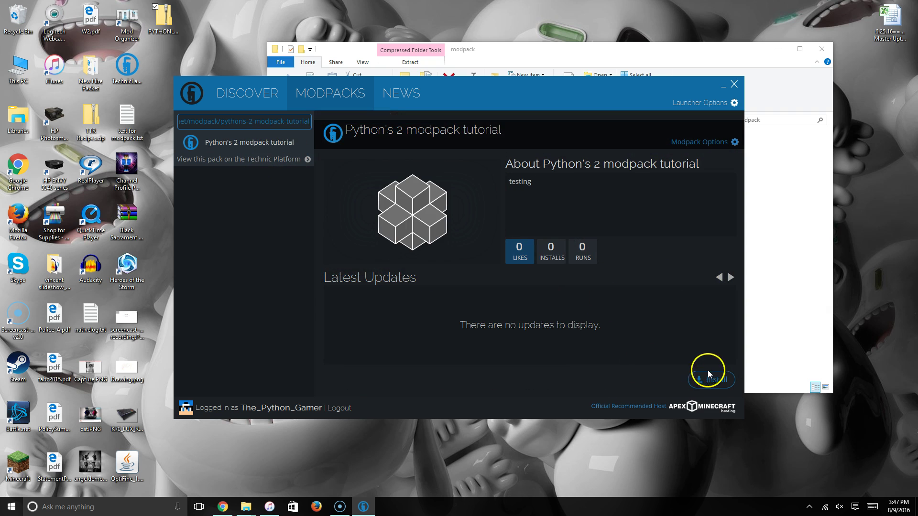
pyautogui.click(713, 380)
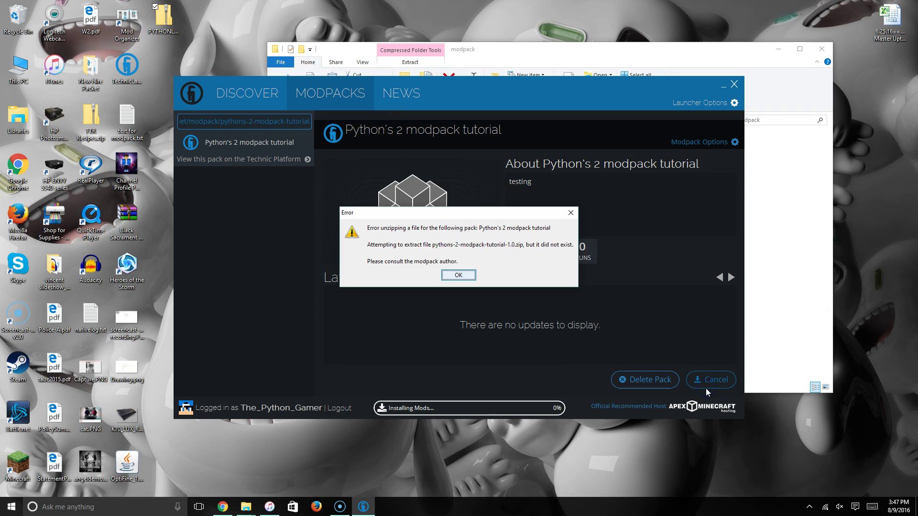
pyautogui.click(458, 275)
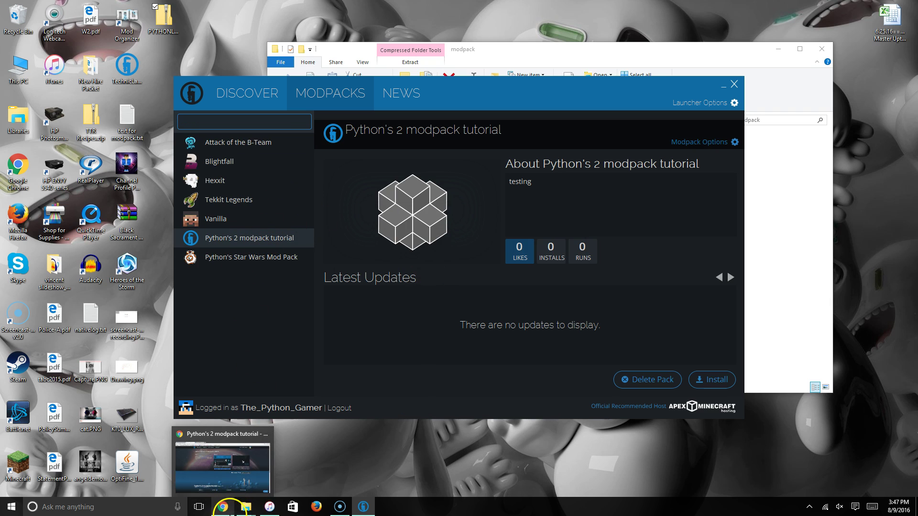
# Open the modpack's Pages settings on Technic Platform
pyautogui.click(230, 508)
pyautogui.scroll(-4, 446, 313)
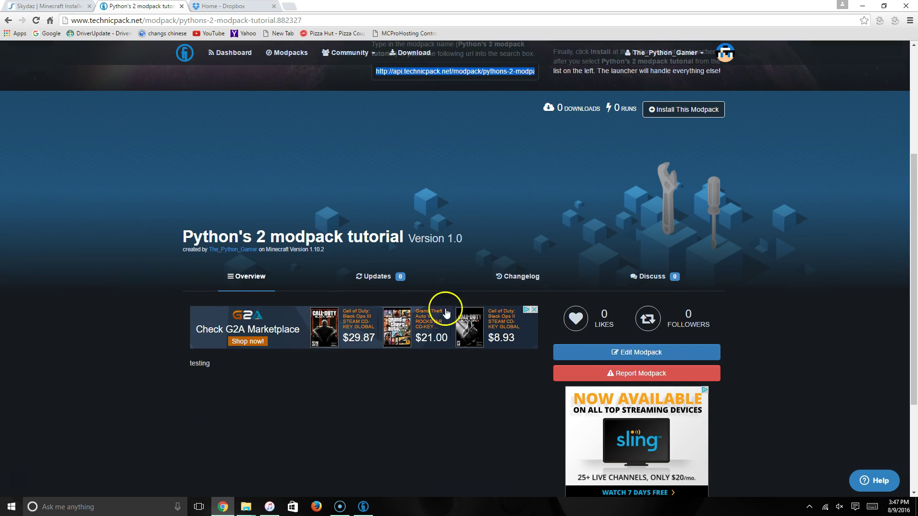
pyautogui.scroll(4, 513, 220)
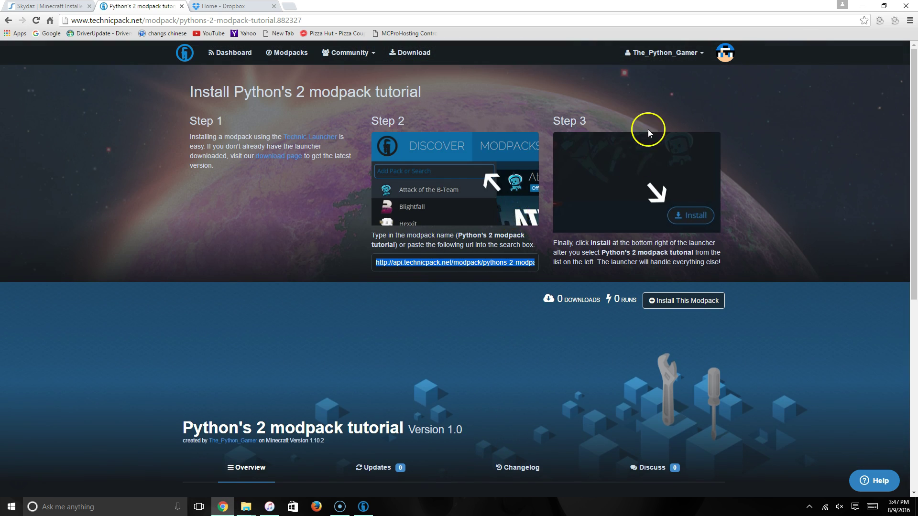
pyautogui.scroll(-5, 647, 129)
pyautogui.click(625, 310)
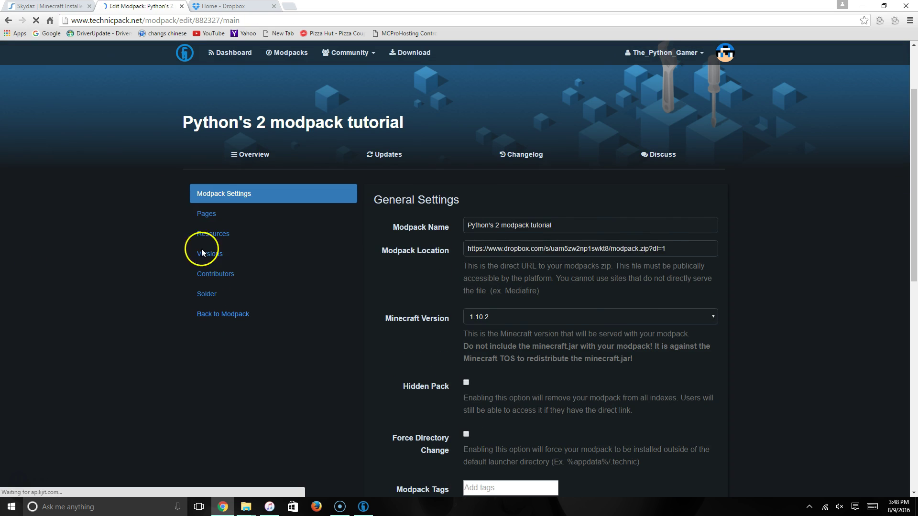
pyautogui.click(225, 266)
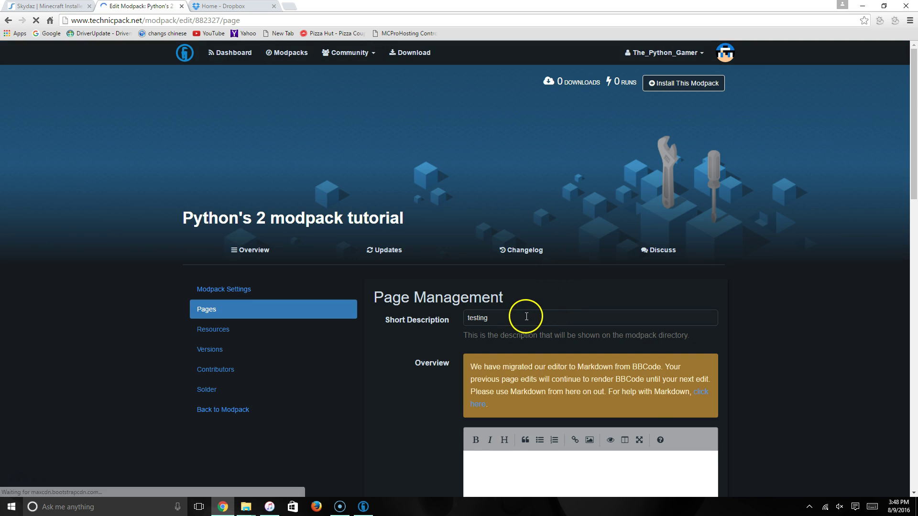
pyautogui.scroll(-1, 521, 320)
# Replace the short description with 'this modpack is for my modpack tutorial on youtube!' and save
pyautogui.doubleClick(495, 271)
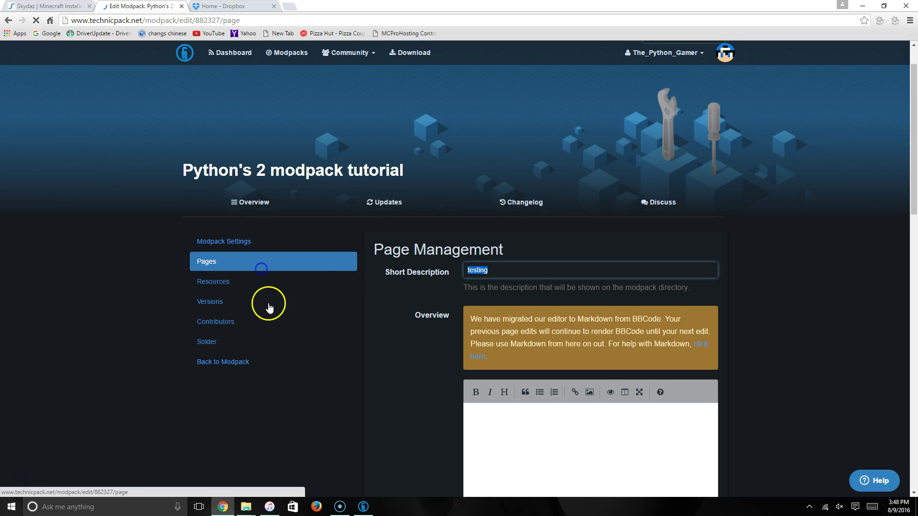
pyautogui.write('testing')
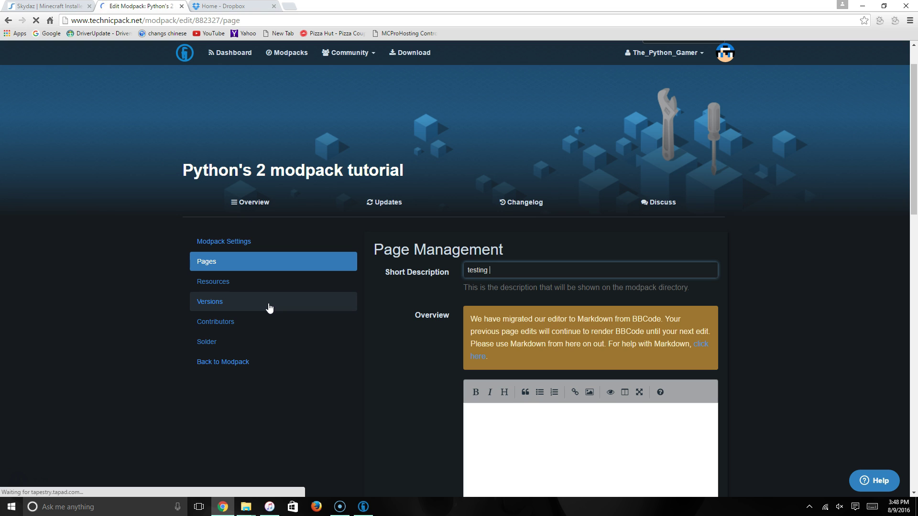
pyautogui.press('BackSpace')
pyautogui.press('BackSpace')
pyautogui.press('BackSpace')
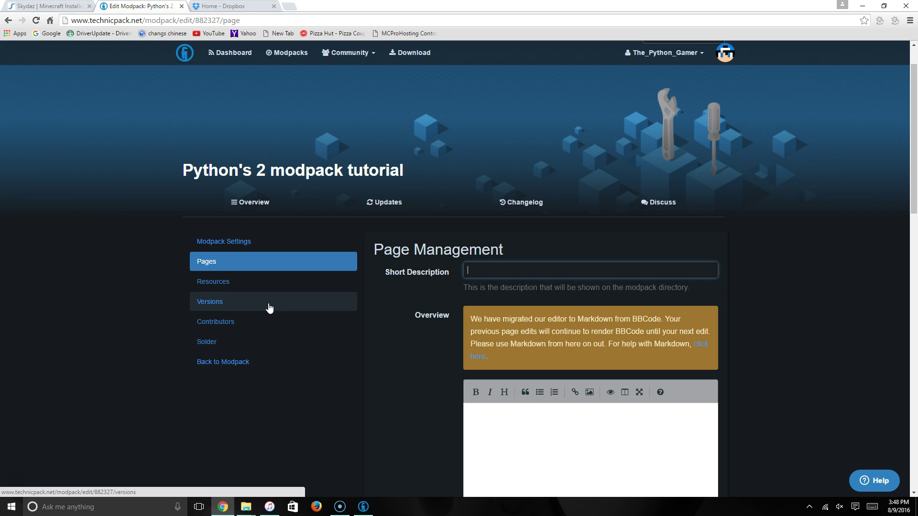
pyautogui.write('his mo')
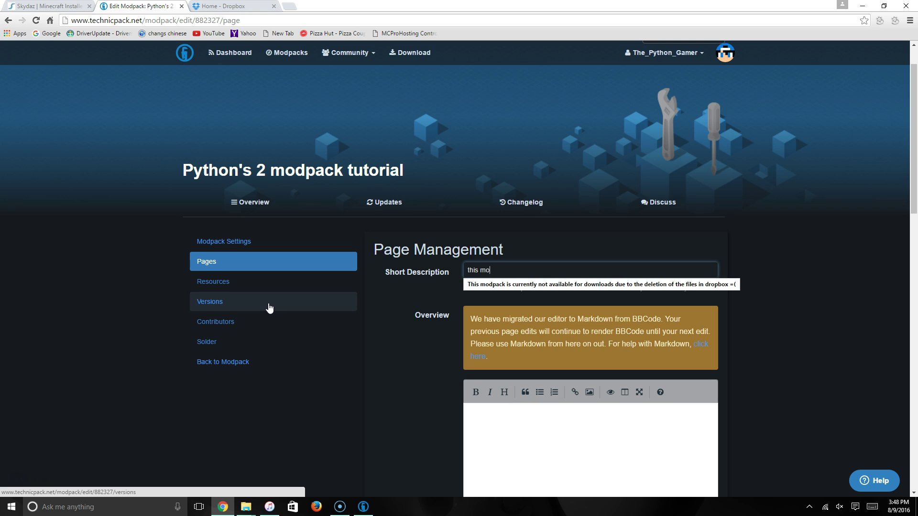
pyautogui.write('dpack is for my modpack tutorial on youtube!')
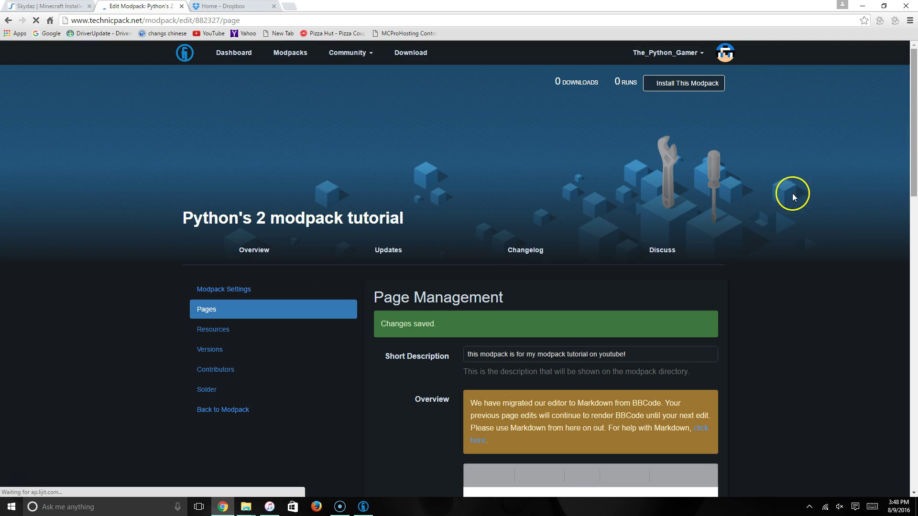
pyautogui.scroll(-12, 516, 287)
pyautogui.scroll(12, 597, 314)
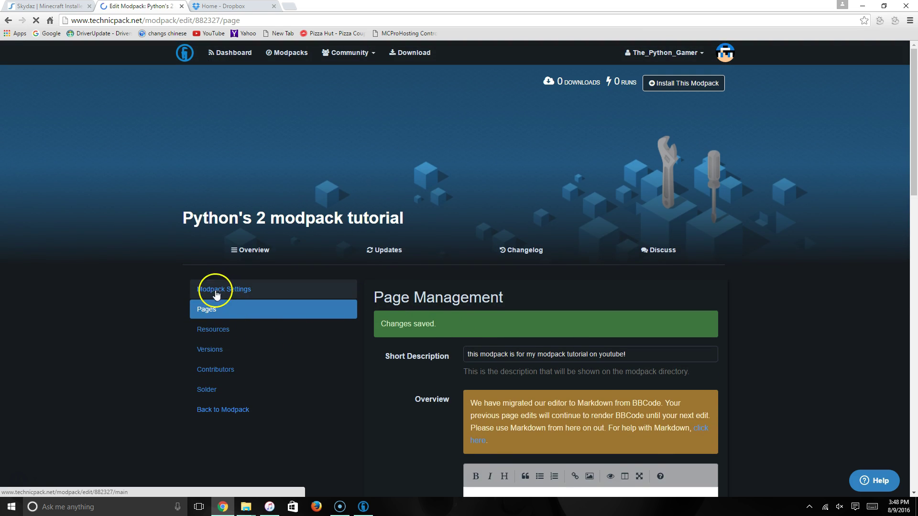
# Publish modpack version 1.1.1 with the changelog '+added the files'
pyautogui.click(215, 351)
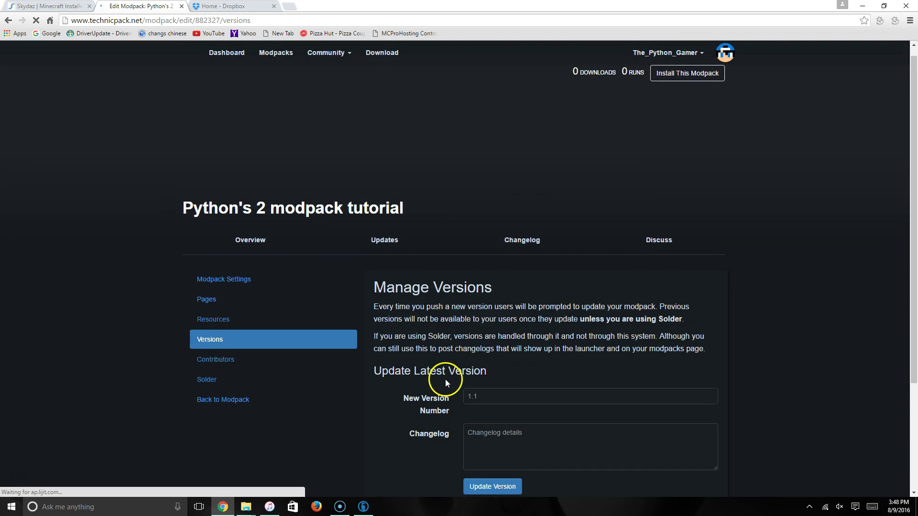
pyautogui.scroll(-3, 446, 380)
pyautogui.click(494, 254)
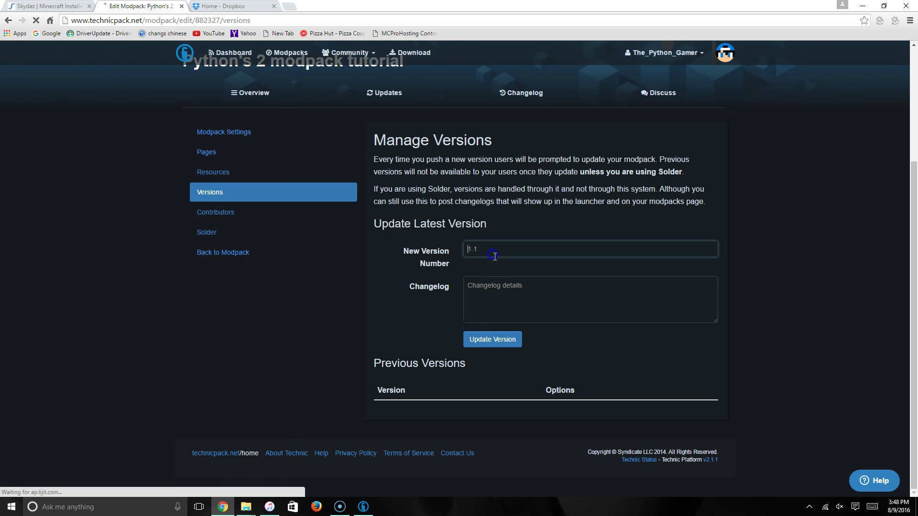
pyautogui.write('1.1.1')
pyautogui.press('Tab')
pyautogui.write('+a')
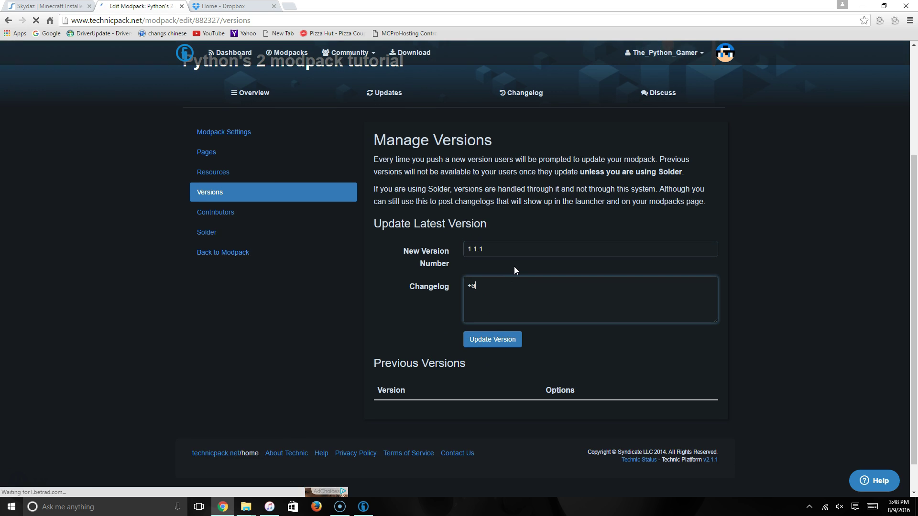
pyautogui.write('dded the ')
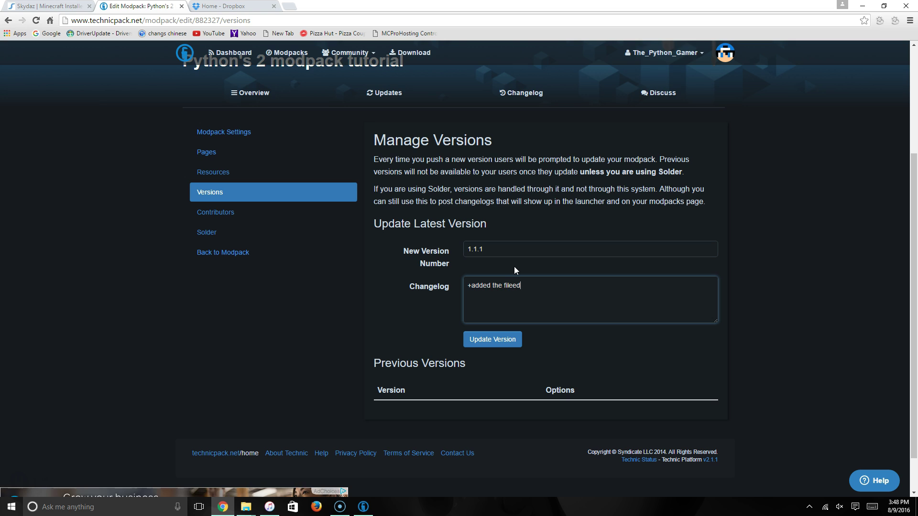
pyautogui.write('files')
pyautogui.click(512, 342)
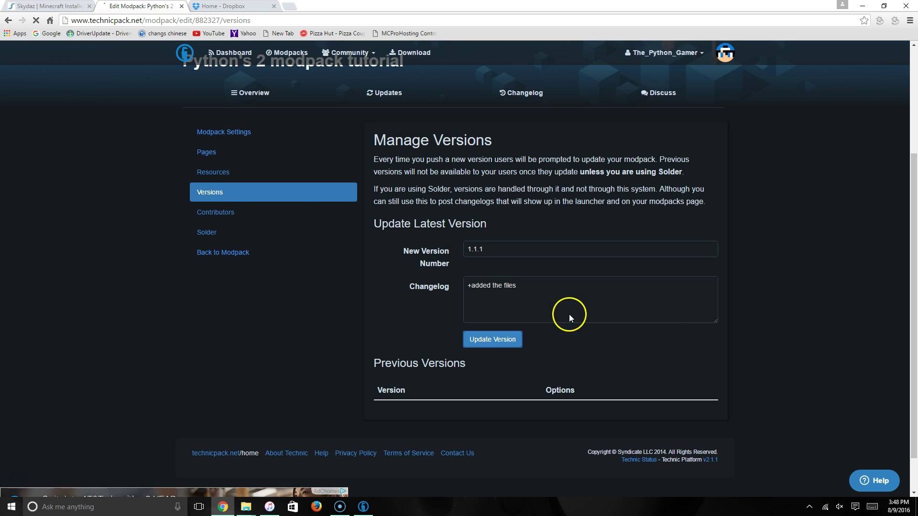
pyautogui.scroll(-4, 564, 334)
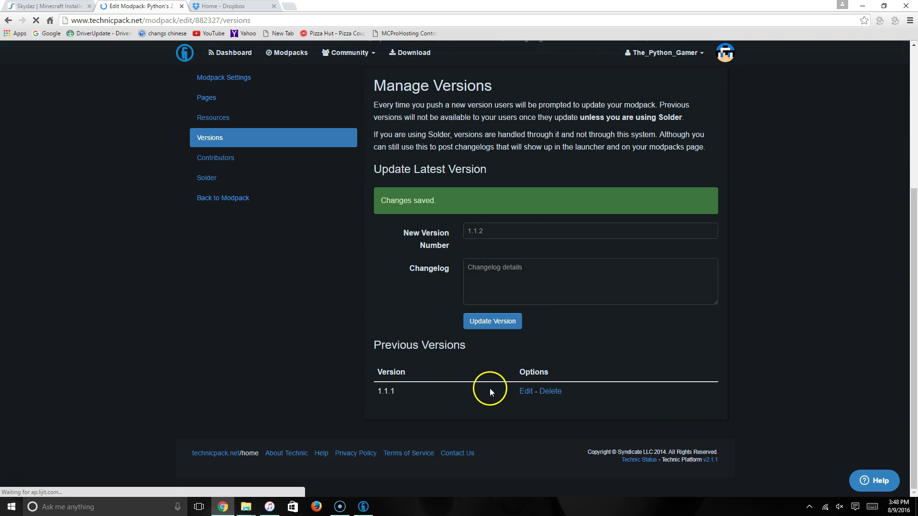
# Close the launcher, minimize Chrome, restart Technic Launcher and close the modpack folder window
pyautogui.click(363, 507)
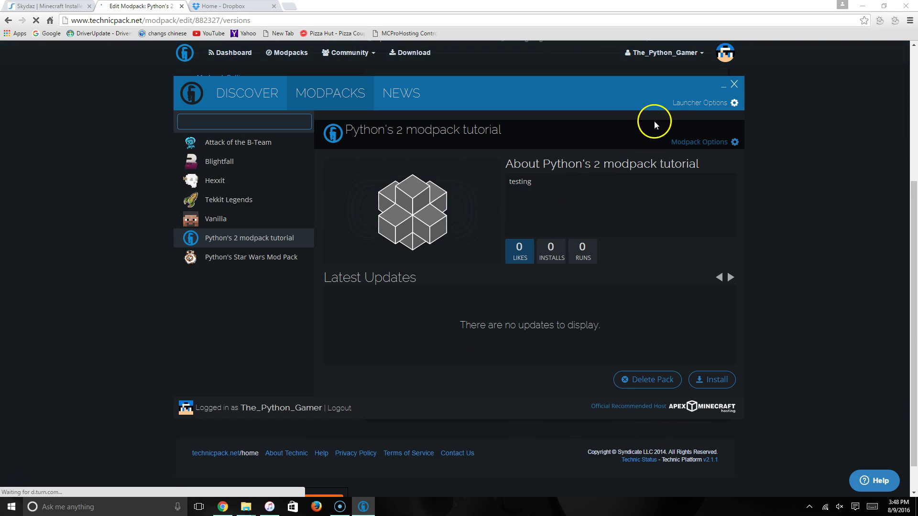
pyautogui.click(733, 83)
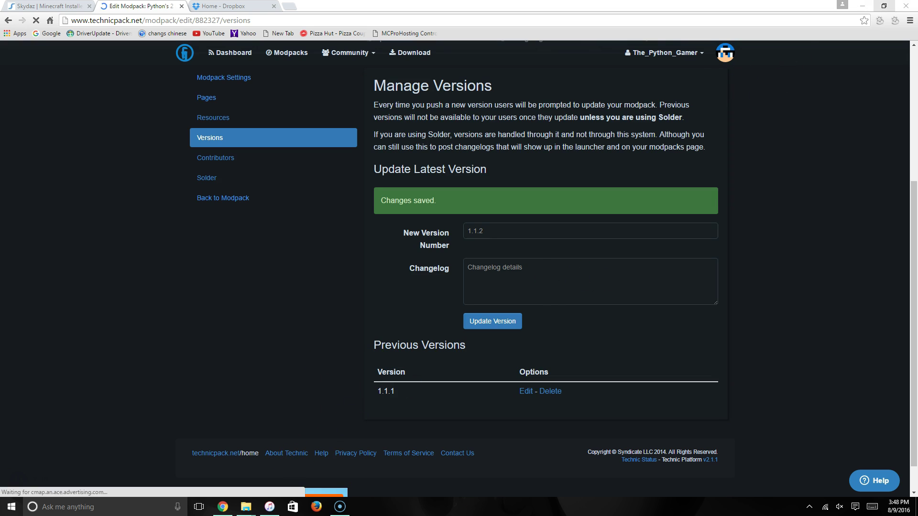
pyautogui.click(862, 6)
pyautogui.press('super')
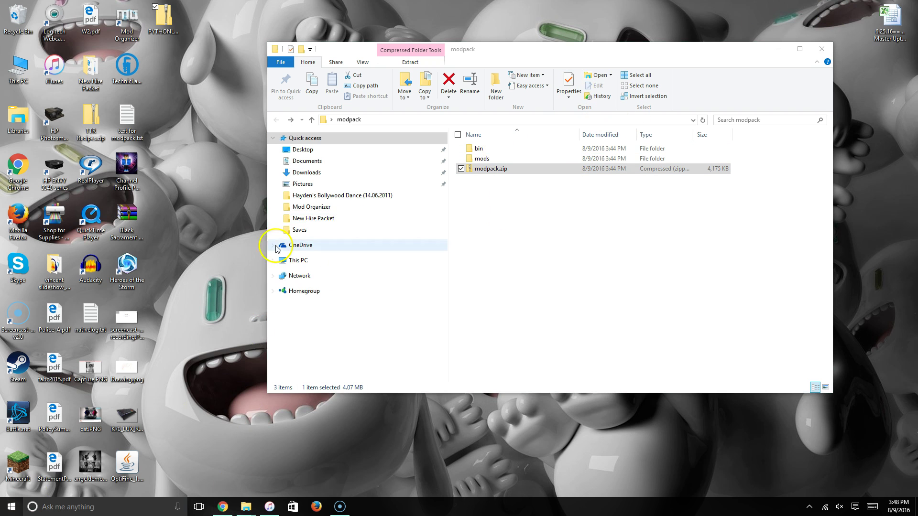
pyautogui.click(184, 163)
pyautogui.click(127, 67)
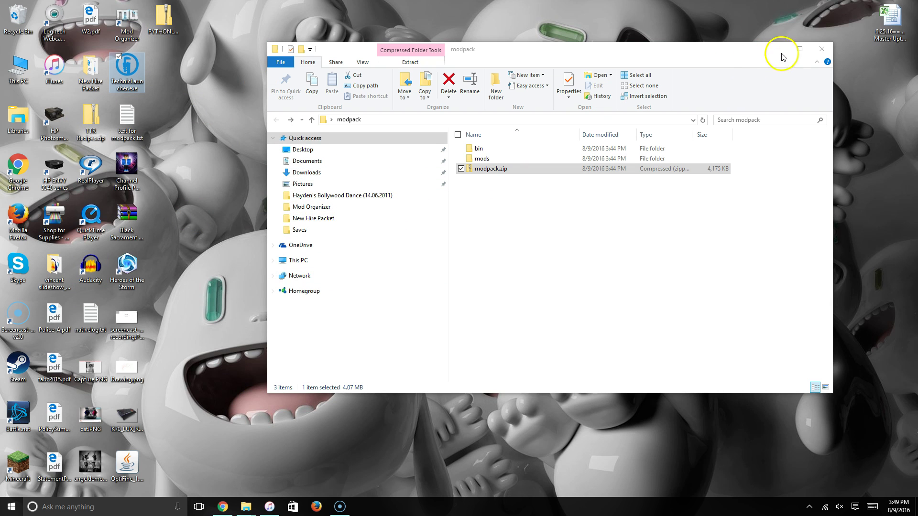
pyautogui.click(822, 49)
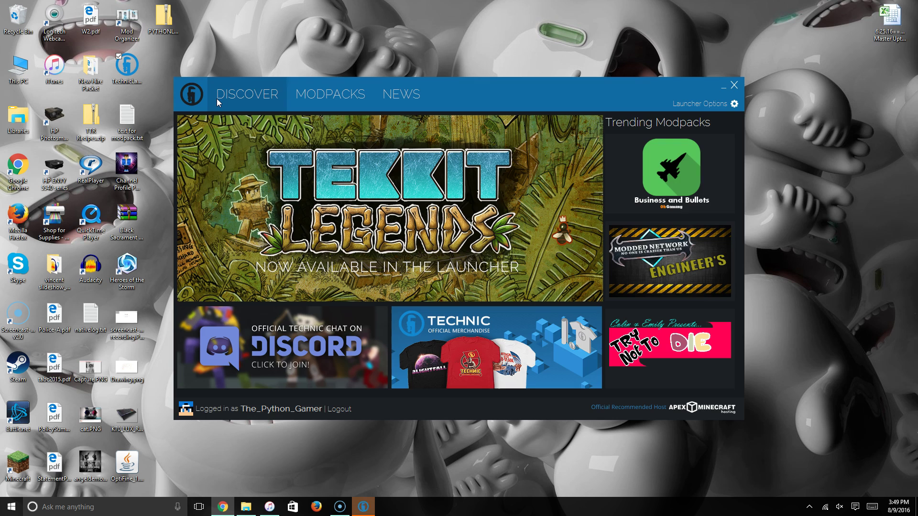
# Restart the launcher several times, checking the Modpacks list for the pack's update each time
pyautogui.click(306, 95)
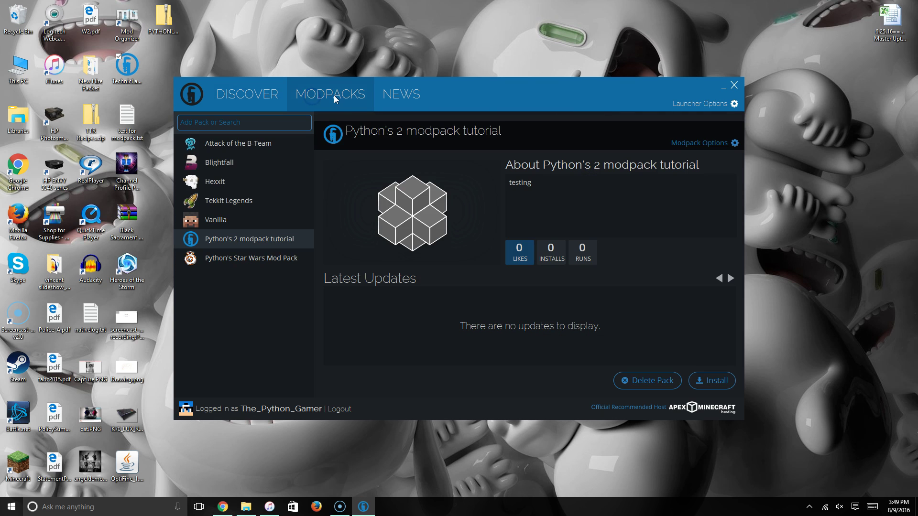
pyautogui.click(391, 249)
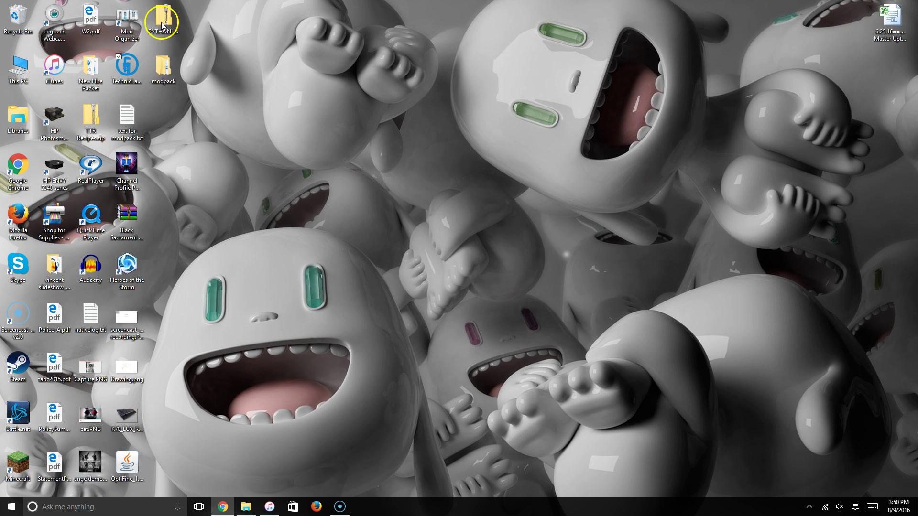
pyautogui.click(127, 67)
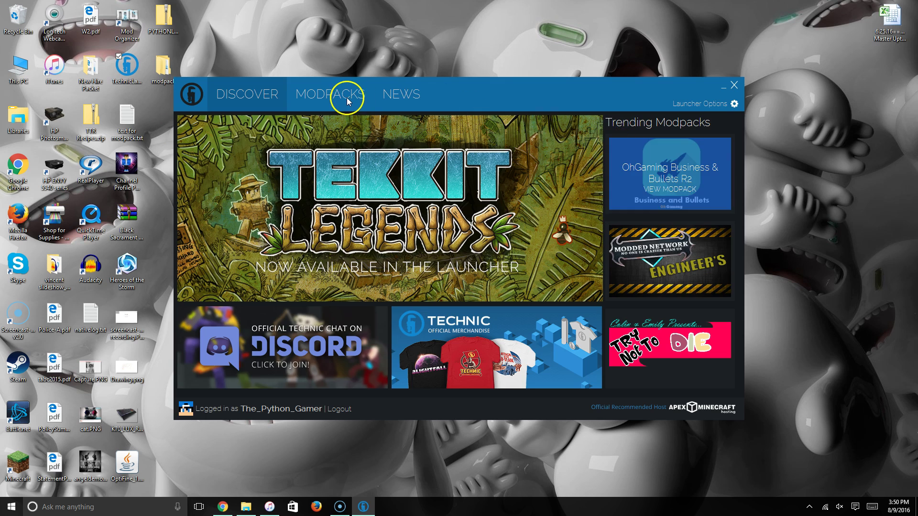
pyautogui.click(342, 94)
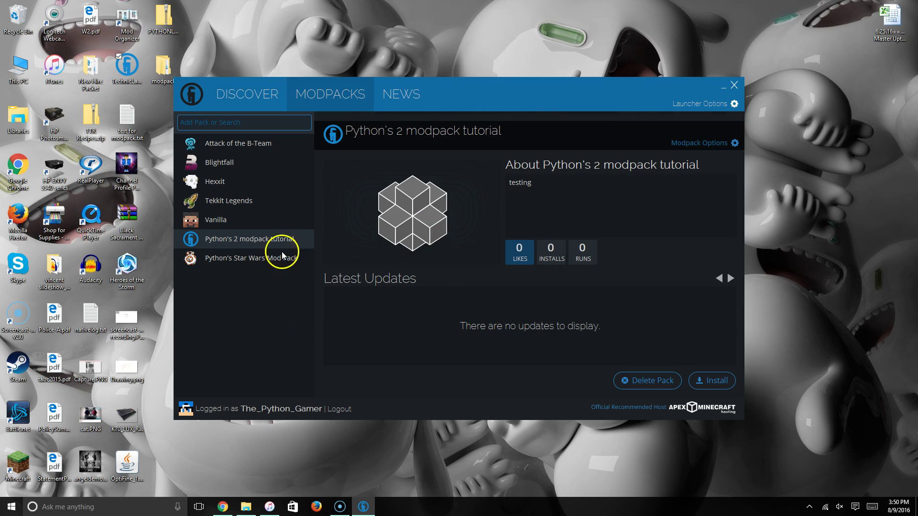
pyautogui.click(733, 86)
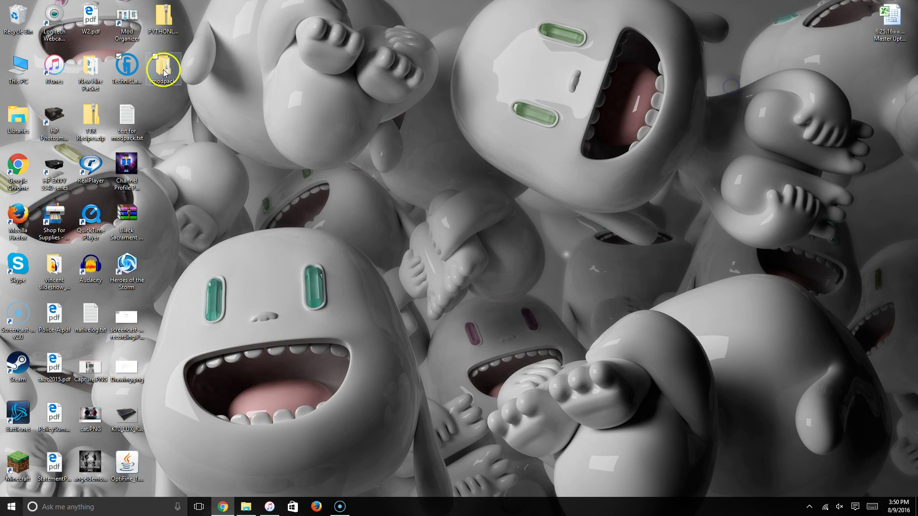
pyautogui.click(127, 74)
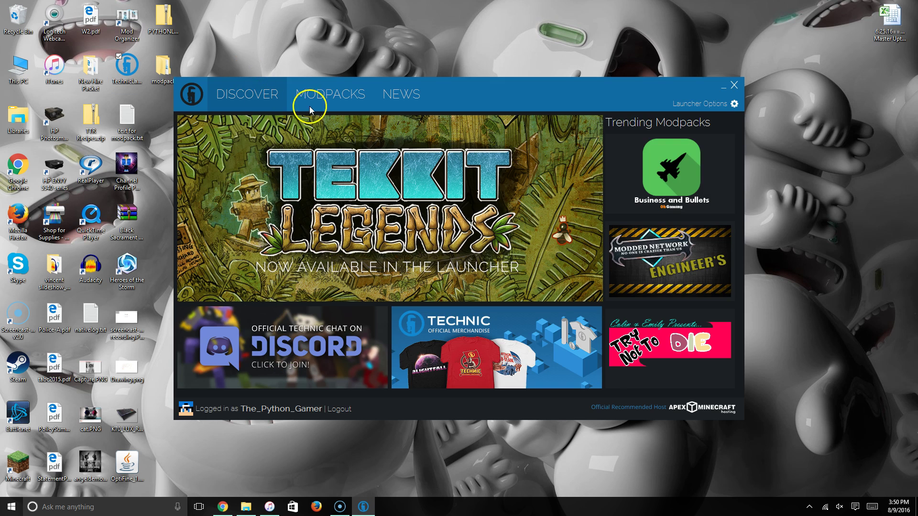
pyautogui.click(310, 104)
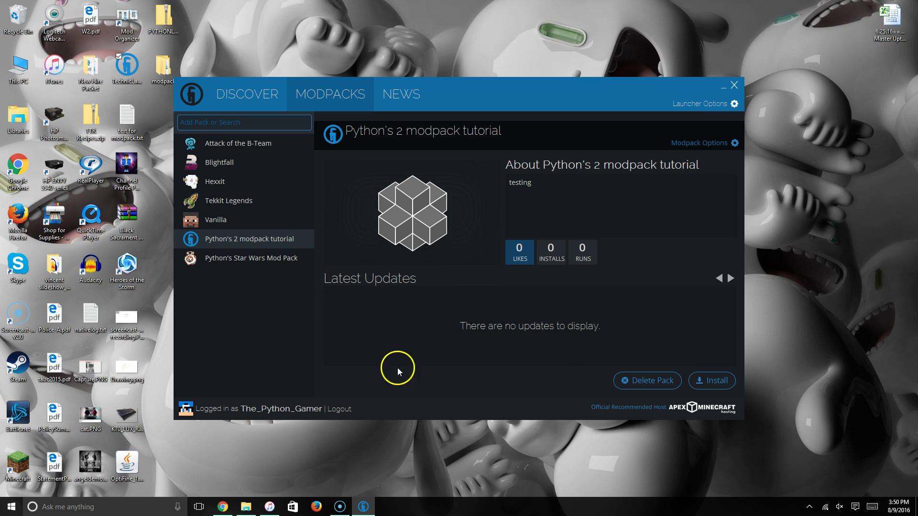
pyautogui.click(734, 86)
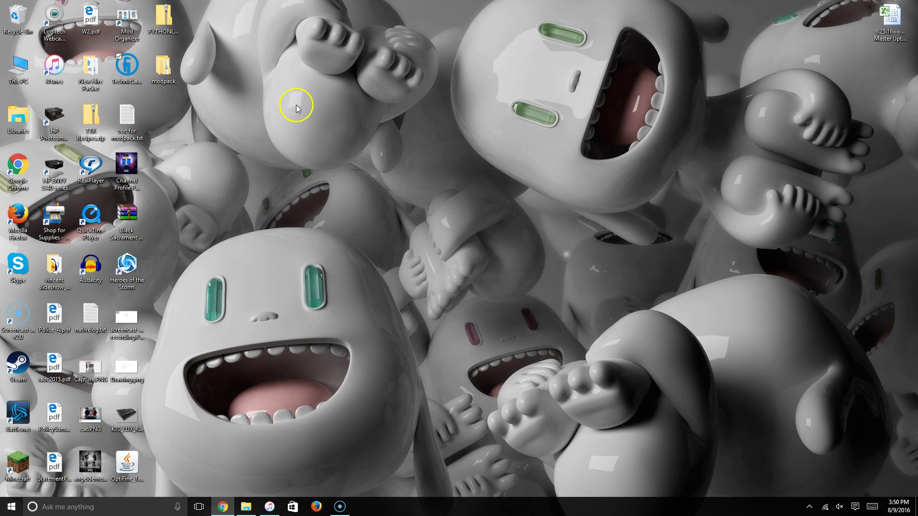
pyautogui.click(129, 83)
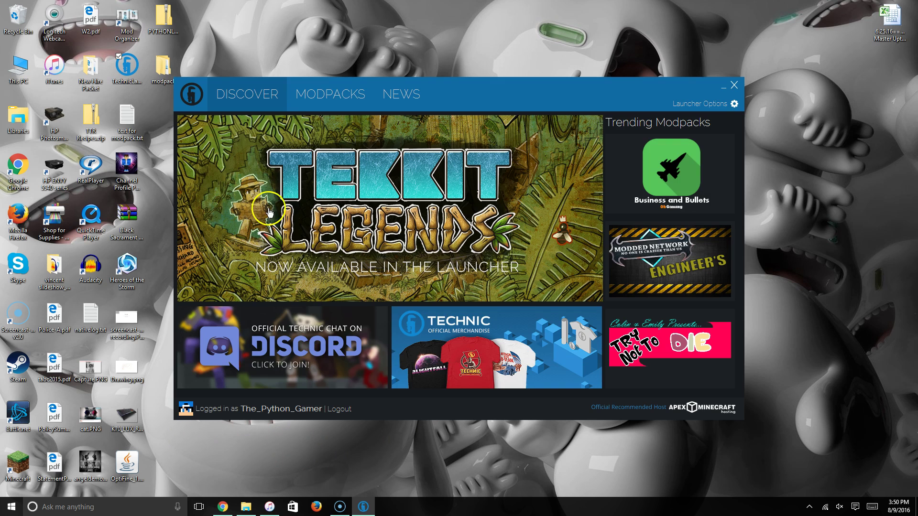
pyautogui.click(332, 94)
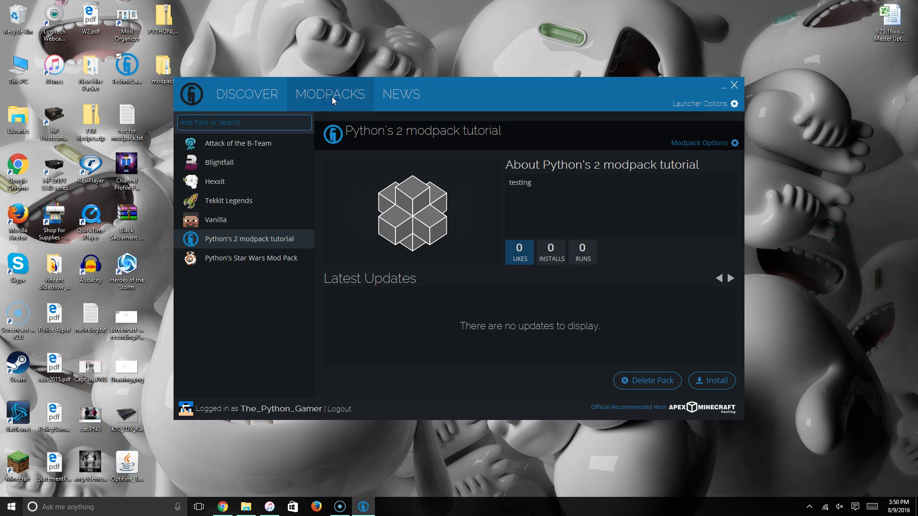
pyautogui.click(734, 85)
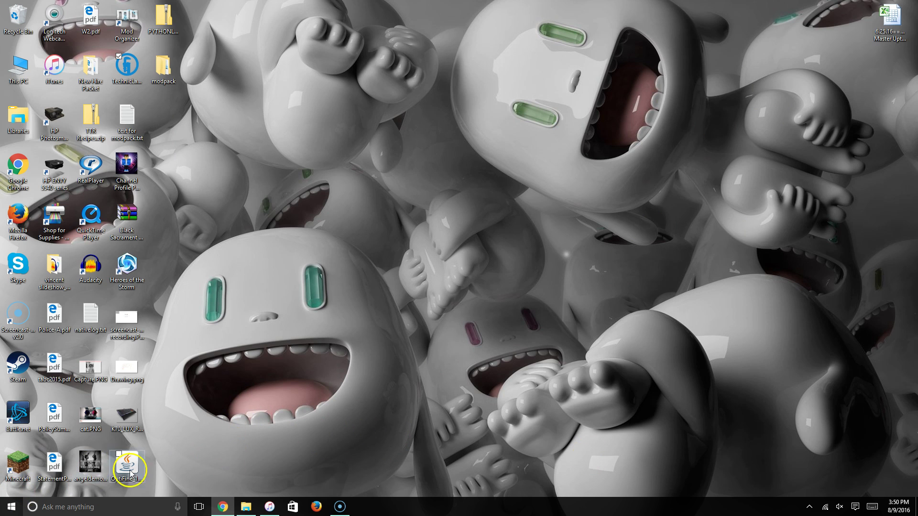
# Relaunch the launcher, look at the Tekkit Legends and Python's 2 pack pages, then return to Chrome
pyautogui.doubleClick(18, 481)
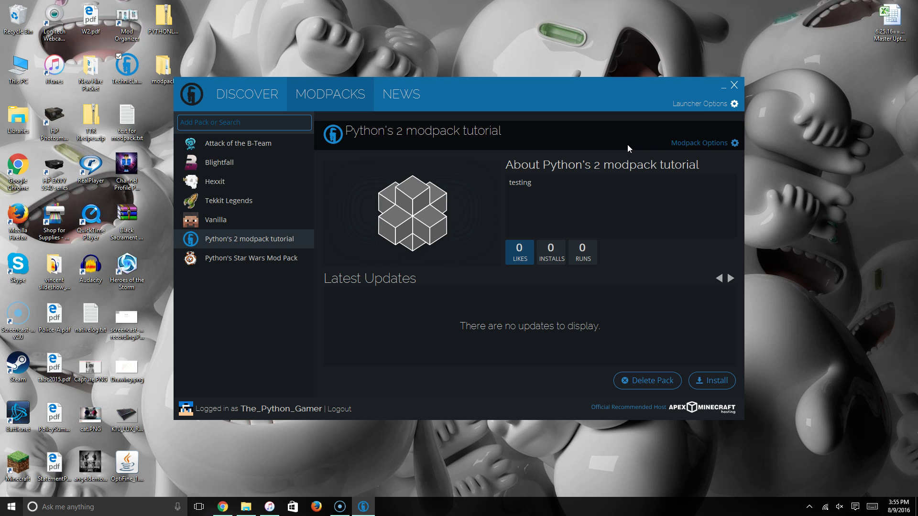
pyautogui.click(195, 200)
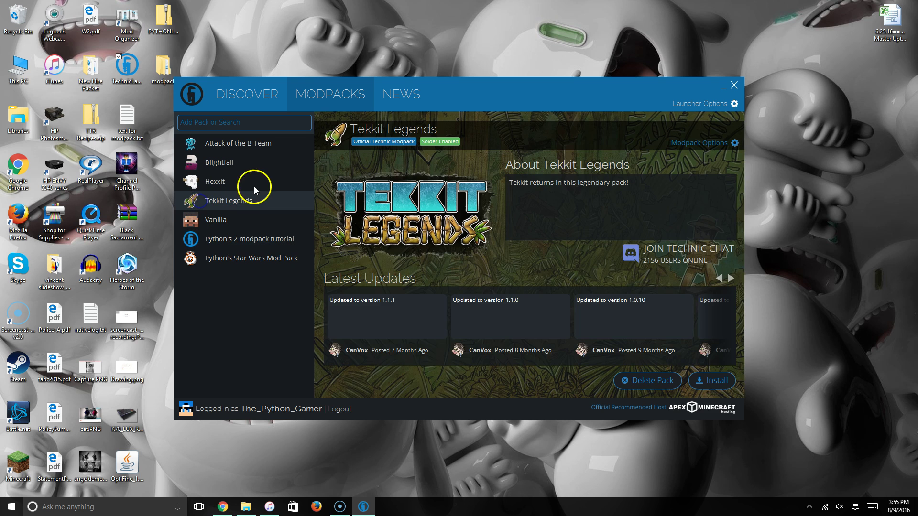
pyautogui.click(246, 237)
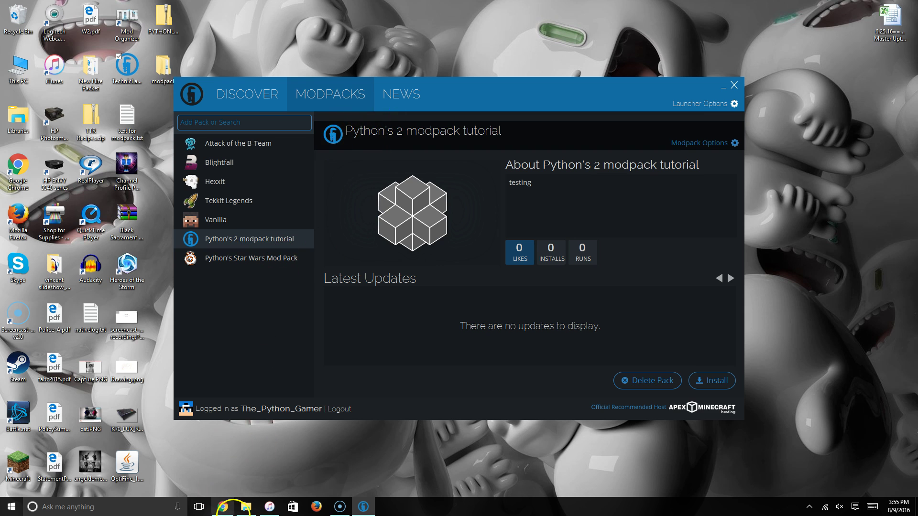
pyautogui.click(223, 456)
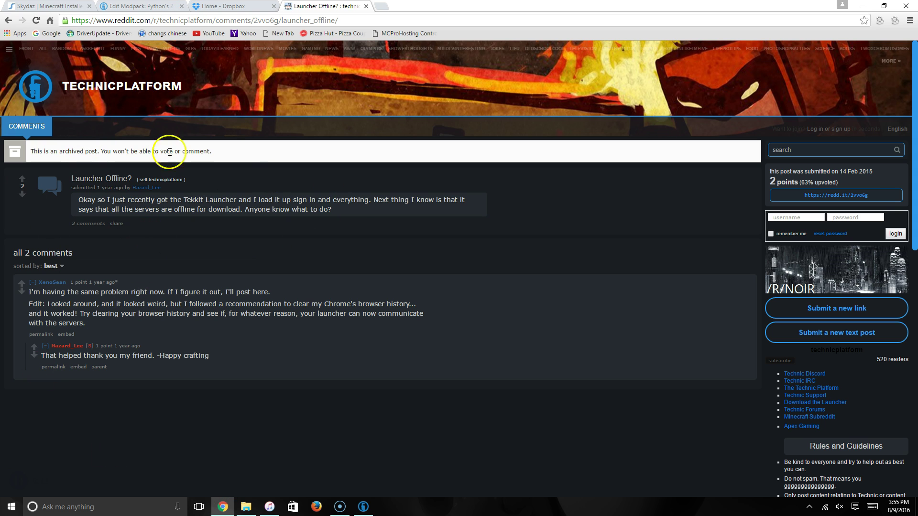
# Close the Reddit tab and minimize Chrome to bring Technic Launcher into view
pyautogui.click(366, 6)
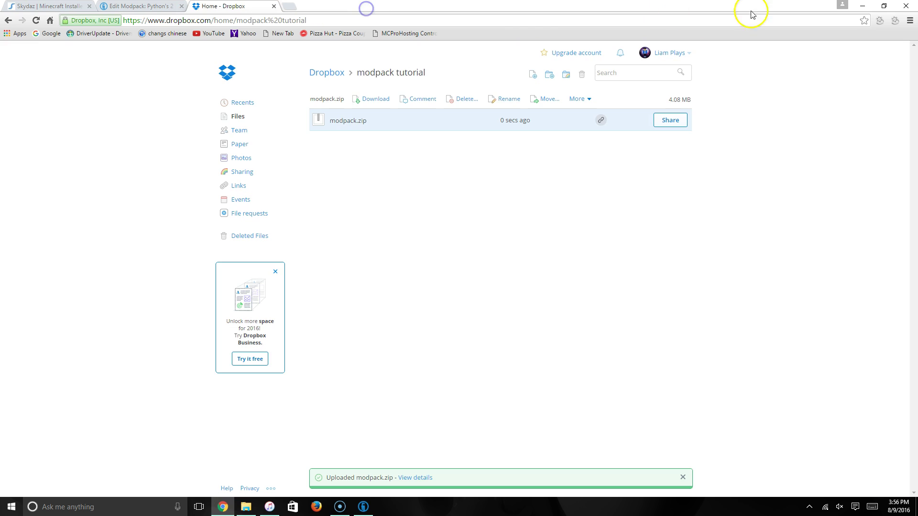
pyautogui.click(910, 20)
pyautogui.moveTo(845, 72)
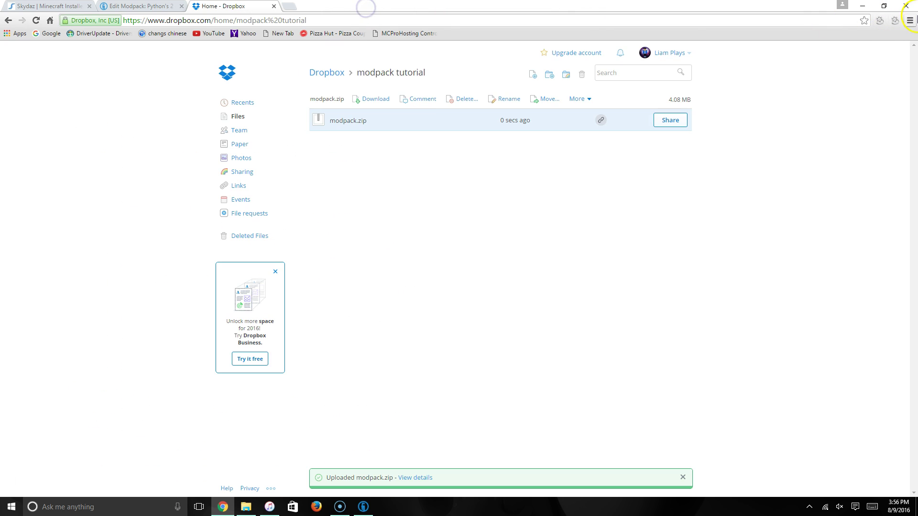
pyautogui.click(858, 7)
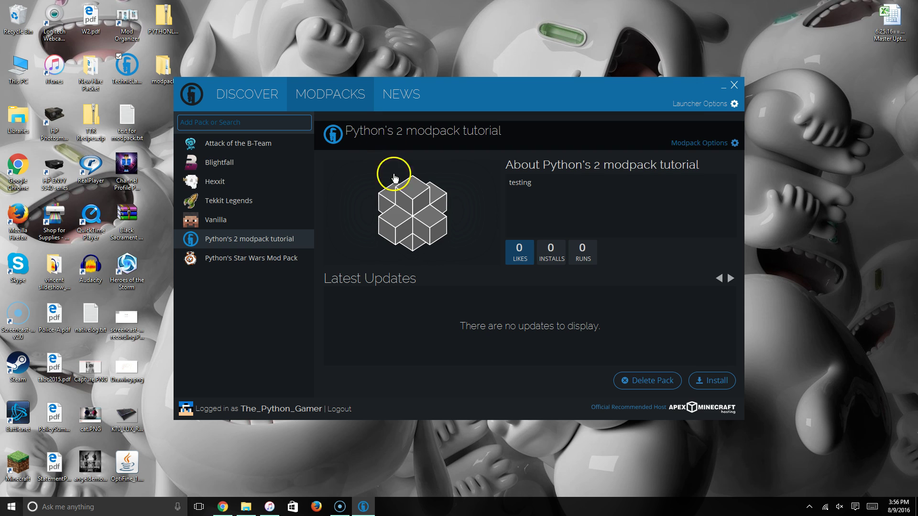
# Restart Technic Launcher and view Python's 2 modpack tutorial, now showing the version 1.1.1 update
pyautogui.click(734, 86)
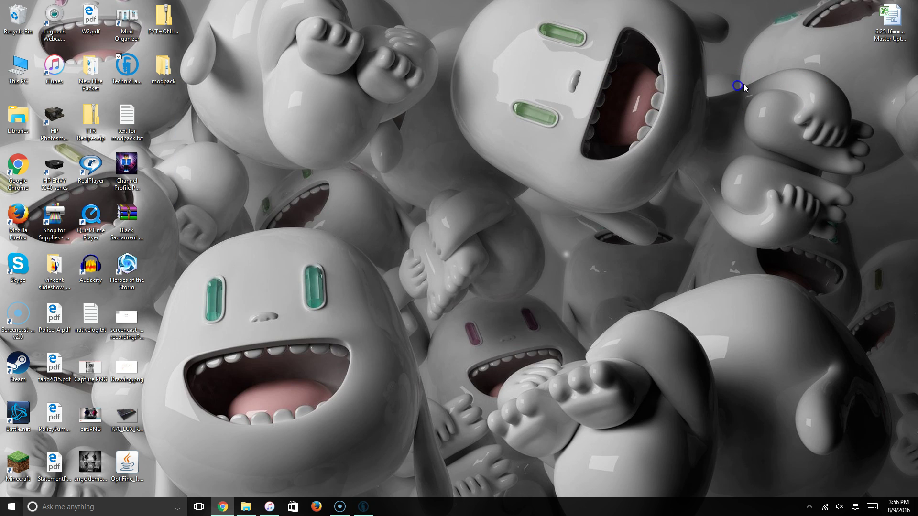
pyautogui.click(120, 70)
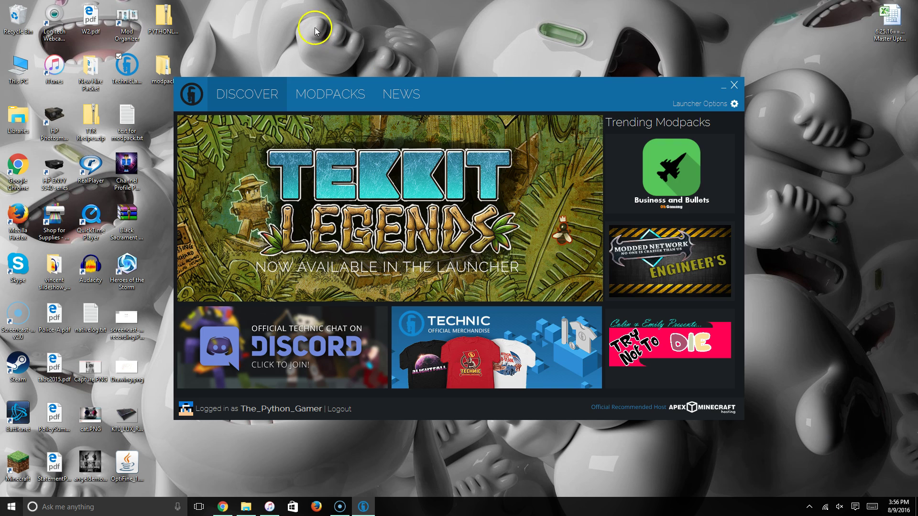
pyautogui.click(335, 90)
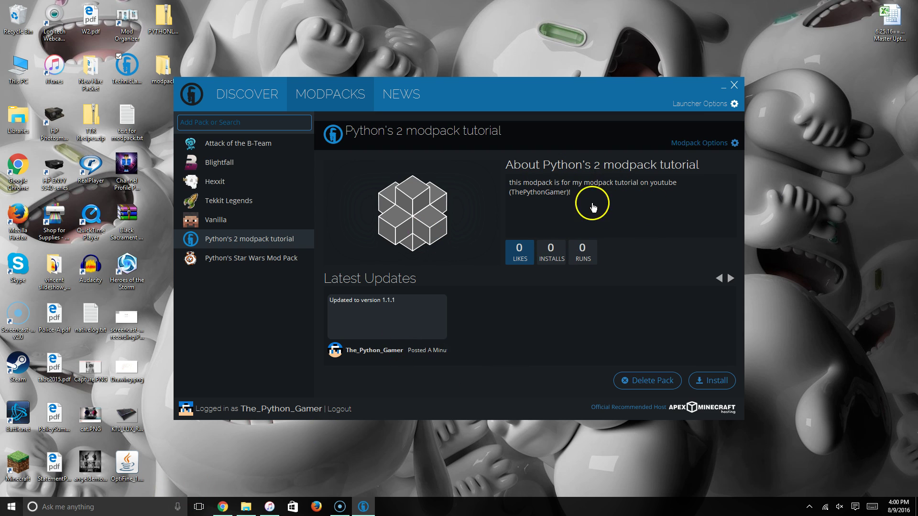
# Install the updated Python's 2 modpack tutorial in Technic Launcher and let its mods download
pyautogui.click(720, 385)
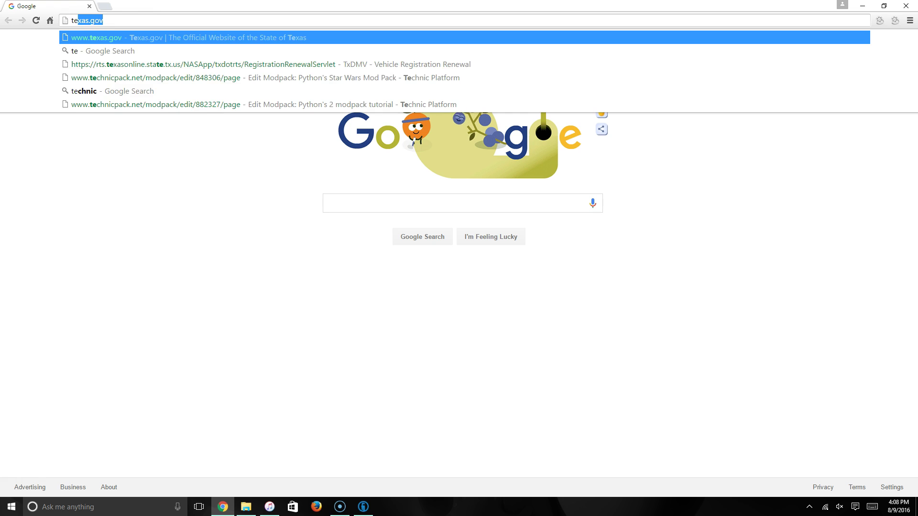
# Load technicpack.net and minimize the launcher to reveal the Technic Platform dashboard
pyautogui.press('Return')
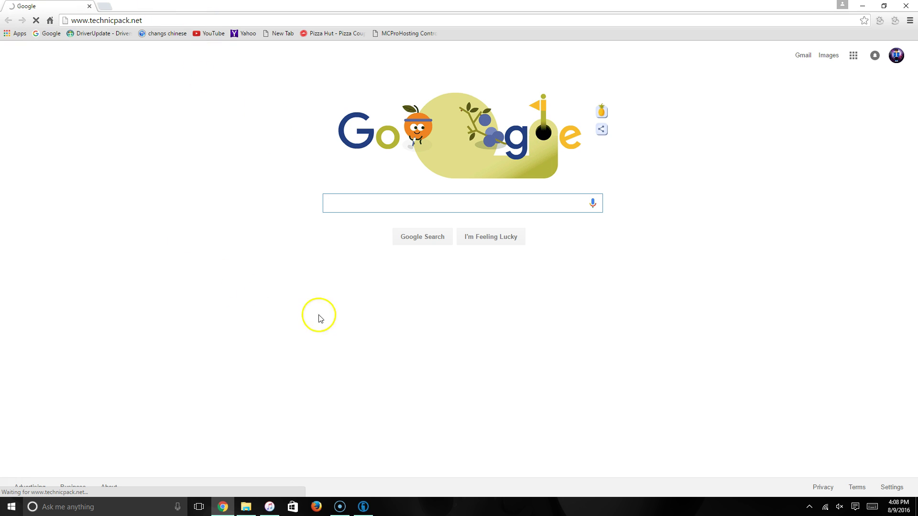
pyautogui.click(363, 507)
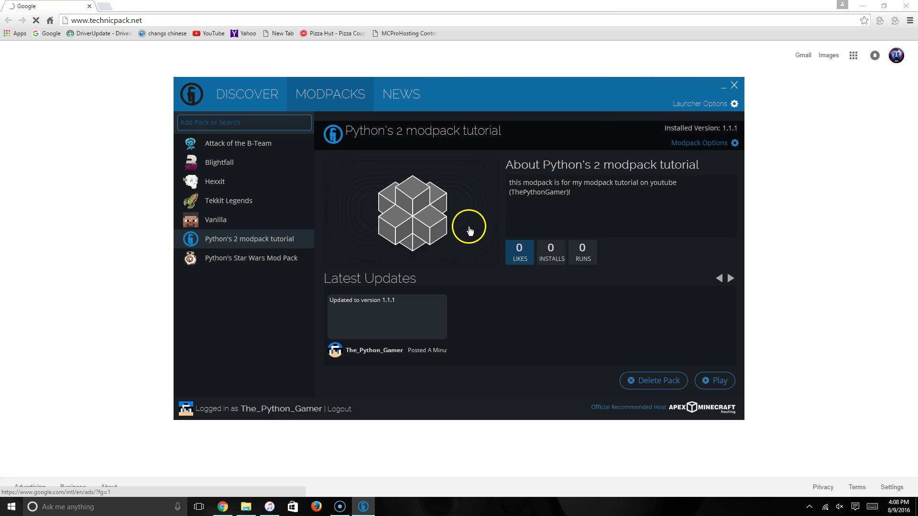
pyautogui.click(723, 94)
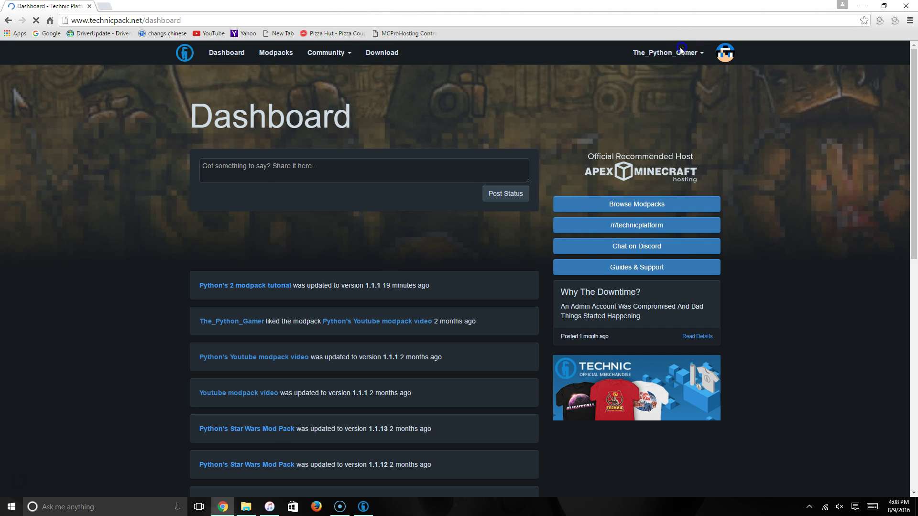
# Open Python's 2 modpack tutorial from My Modpacks, edit it, and go to its Resources page
pyautogui.moveTo(693, 51)
pyautogui.click(664, 86)
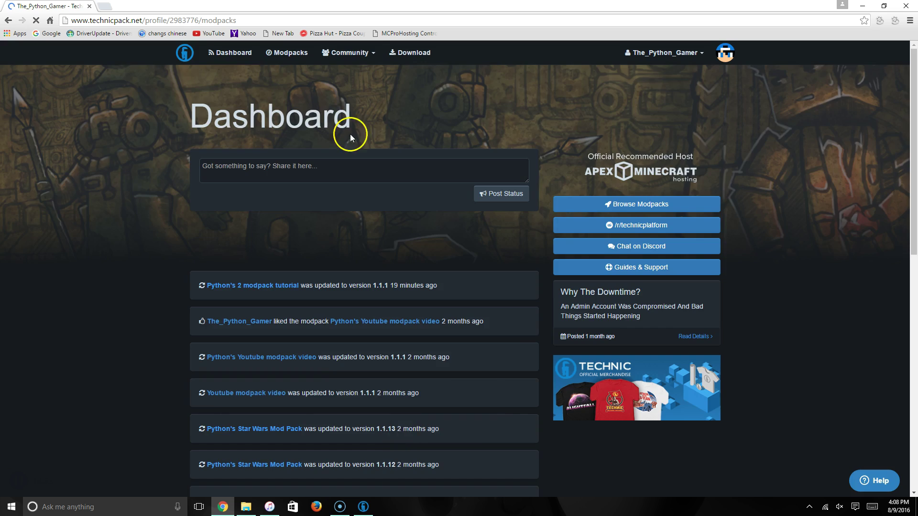
pyautogui.scroll(-3, 328, 374)
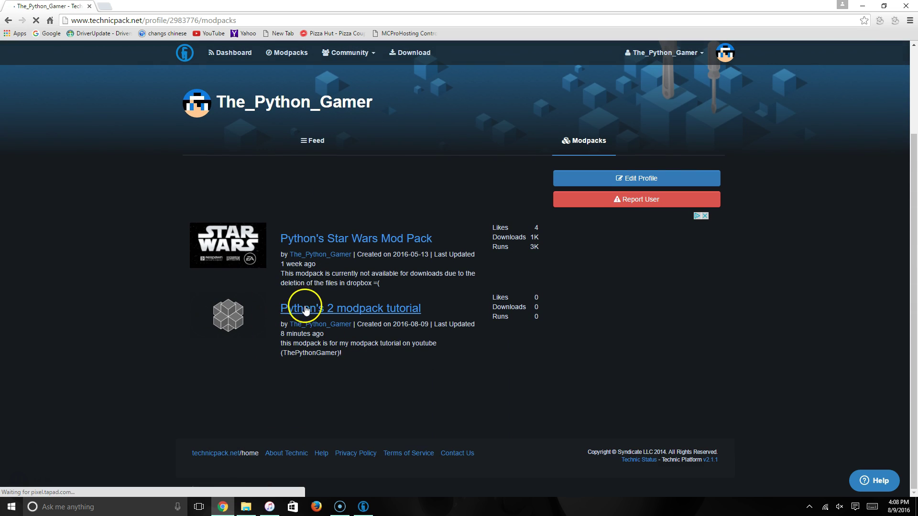
pyautogui.click(306, 311)
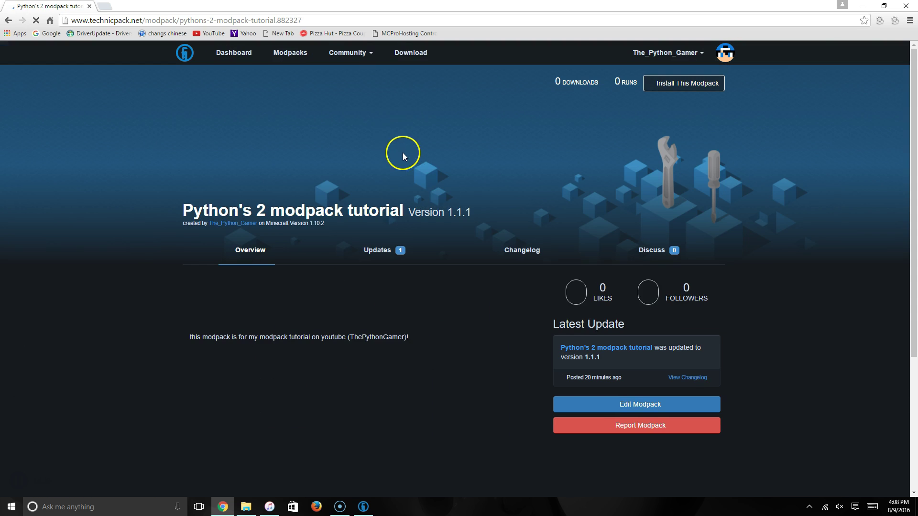
pyautogui.click(603, 403)
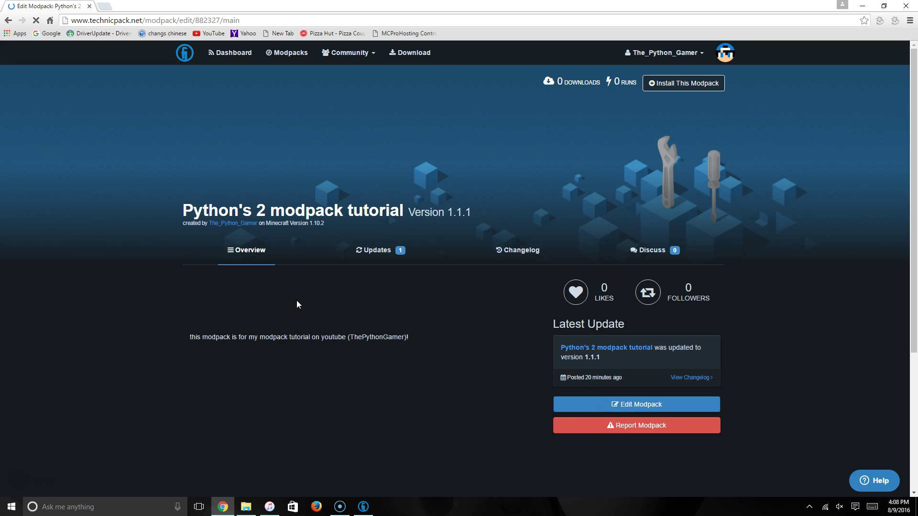
pyautogui.scroll(-1, 250, 360)
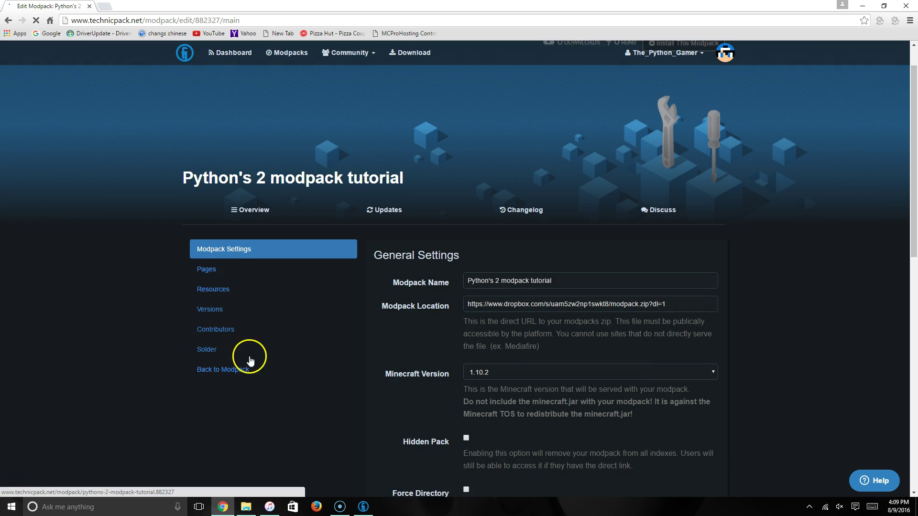
pyautogui.click(228, 286)
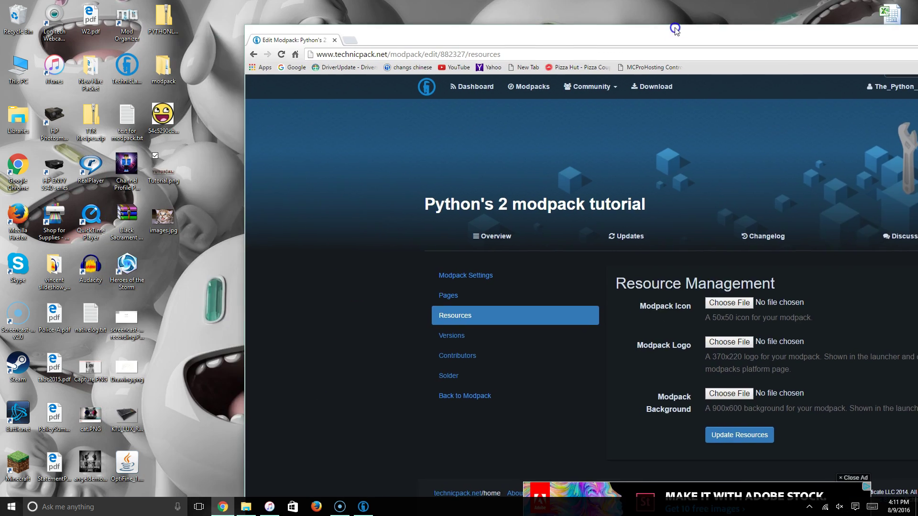
# Rearrange the browser window and choose 54c5290cb3bd8.png as the modpack icon
pyautogui.moveTo(674, 29); pyautogui.dragTo(439, 19)
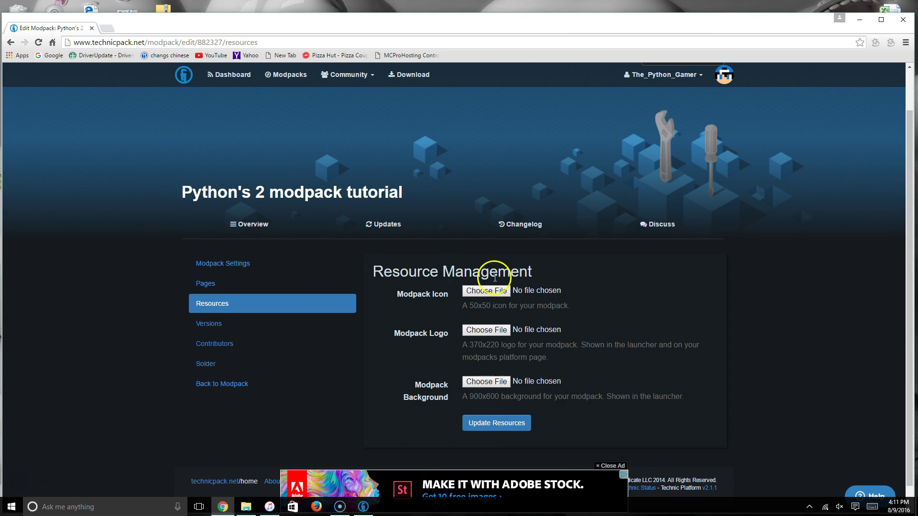
pyautogui.moveTo(392, 17); pyautogui.dragTo(602, 30)
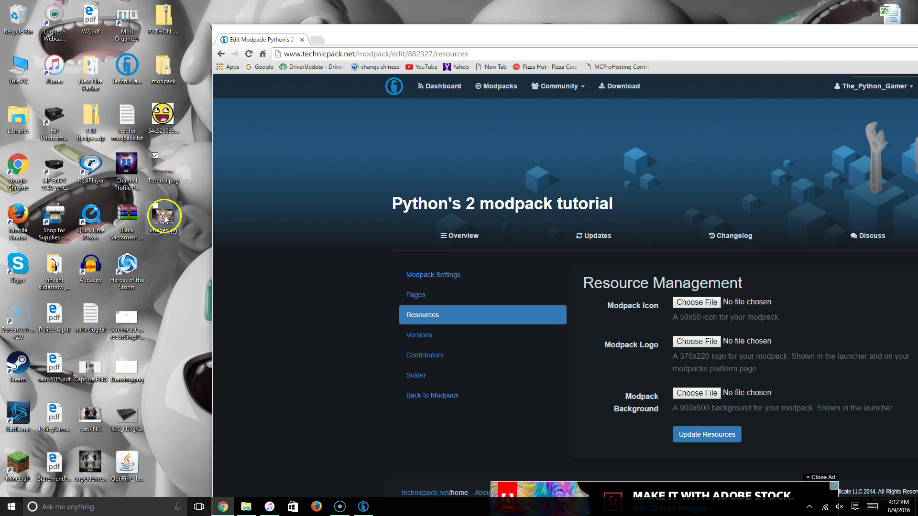
pyautogui.doubleClick(537, 41)
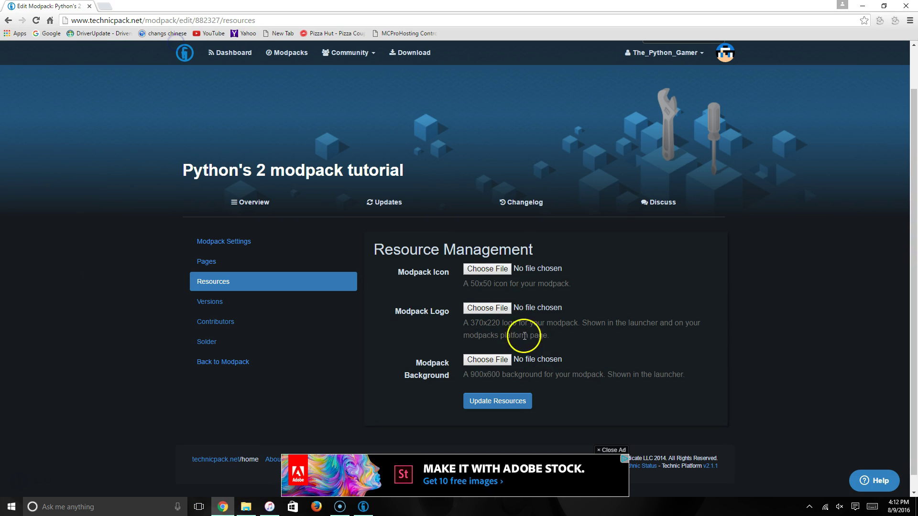
pyautogui.click(487, 269)
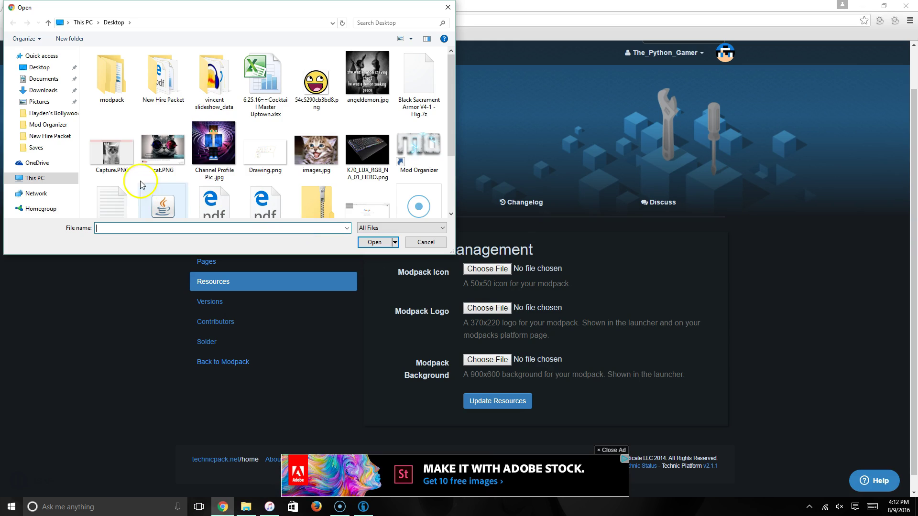
pyautogui.click(316, 81)
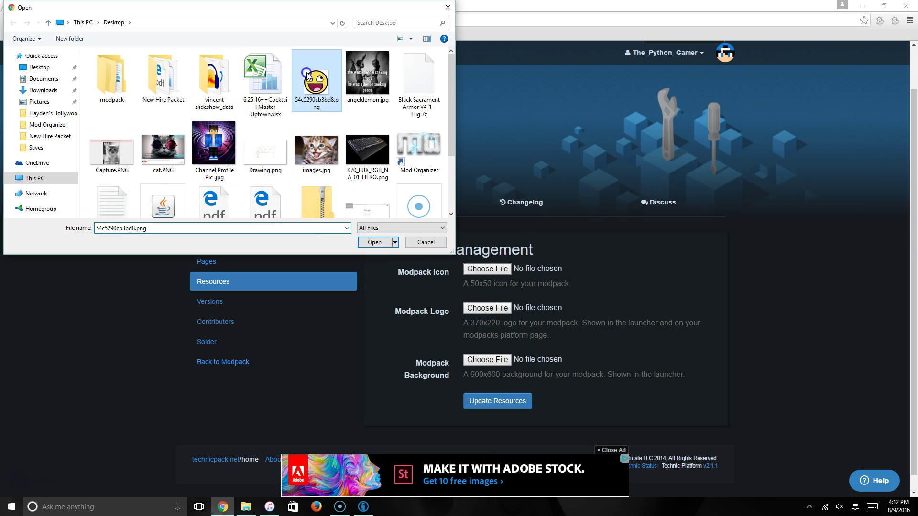
pyautogui.click(368, 242)
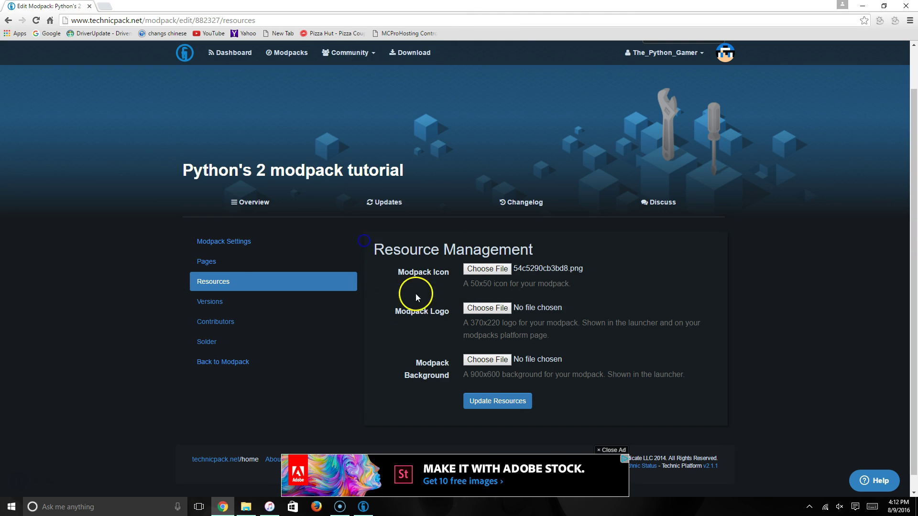
# Choose Tutorial.png as the logo and images.jpg as the background, then submit the resources
pyautogui.click(480, 309)
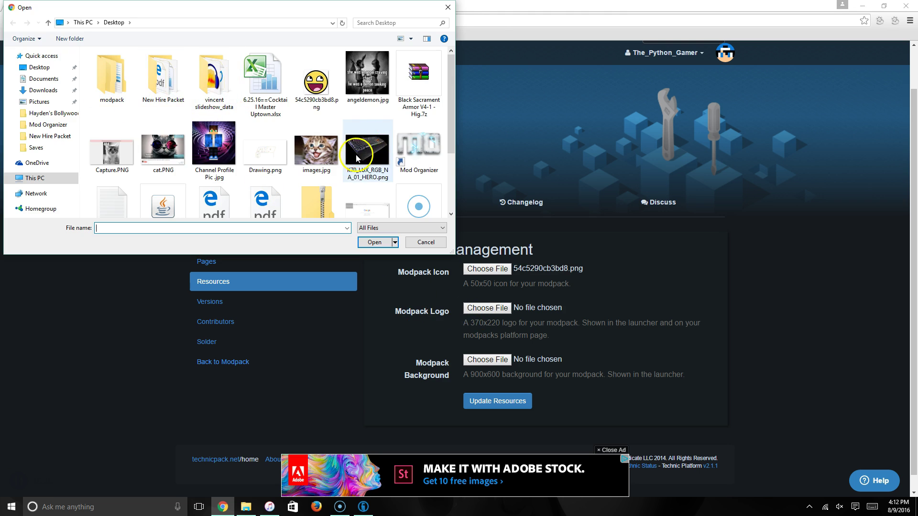
pyautogui.scroll(-2, 356, 158)
pyautogui.click(366, 183)
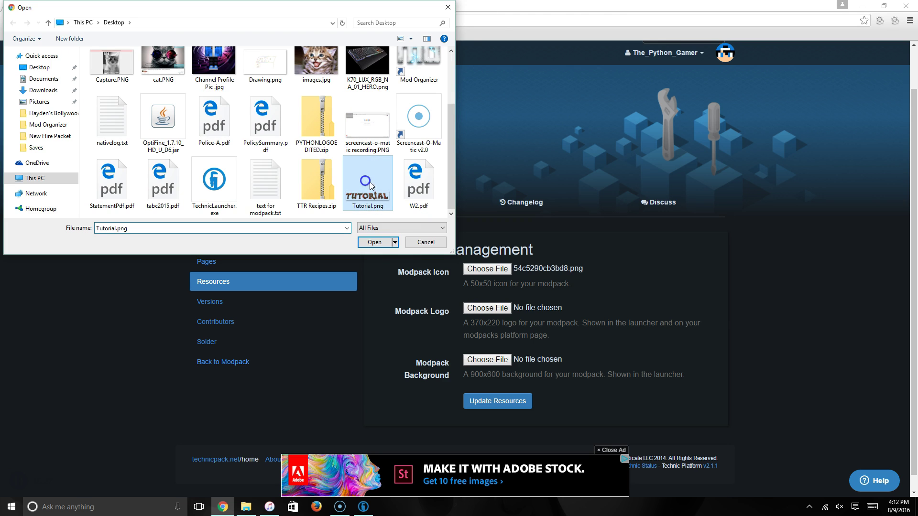
pyautogui.click(375, 243)
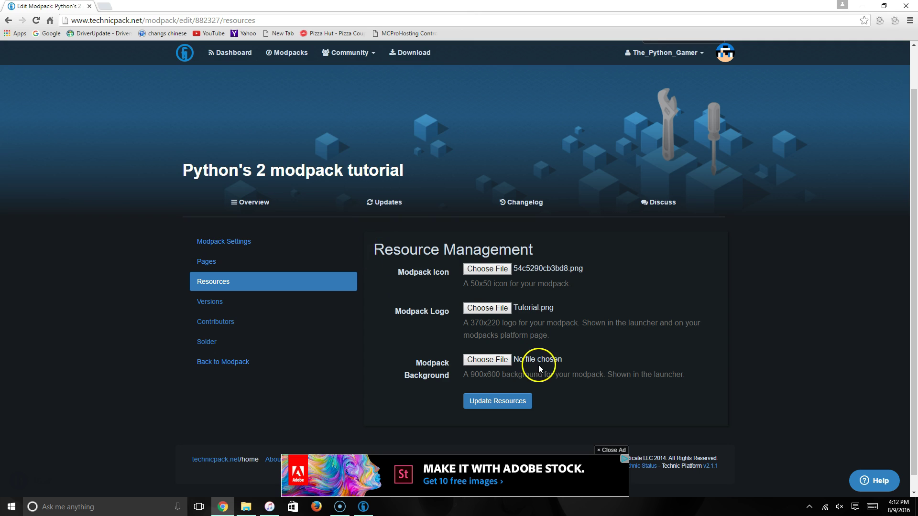
pyautogui.click(490, 360)
pyautogui.click(297, 147)
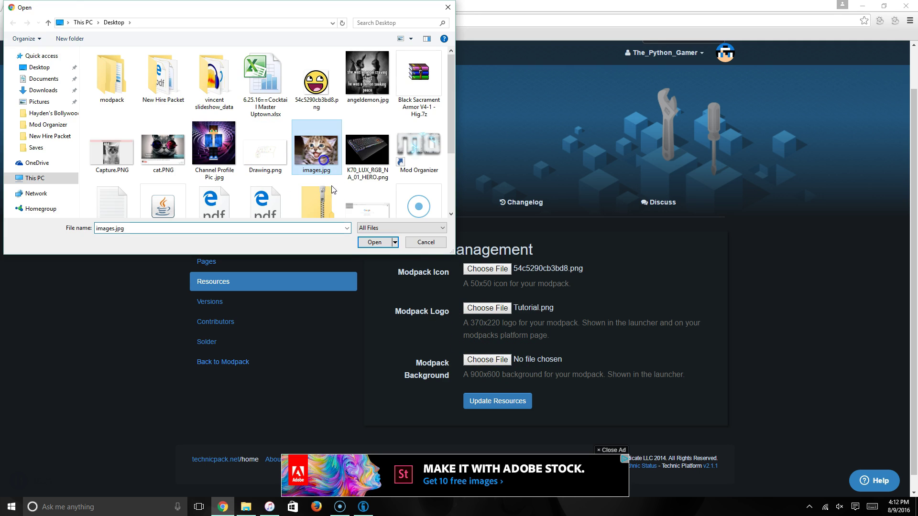
pyautogui.click(515, 403)
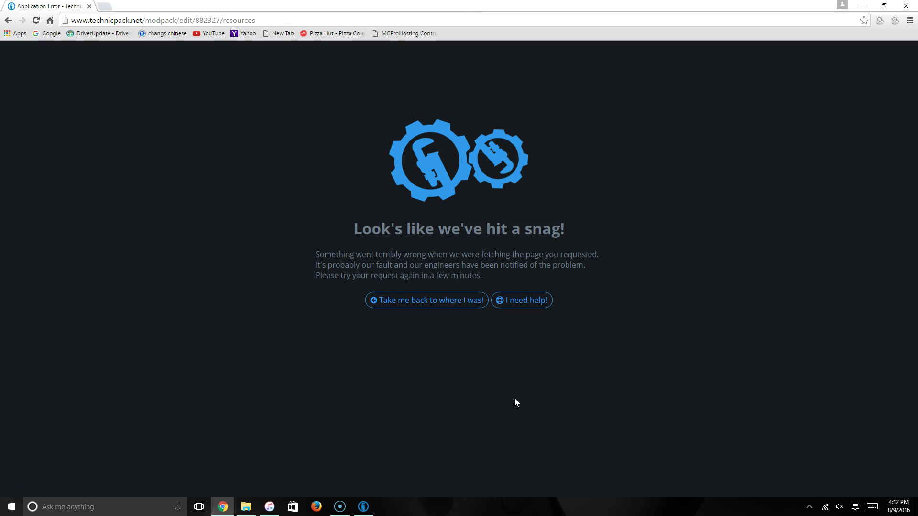
# Return to the Resource Management page and close the Technic Launcher window
pyautogui.click(418, 302)
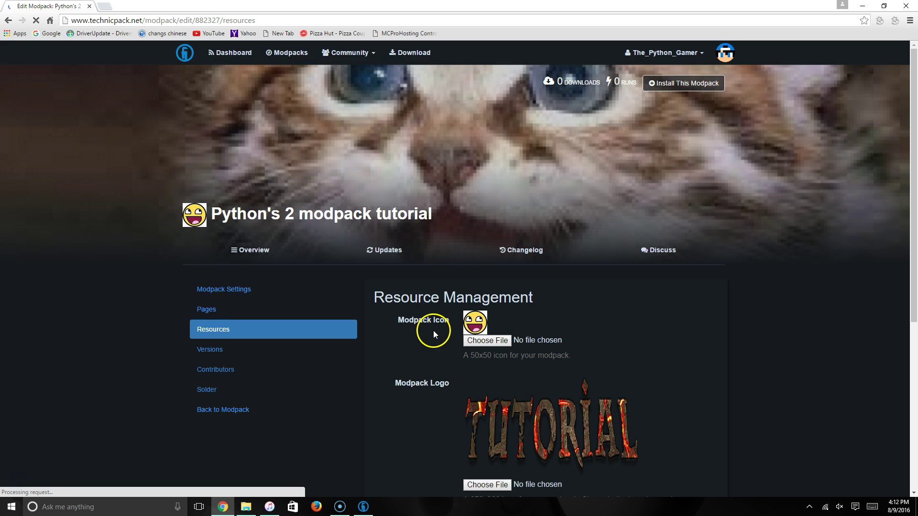
pyautogui.scroll(-3, 433, 331)
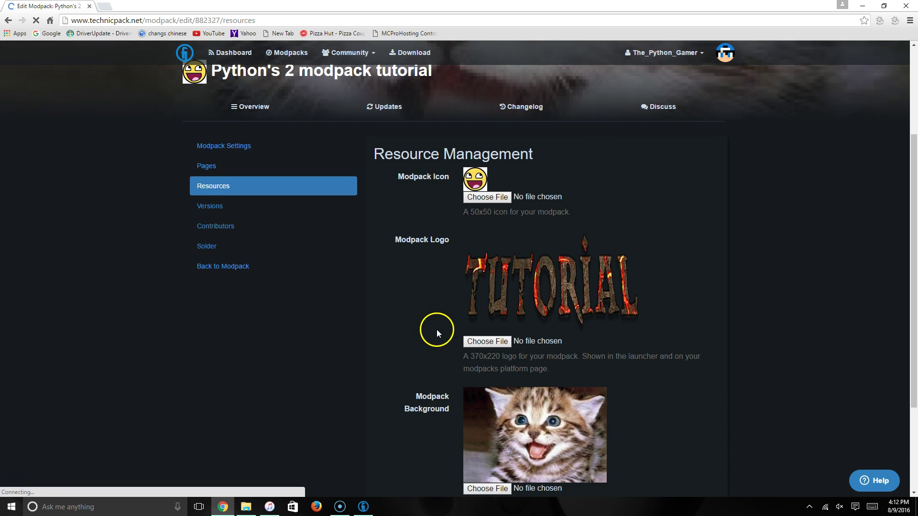
pyautogui.click(365, 506)
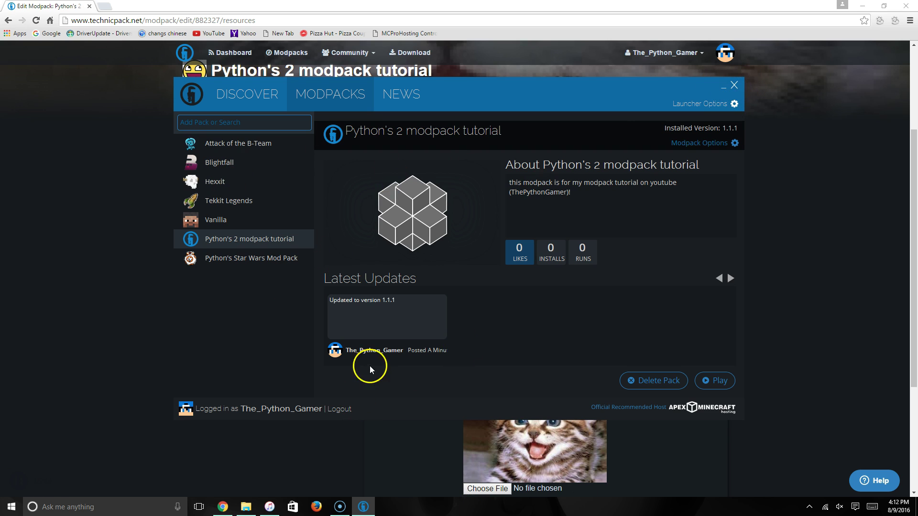
pyautogui.click(734, 85)
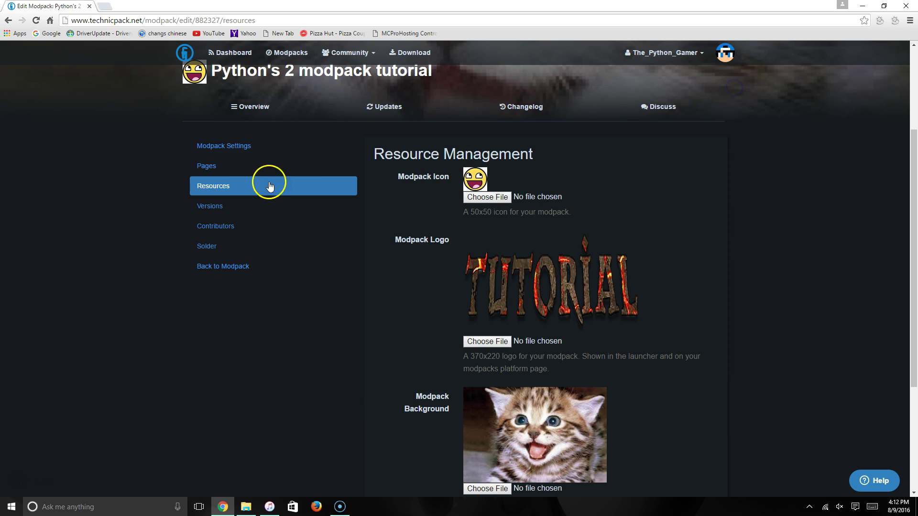
# On the Versions page, enter 1.1.2 as the new version number
pyautogui.click(227, 212)
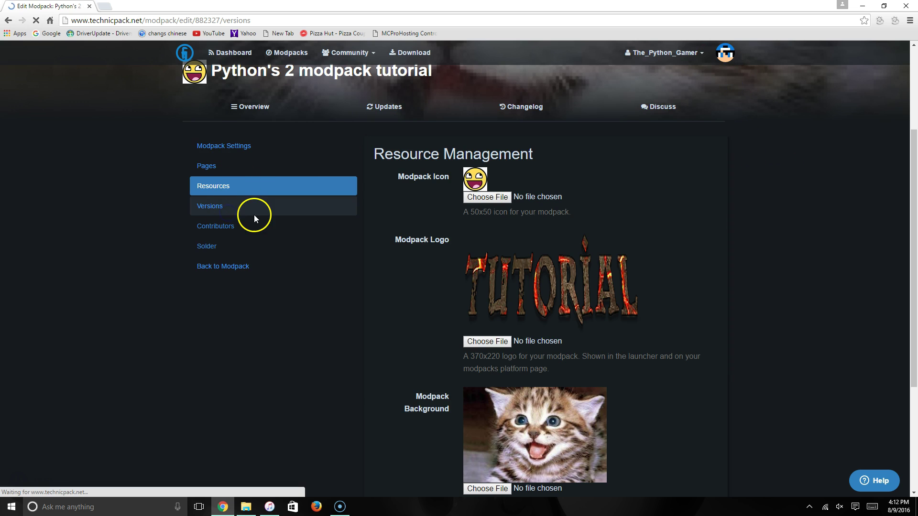
pyautogui.scroll(-4, 446, 365)
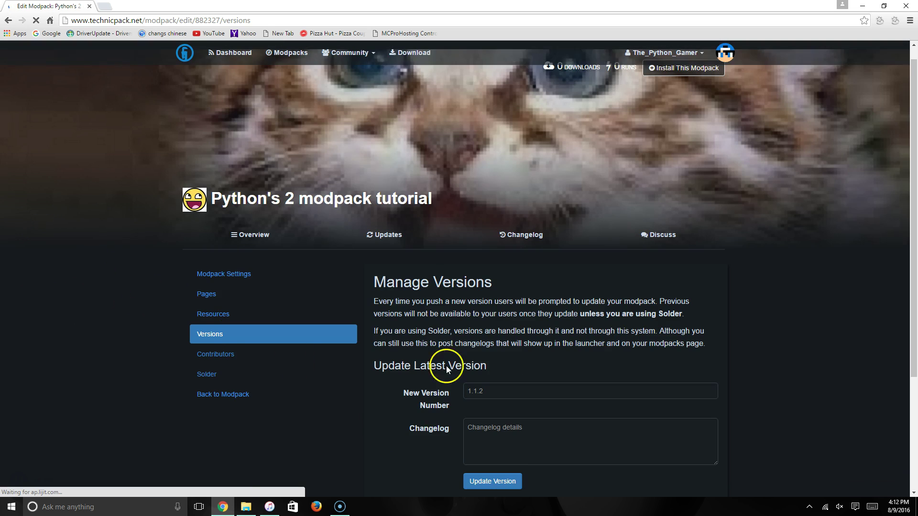
pyautogui.click(478, 232)
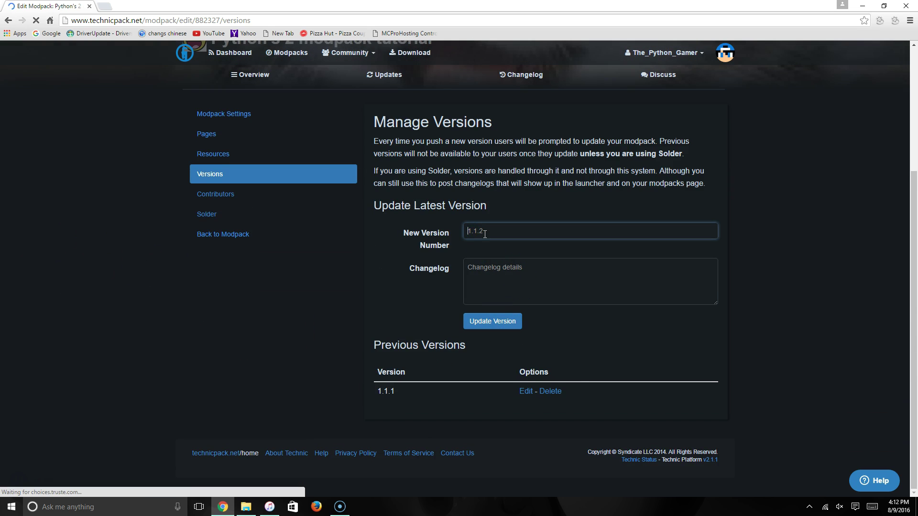
pyautogui.write('1.1.2')
# Write the changelog '+added pictures', publish the version, and close Chrome
pyautogui.press('Tab')
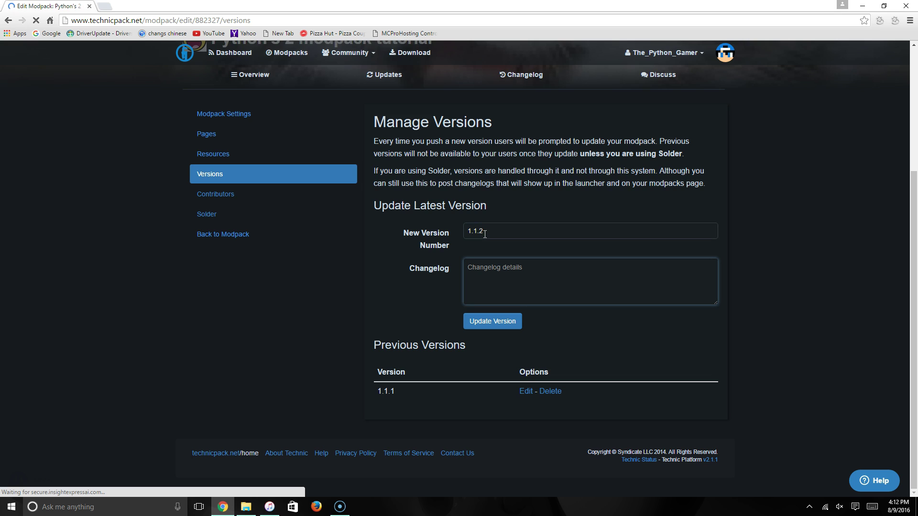
pyautogui.write('+added ')
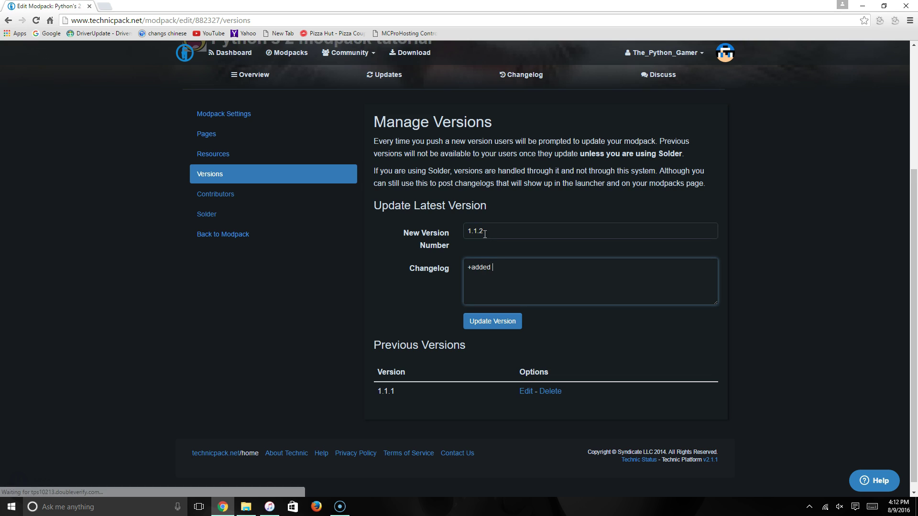
pyautogui.write('re')
pyautogui.press('BackSpace')
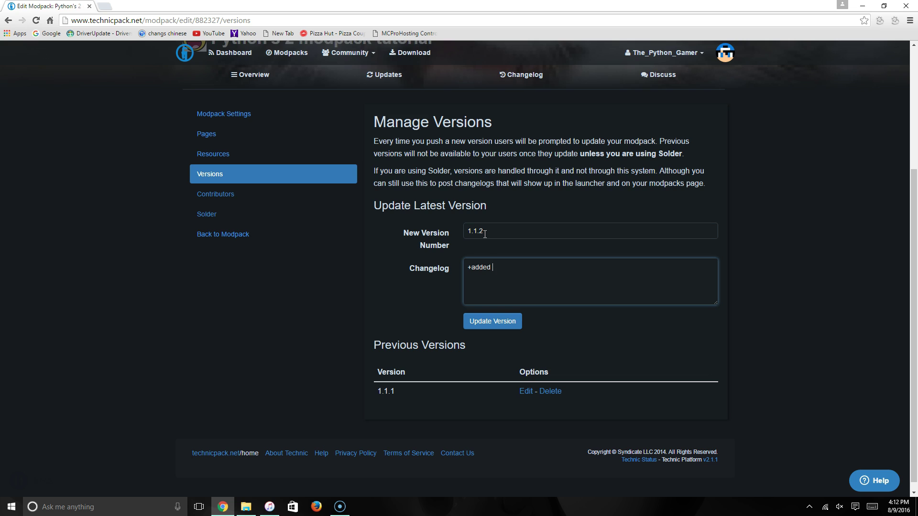
pyautogui.write('p')
pyautogui.press('BackSpace')
pyautogui.press('BackSpace')
pyautogui.press('BackSpace')
pyautogui.write('pictures')
pyautogui.click(482, 262)
pyautogui.click(478, 320)
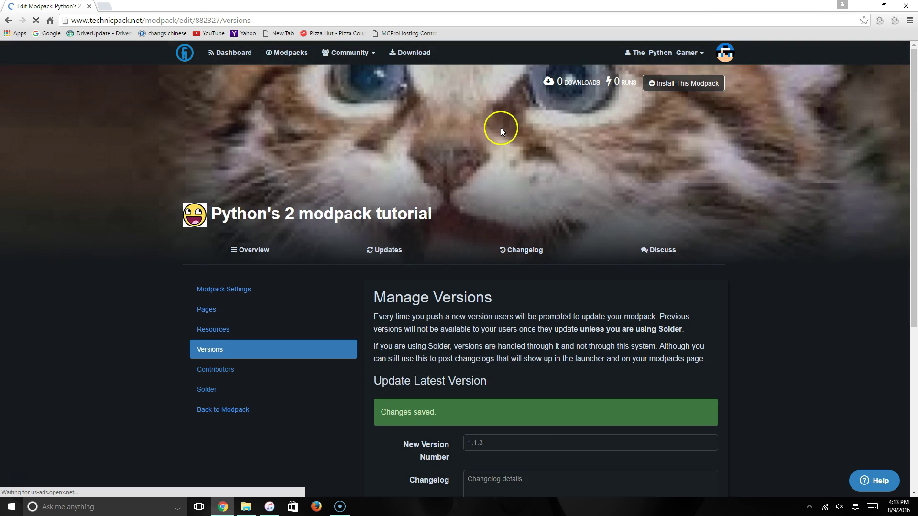
pyautogui.click(90, 6)
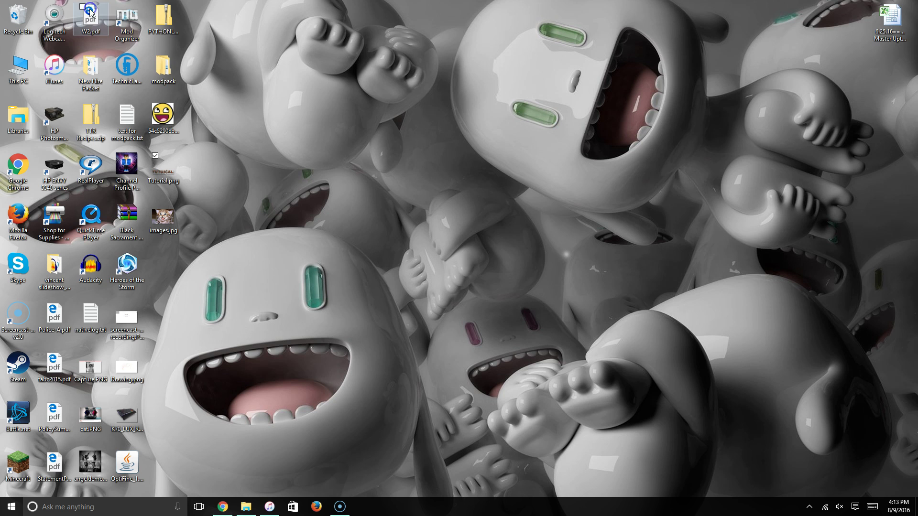
pyautogui.click(133, 69)
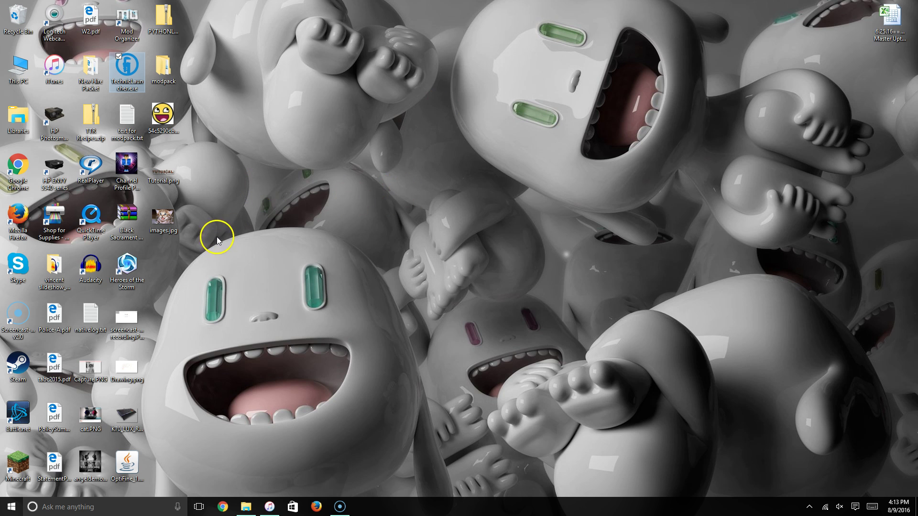
# Select Python's 2 modpack tutorial under Modpacks and press Play to trigger the 1.1.2 update check
pyautogui.moveTo(210, 287); pyautogui.dragTo(163, 67)
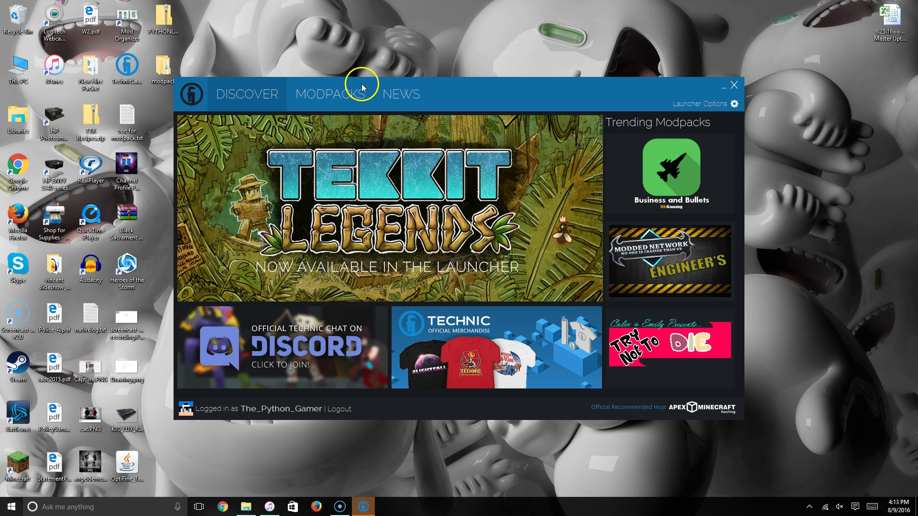
pyautogui.click(359, 93)
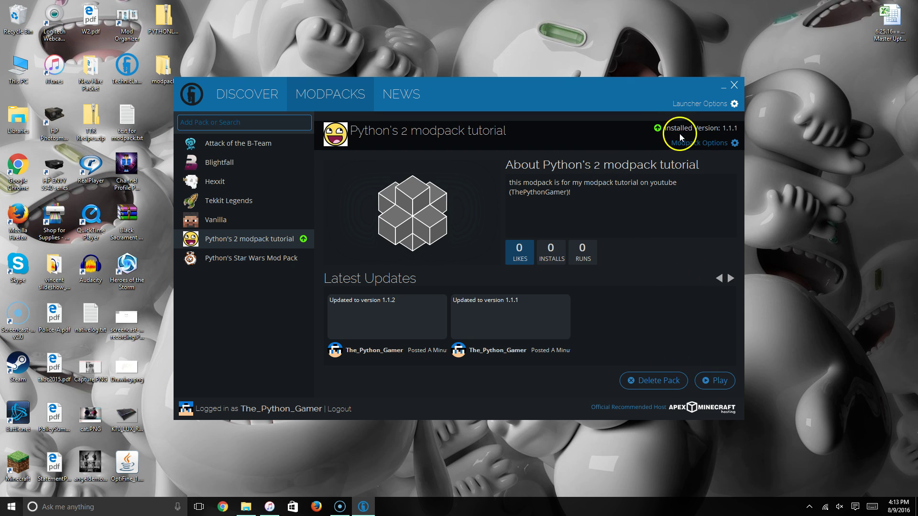
pyautogui.click(717, 384)
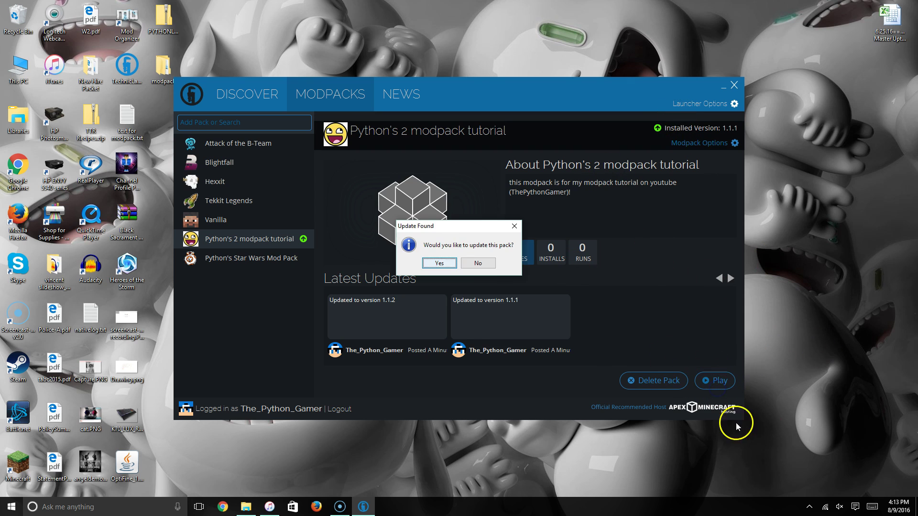
# Accept the update so the pack moves to 1.1.2 and Minecraft 1.10.2 launches
pyautogui.click(439, 261)
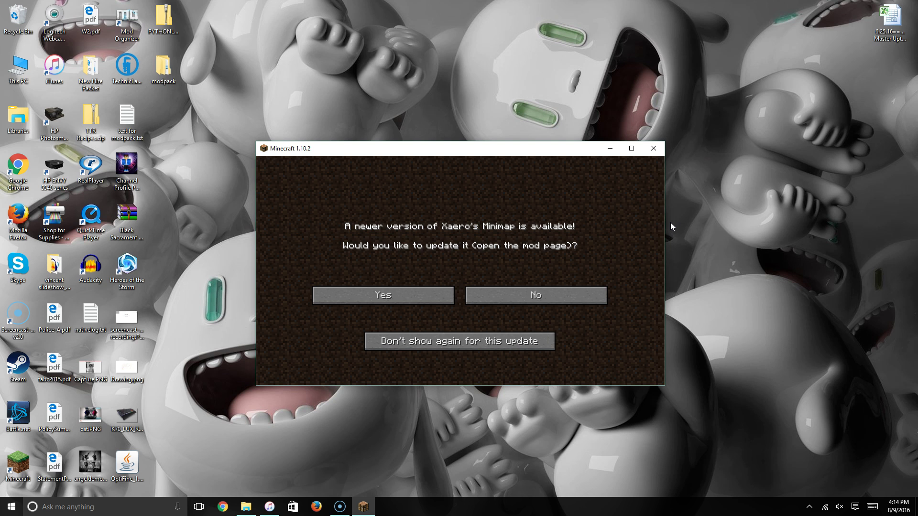
# Decline the minimap update, create a Creative world named Testing, and maximize the game window
pyautogui.click(562, 295)
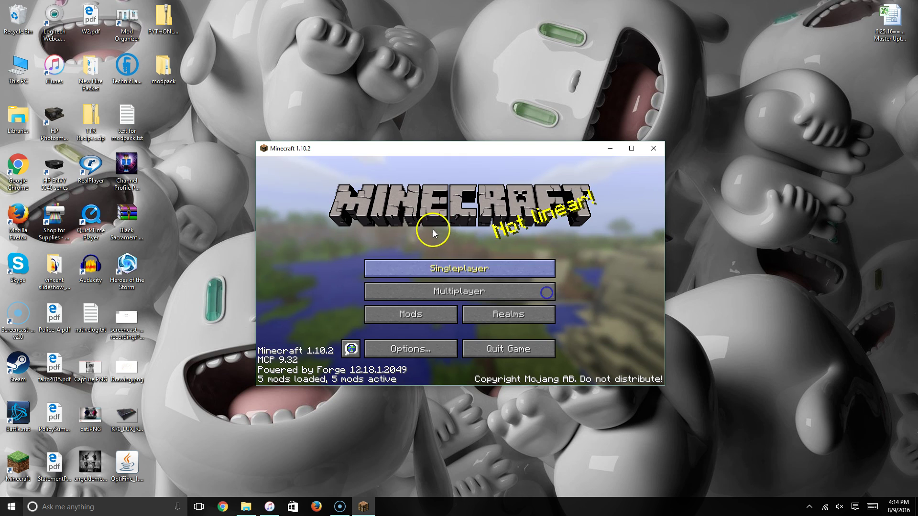
pyautogui.click(483, 269)
pyautogui.click(509, 339)
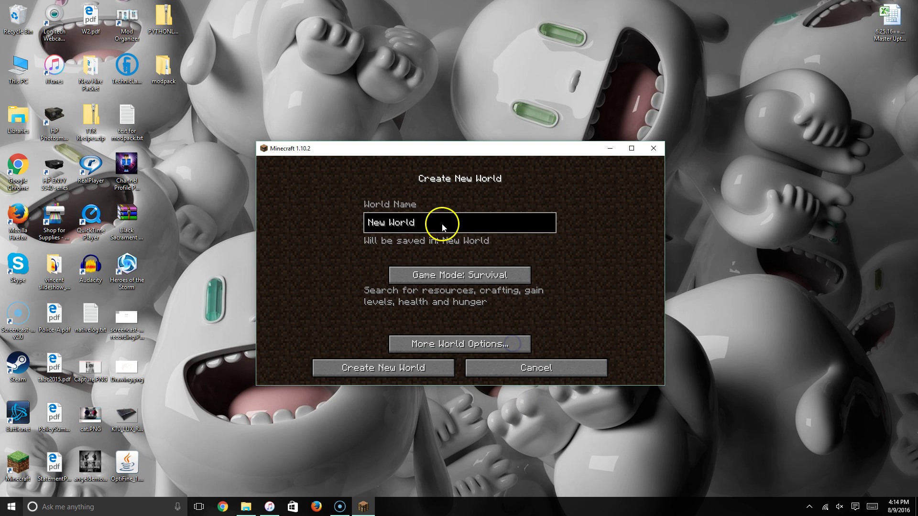
pyautogui.press('BackSpace')
pyautogui.press('BackSpace')
pyautogui.press('BackSpace')
pyautogui.press('BackSpace')
pyautogui.press('BackSpace')
pyautogui.press('BackSpace')
pyautogui.press('BackSpace')
pyautogui.press('BackSpace')
pyautogui.press('BackSpace')
pyautogui.write('Testing')
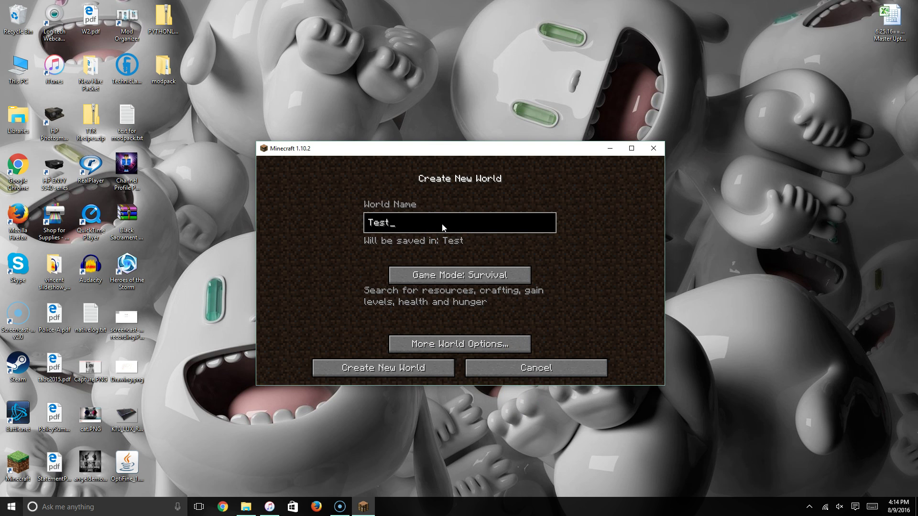
pyautogui.click(464, 343)
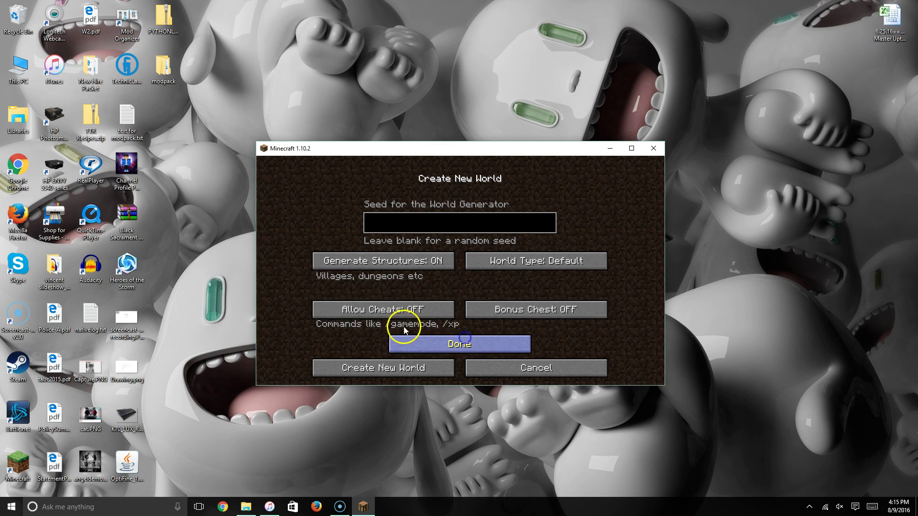
pyautogui.click(426, 346)
pyautogui.click(455, 275)
pyautogui.click(478, 278)
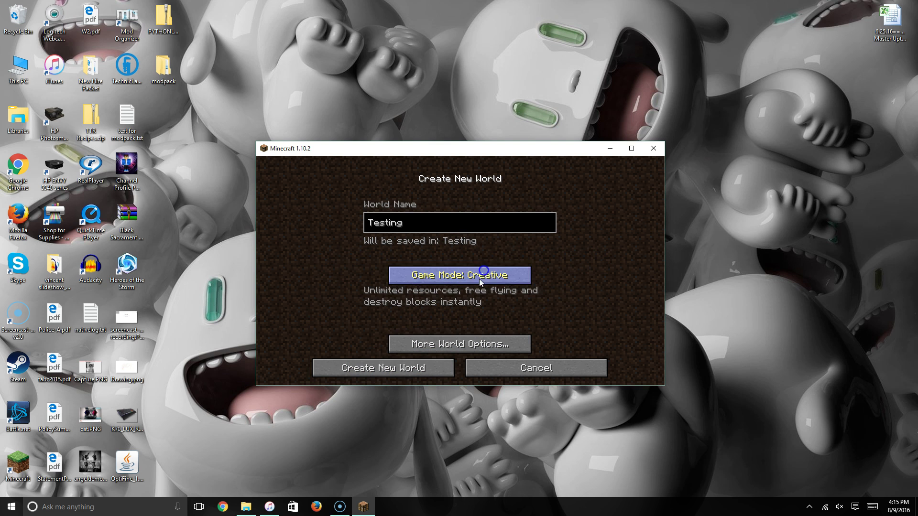
pyautogui.click(410, 374)
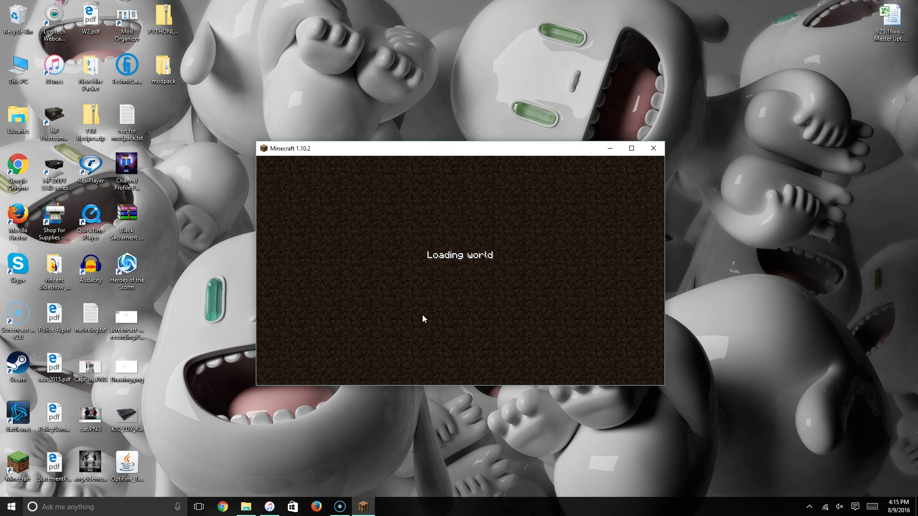
pyautogui.click(631, 149)
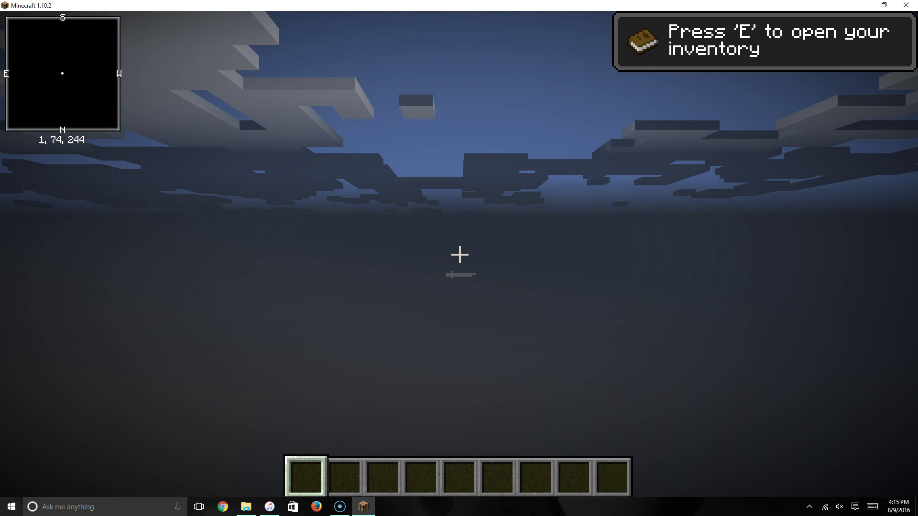
# Set video to Fast graphics, Bright brightness, 90 fps, clouds off and Normal GUI scale, then resume
pyautogui.press('Escape')
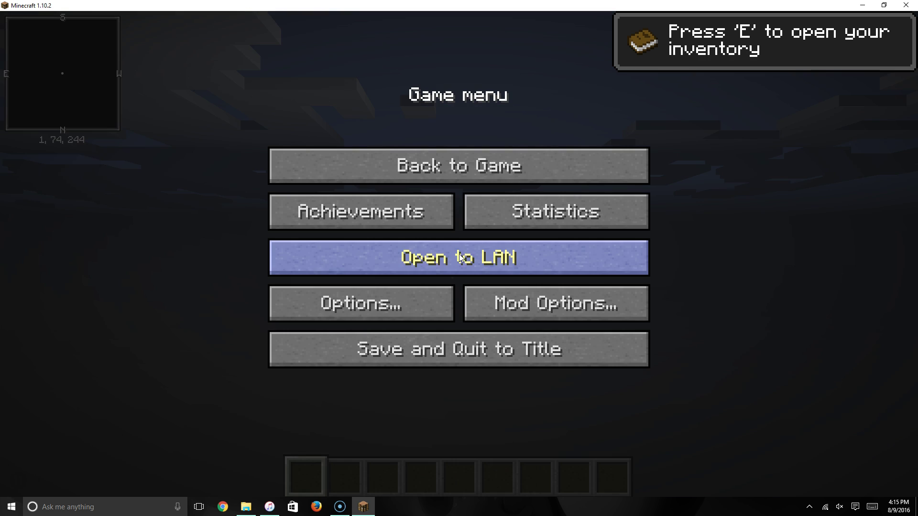
pyautogui.click(420, 311)
pyautogui.click(338, 251)
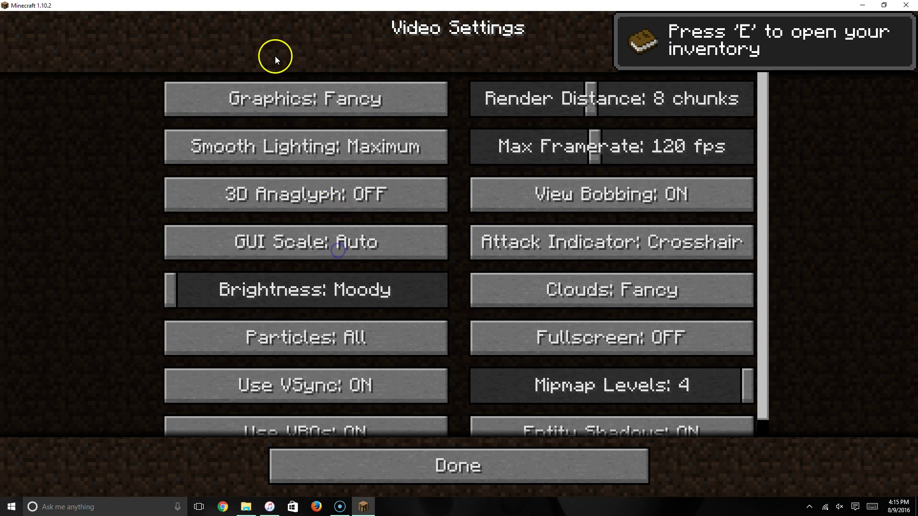
pyautogui.click(397, 104)
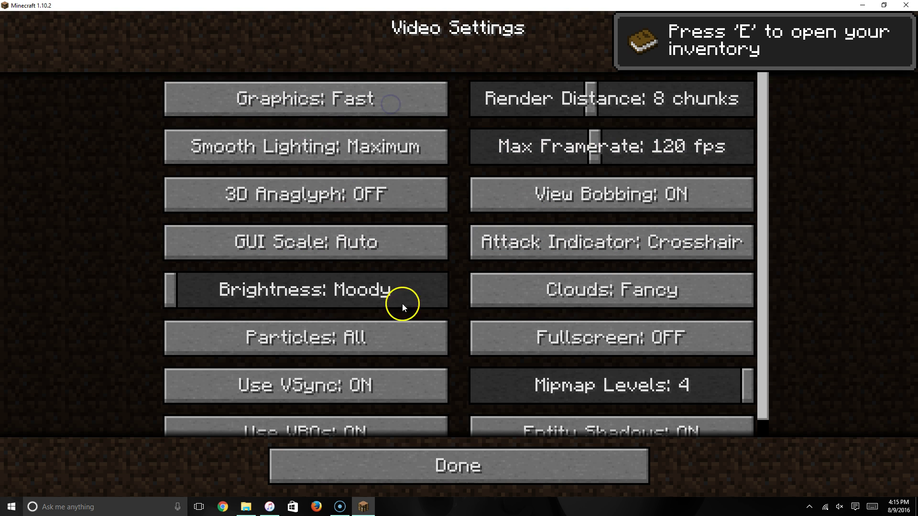
pyautogui.click(257, 290)
pyautogui.moveTo(530, 296); pyautogui.dragTo(580, 271)
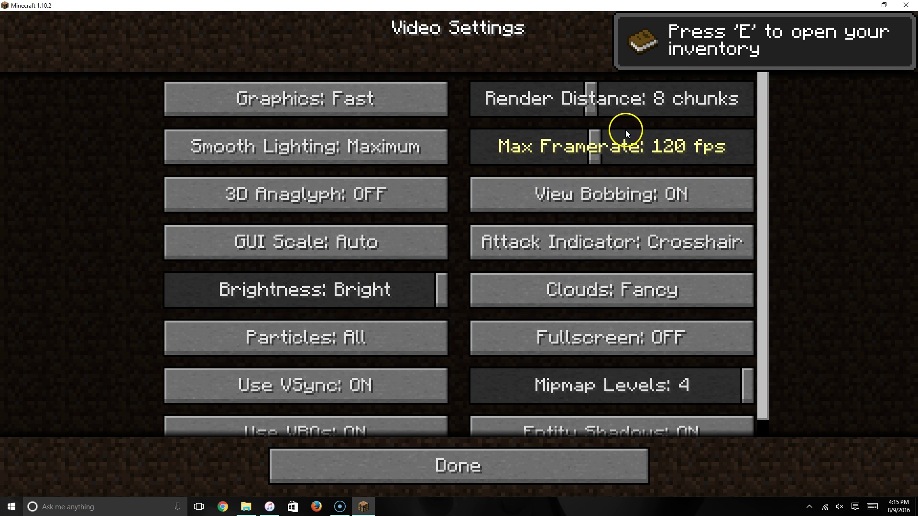
pyautogui.moveTo(595, 146); pyautogui.dragTo(561, 144)
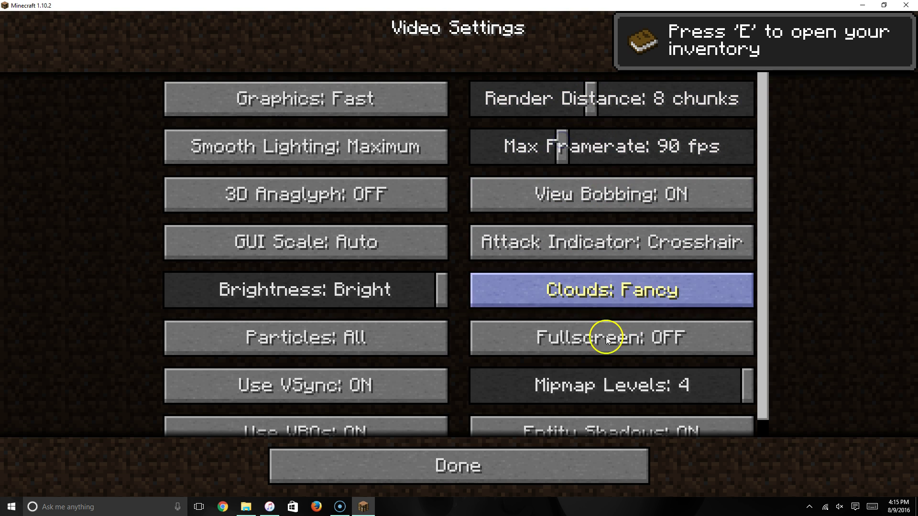
pyautogui.click(593, 292)
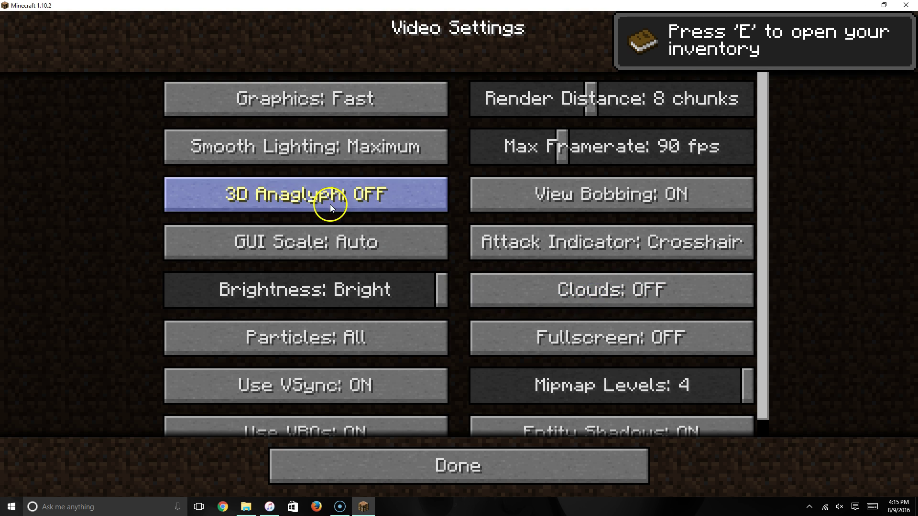
pyautogui.click(333, 237)
pyautogui.click(420, 68)
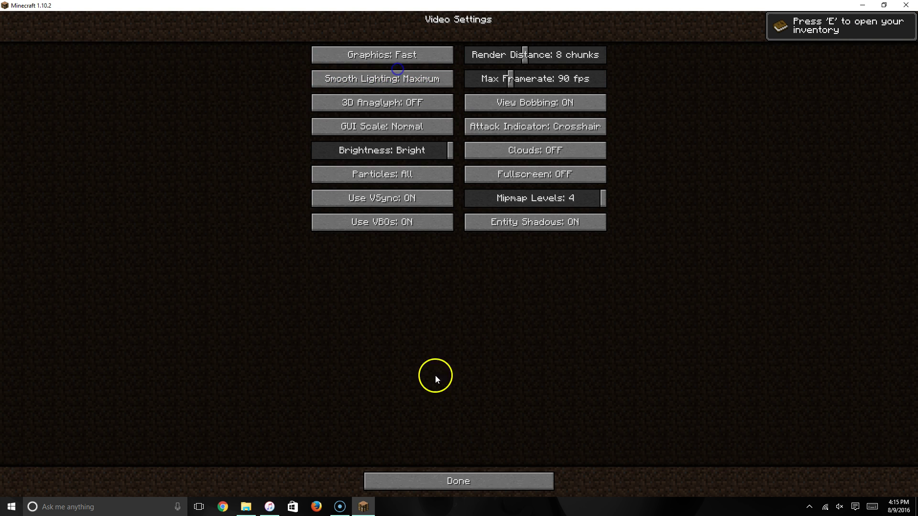
pyautogui.click(483, 488)
pyautogui.click(424, 260)
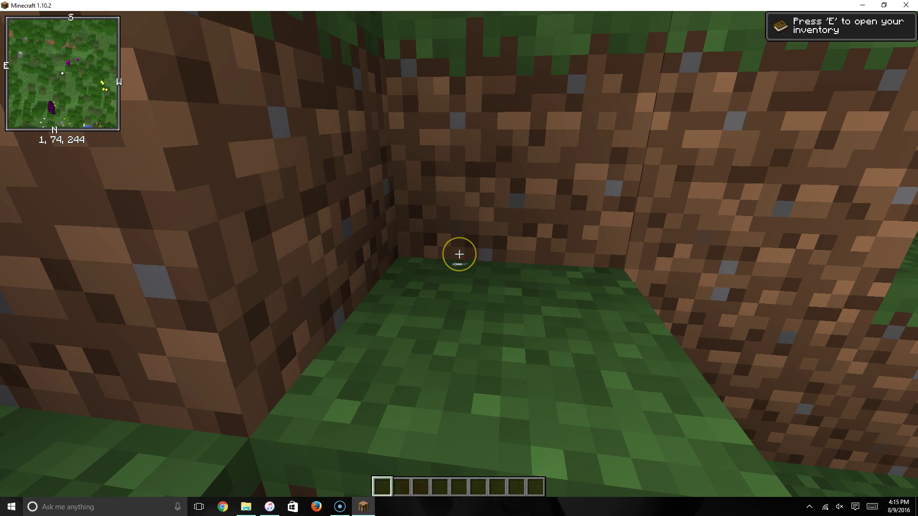
# Walk down into the trees and open the creative inventory at the end of Building Blocks
pyautogui.moveTo(459, 254)
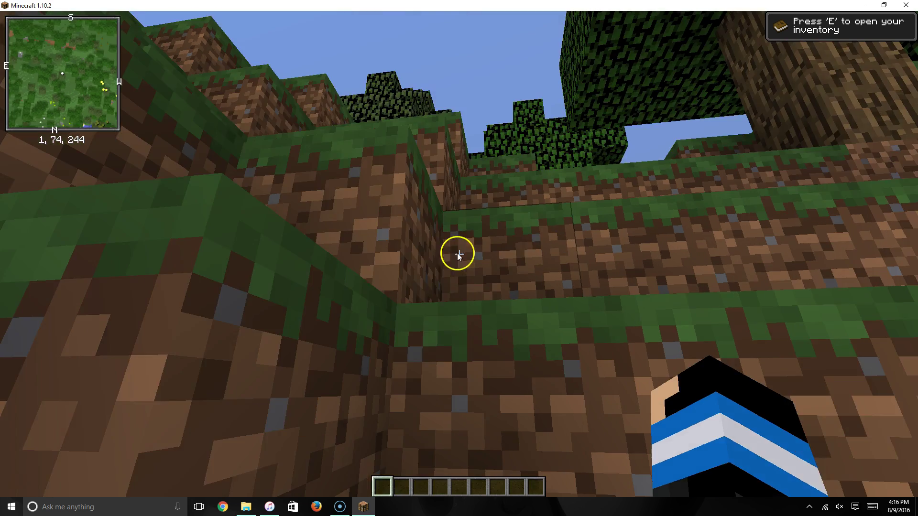
pyautogui.press('Escape')
pyautogui.press('Escape')
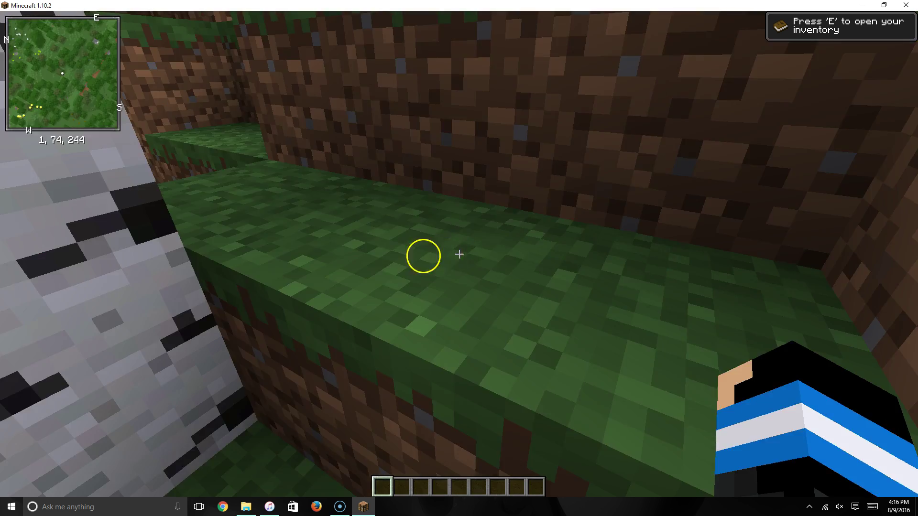
pyautogui.press('w')
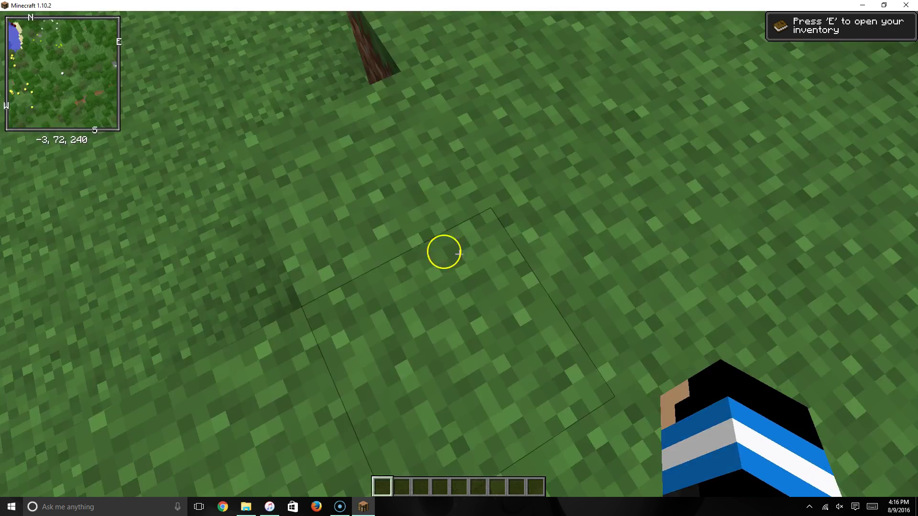
pyautogui.press('e')
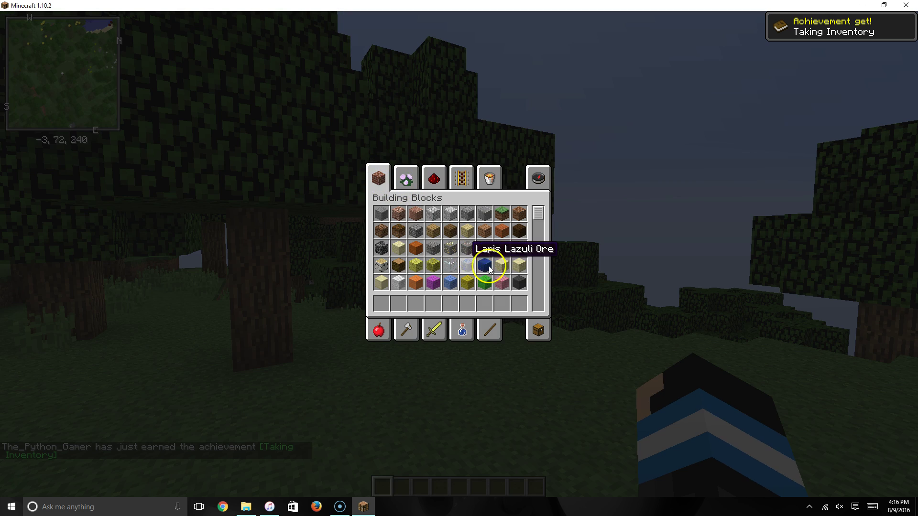
pyautogui.scroll(-10, 490, 268)
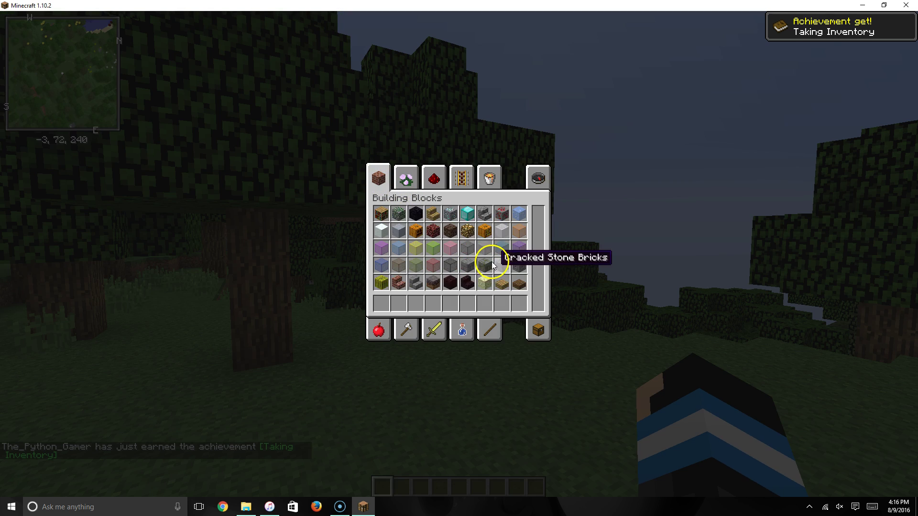
pyautogui.scroll(-10, 492, 265)
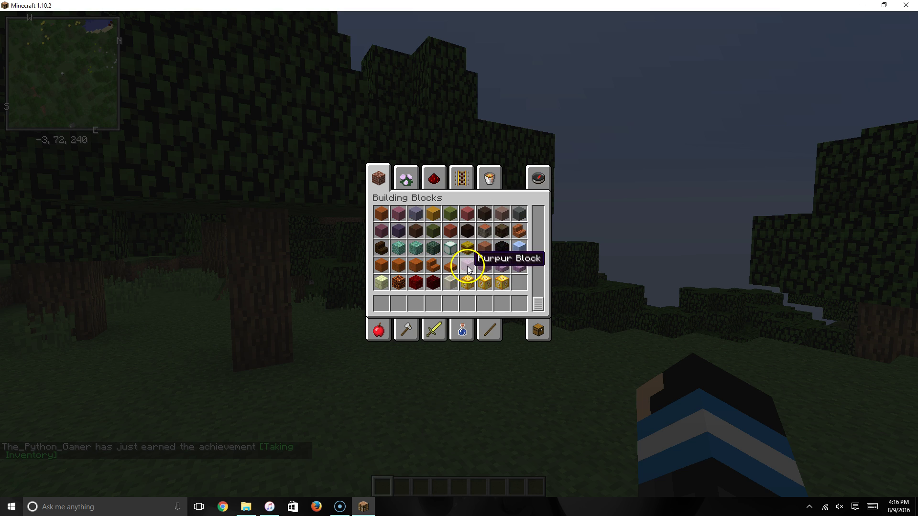
# Put the Lucky Block, Very Lucky Block and Unlucky Block into hotbar slots 1–3
pyautogui.click(467, 282)
pyautogui.click(381, 303)
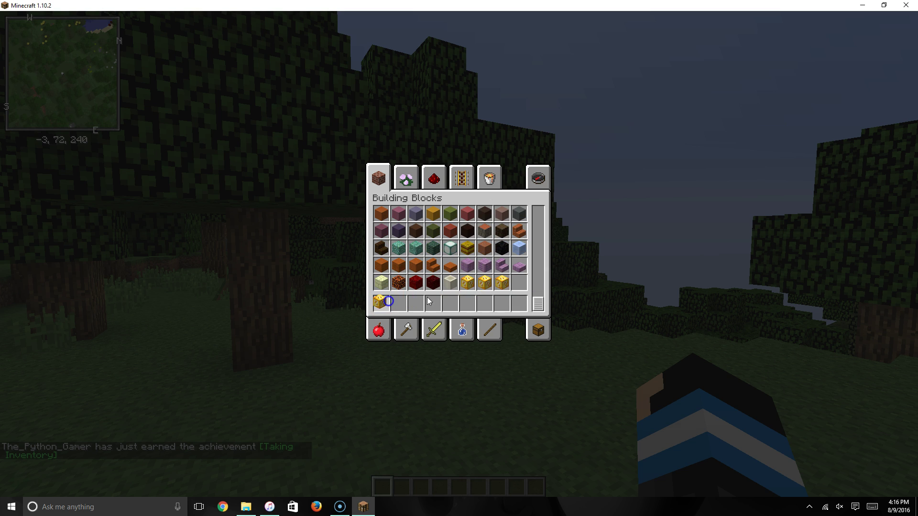
pyautogui.click(484, 282)
pyautogui.click(398, 302)
pyautogui.click(501, 287)
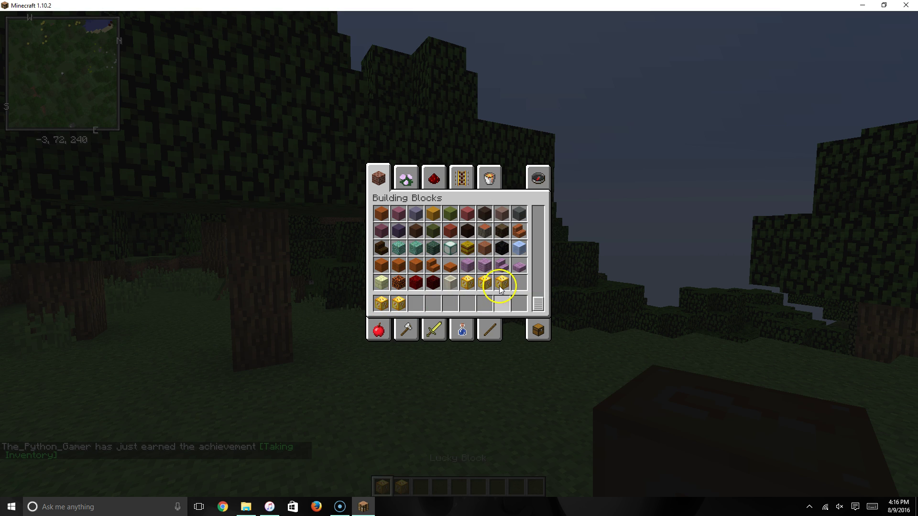
pyautogui.click(416, 302)
# Close the inventory and enter the command /gamemode c in chat
pyautogui.press('e')
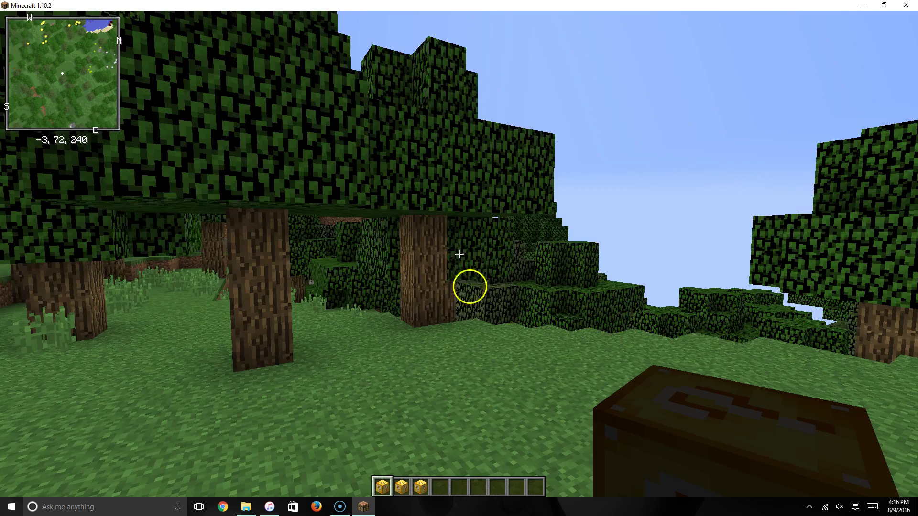
pyautogui.press('/')
pyautogui.write('g')
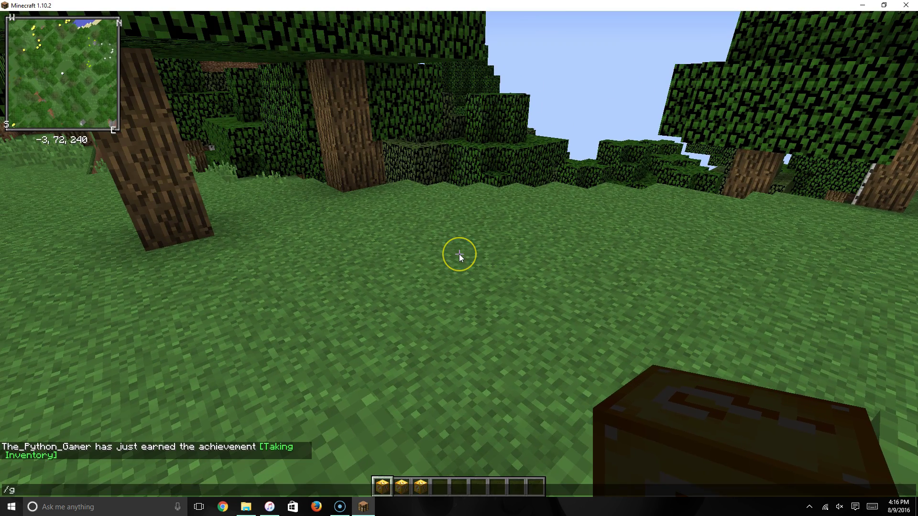
pyautogui.write('amemode c')
pyautogui.press('Return')
# Place and break the Lucky Block, then the Unlucky Block, on the grass
pyautogui.click(459, 254)
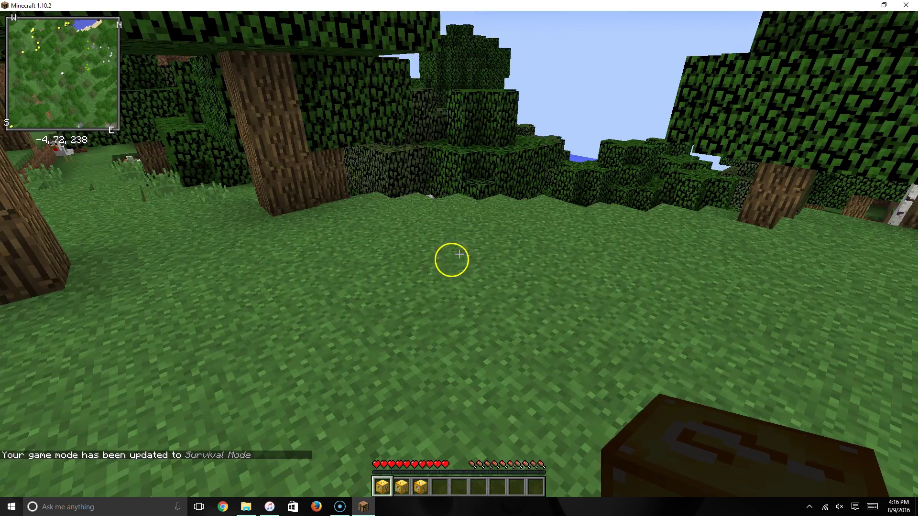
pyautogui.rightClick(459, 254)
pyautogui.click(459, 254)
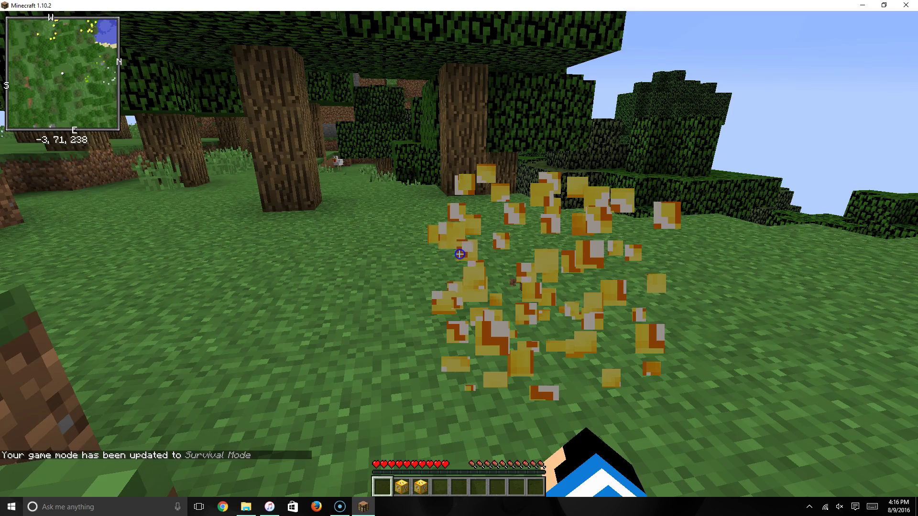
pyautogui.rightClick(459, 254)
pyautogui.scroll(-2, 459, 254)
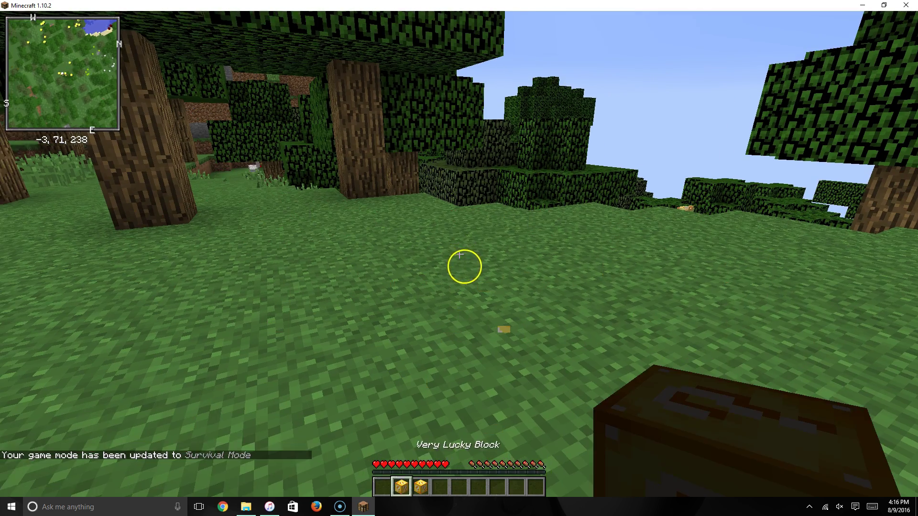
pyautogui.click(459, 255)
pyautogui.rightClick(459, 255)
pyautogui.click(459, 254)
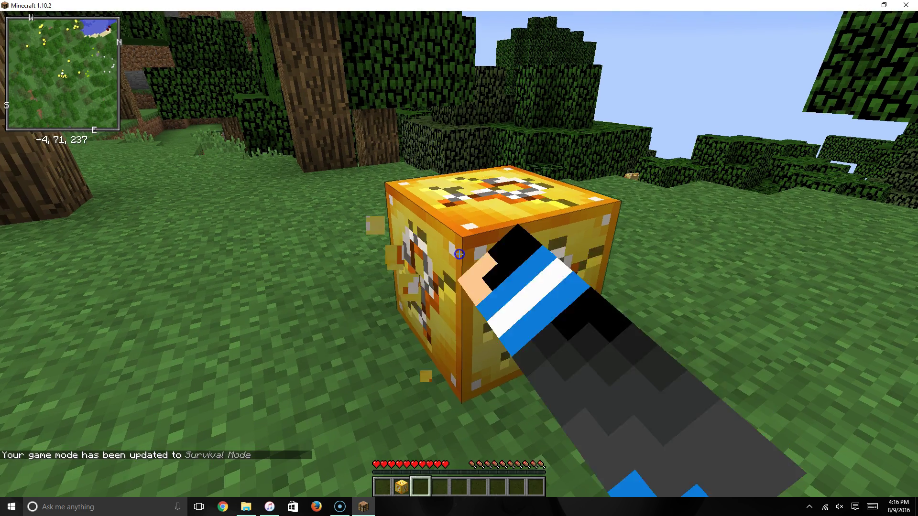
pyautogui.click(459, 254)
# Back away from the bedrock, open the Very Lucky Block and collect the dropped armour
pyautogui.press('s')
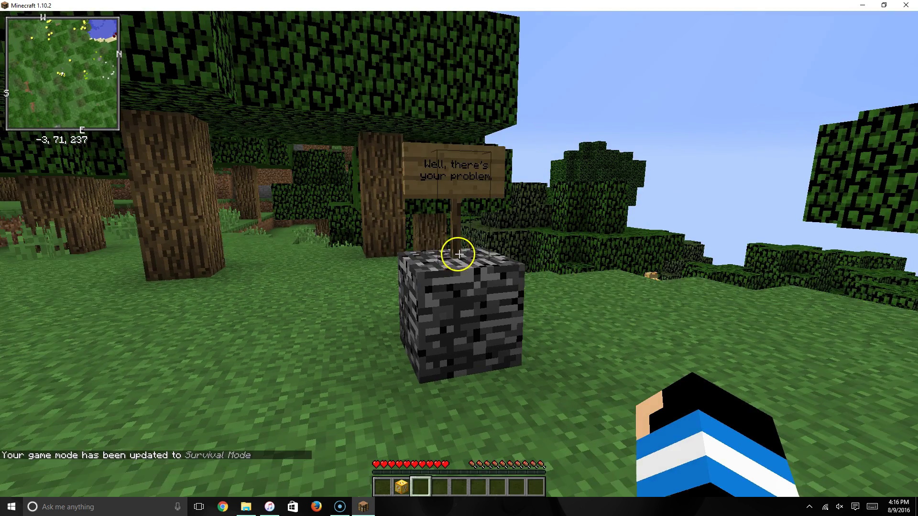
pyautogui.scroll(1, 459, 253)
pyautogui.press('s')
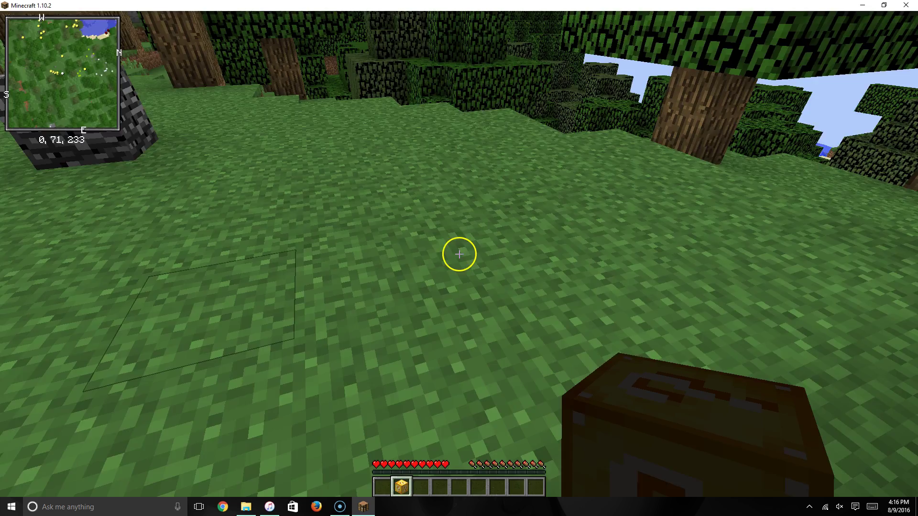
pyautogui.rightClick(459, 255)
pyautogui.click(459, 254)
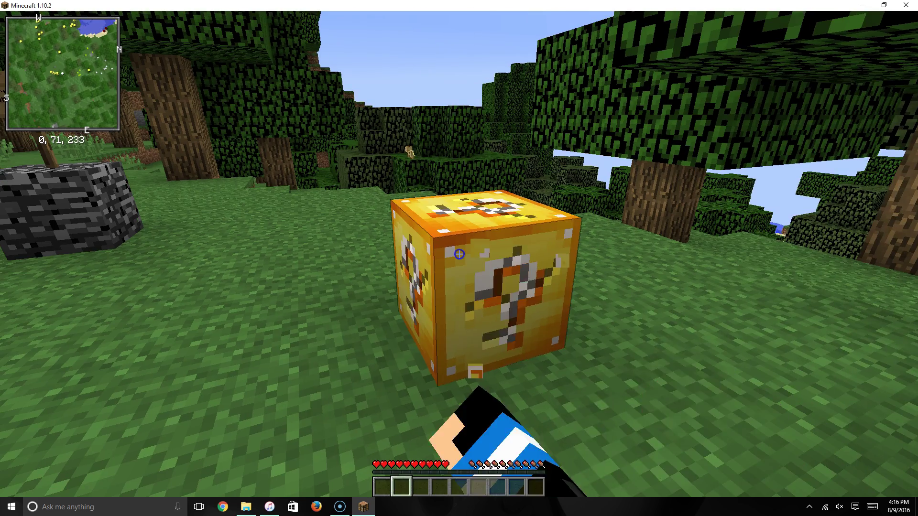
pyautogui.press('w')
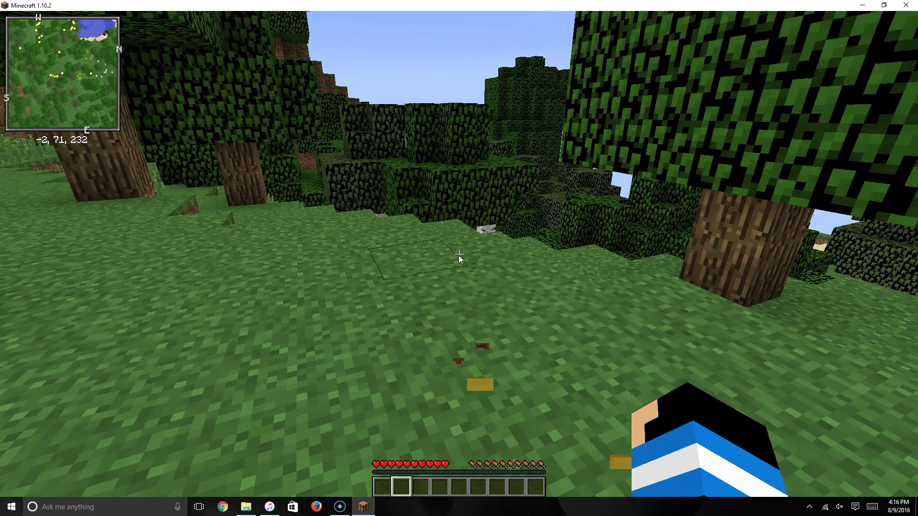
pyautogui.press('e')
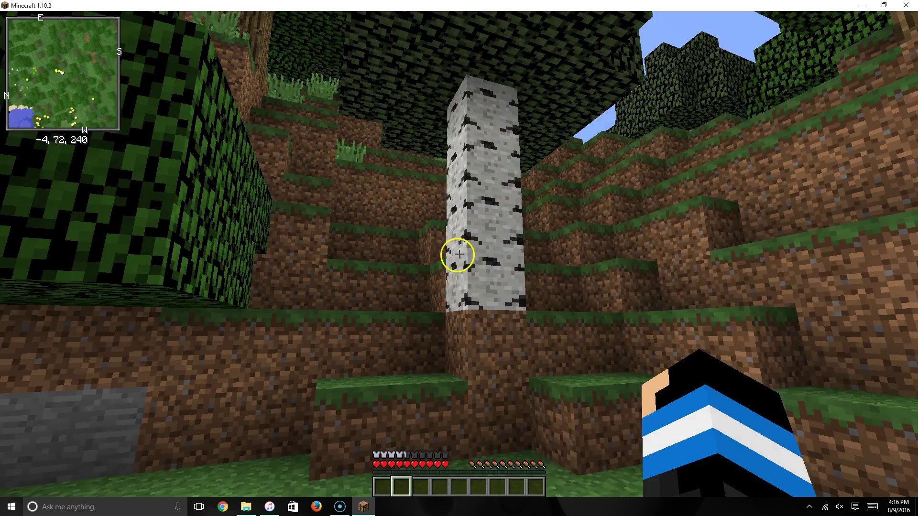
# Climb the grass terraces up onto the treetops
pyautogui.press('w')
pyautogui.press('space')
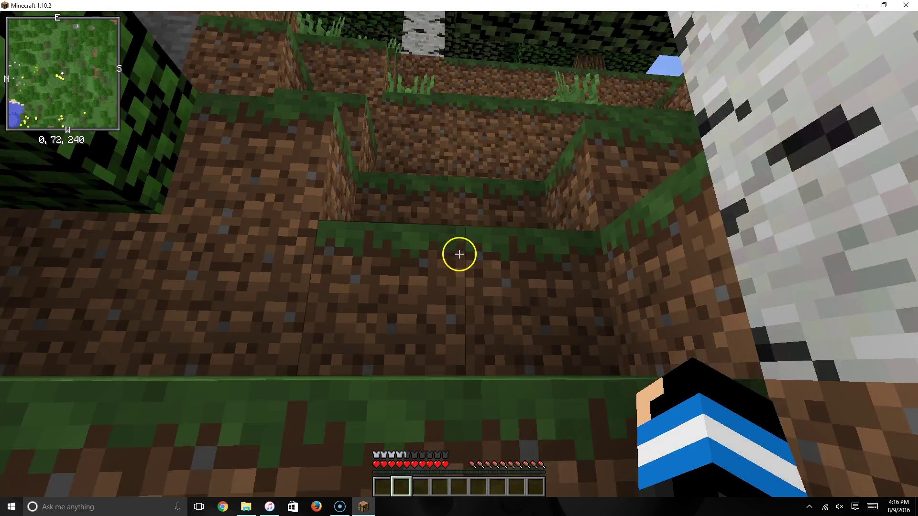
pyautogui.press('w')
pyautogui.press('space')
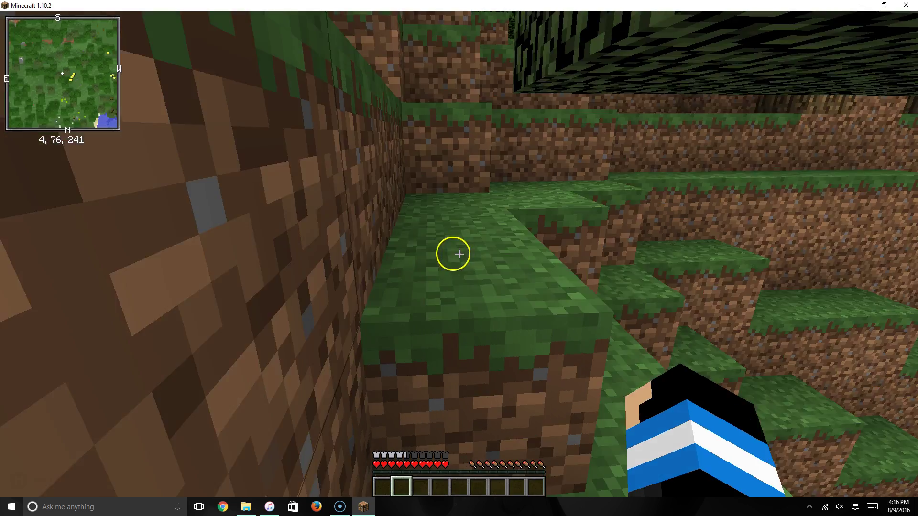
pyautogui.press('w')
pyautogui.press('space')
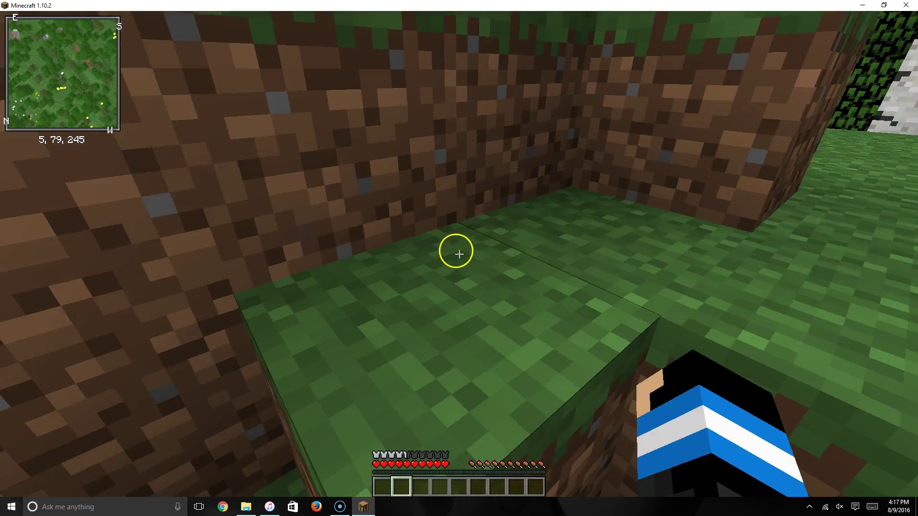
pyautogui.press('w')
pyautogui.press('space')
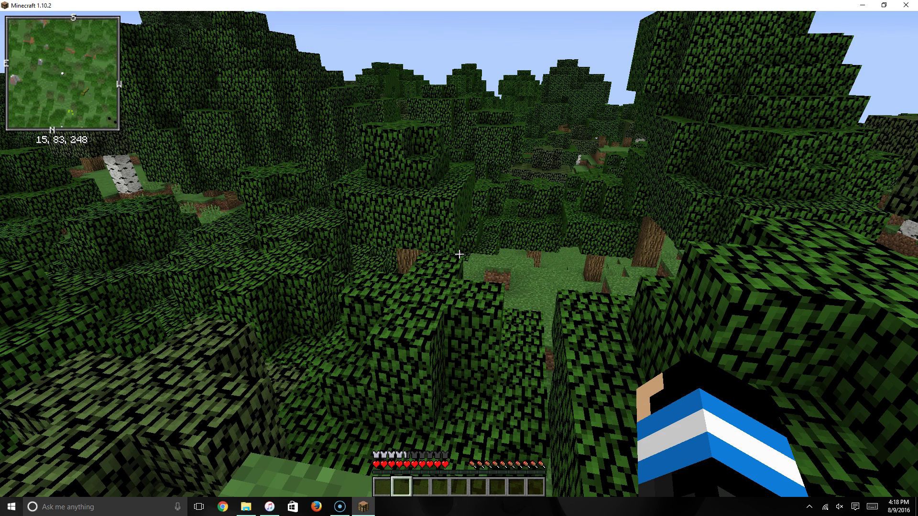
# Look around, then move across and jump onto the tree leaves
pyautogui.moveTo(459, 254); pyautogui.dragTo(459, 254)
pyautogui.press('w')
pyautogui.press('space')
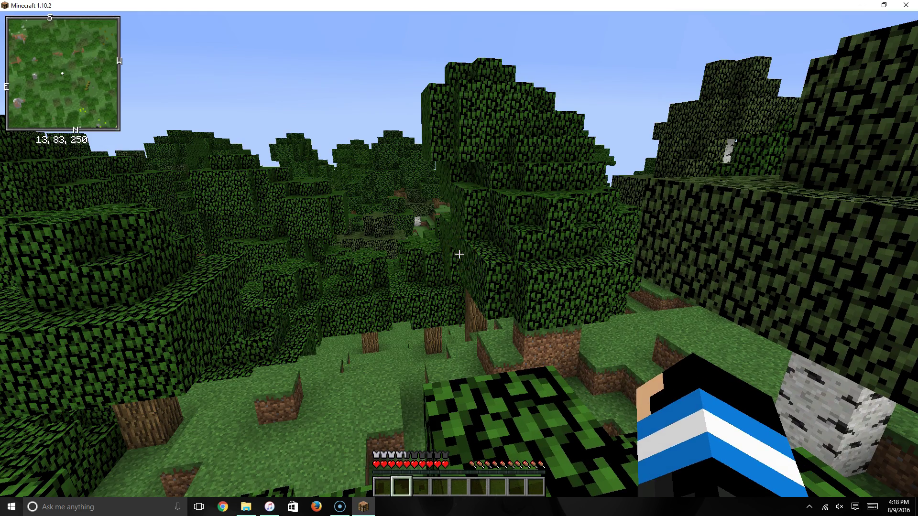